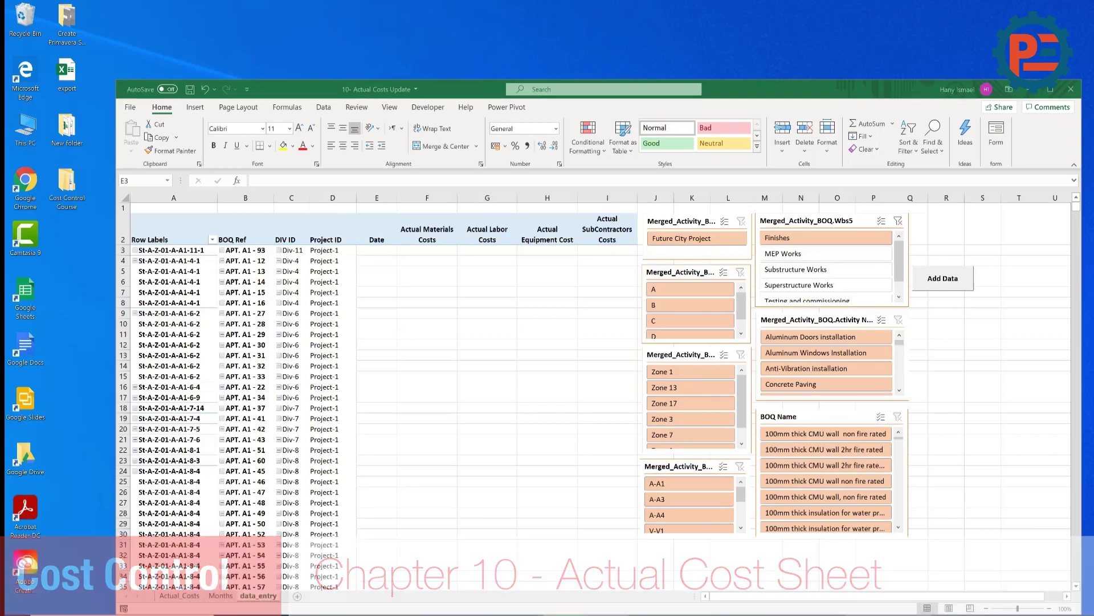
# Open the Actual_Costs sheet at the top and review the Activity ID, BOQ ID, DIV-ID, Project ID and Date columns.
pyautogui.click(191, 596)
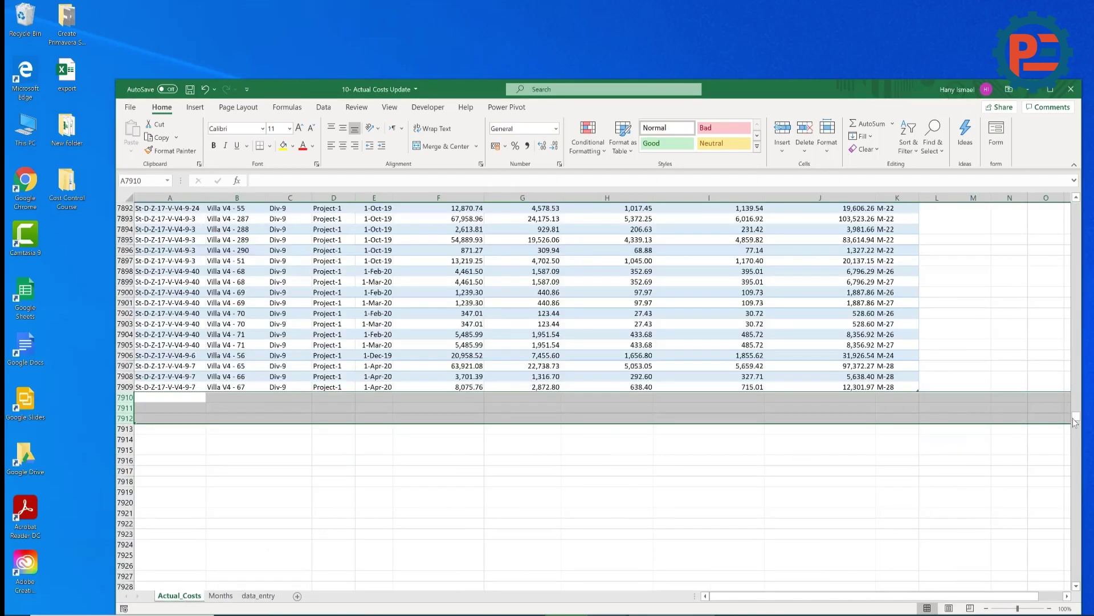
pyautogui.moveTo(1076, 422); pyautogui.dragTo(1076, 207)
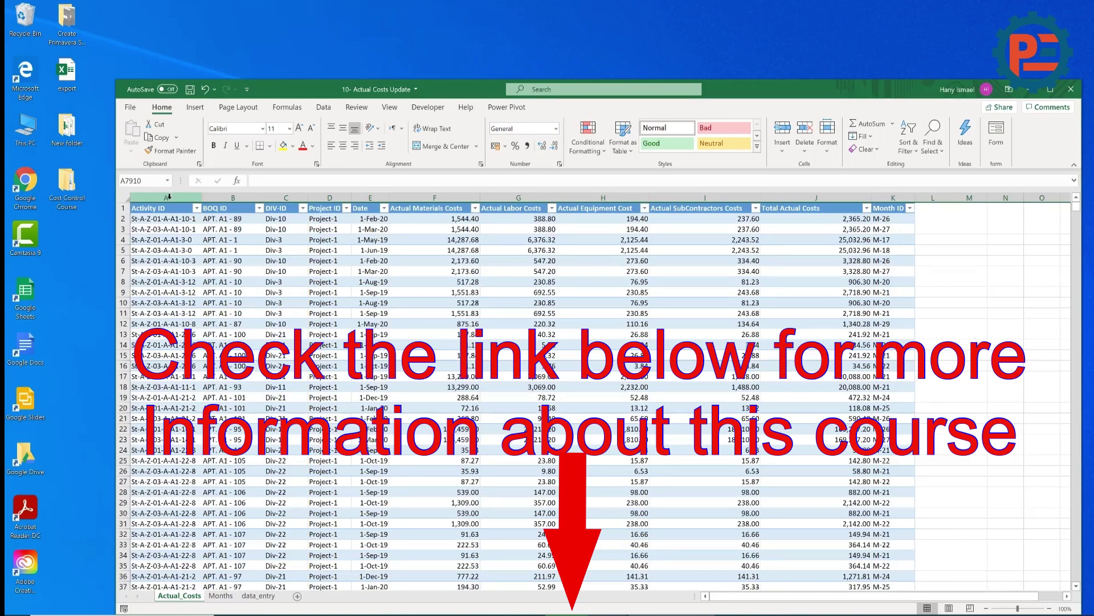
pyautogui.click(169, 197)
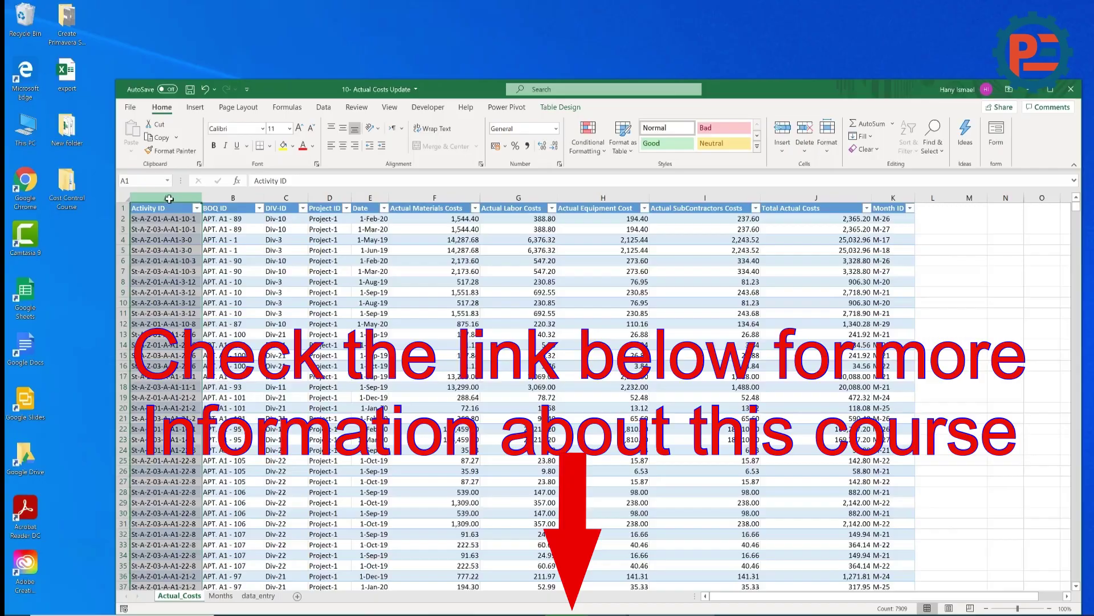
pyautogui.click(226, 198)
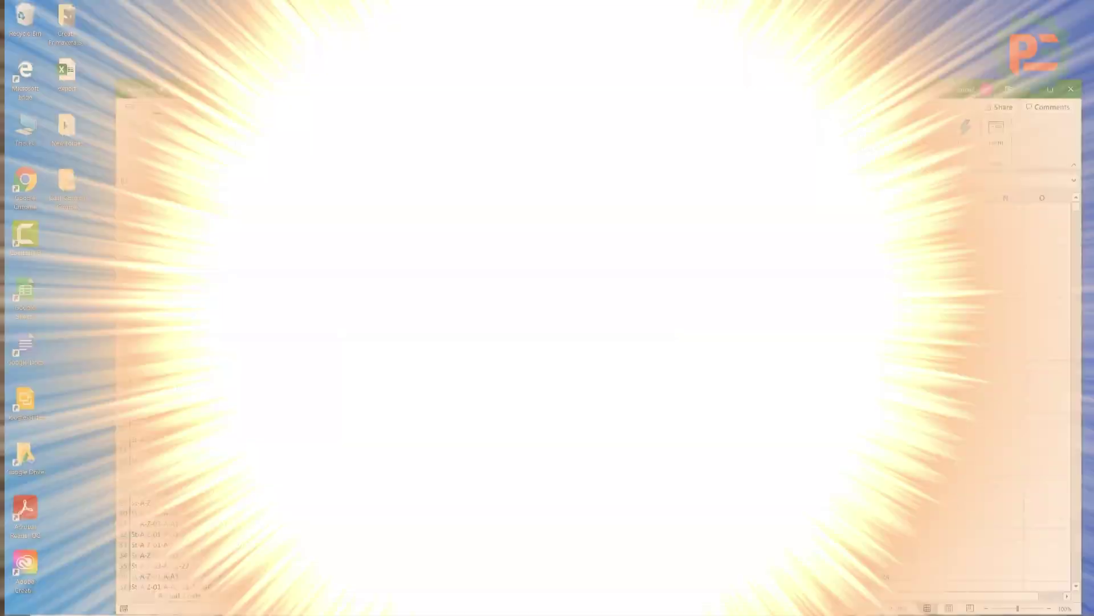
pyautogui.click(286, 197)
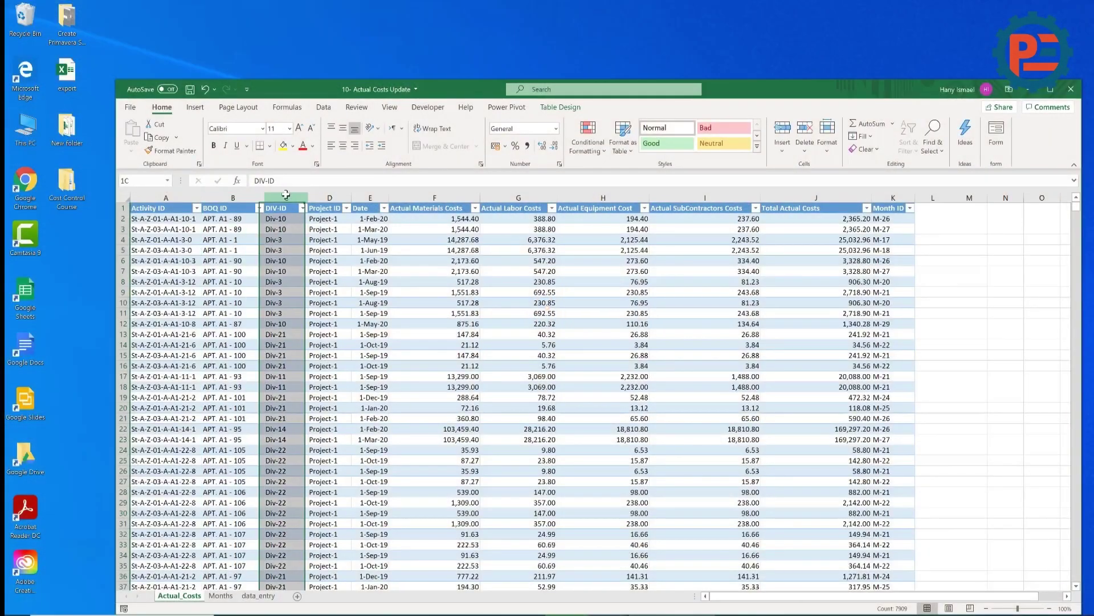
pyautogui.click(330, 197)
pyautogui.click(370, 197)
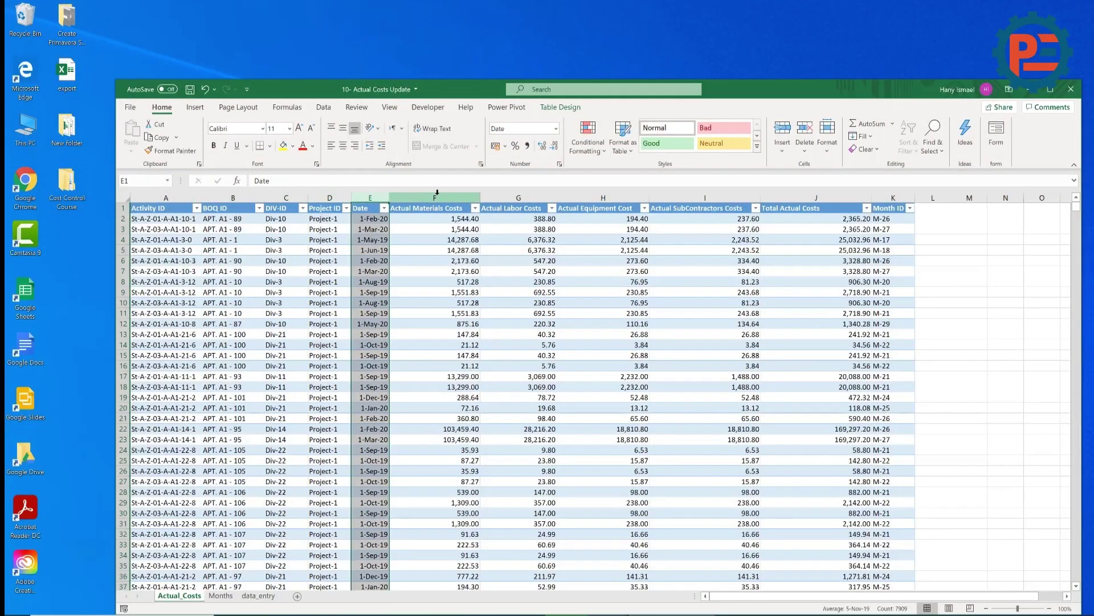
# Review the four actual cost columns, then select columns A–I and the Total Actual Costs and Month ID columns.
pyautogui.click(437, 194)
pyautogui.click(513, 197)
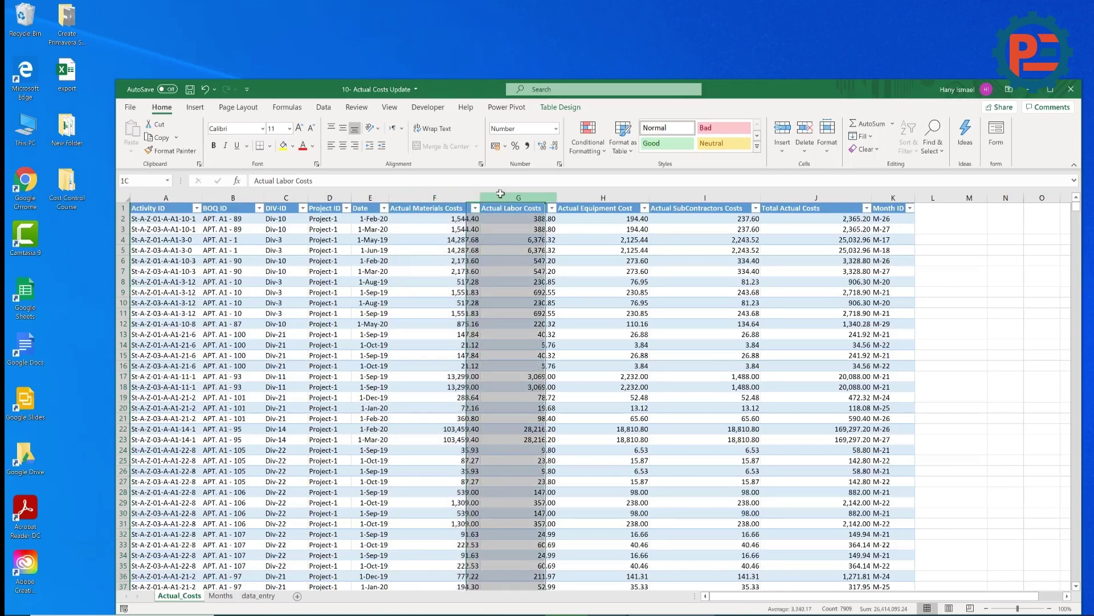
pyautogui.click(591, 197)
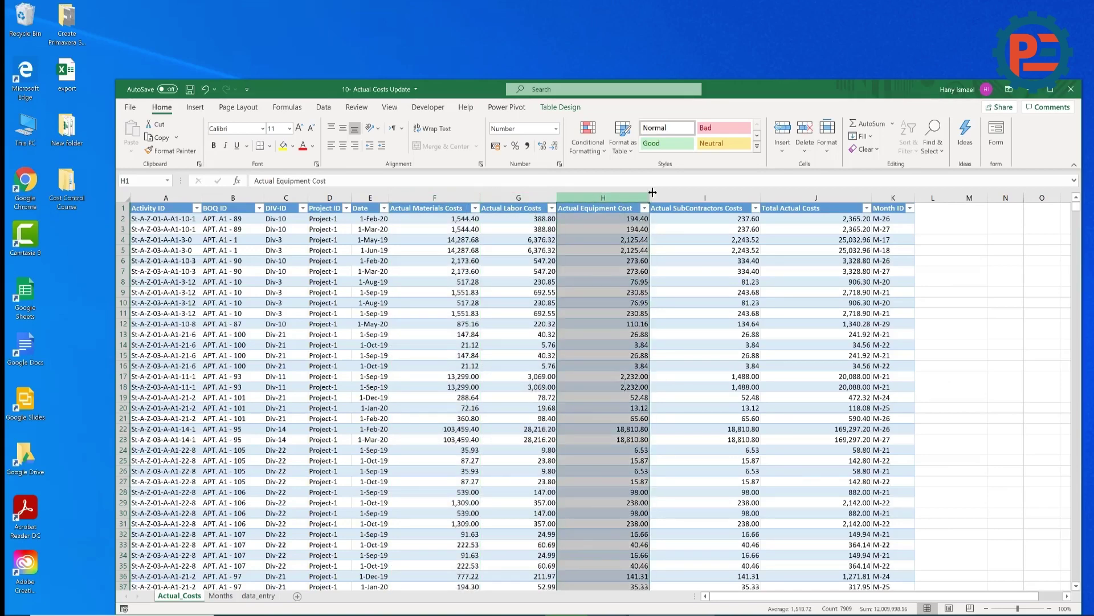
pyautogui.click(703, 198)
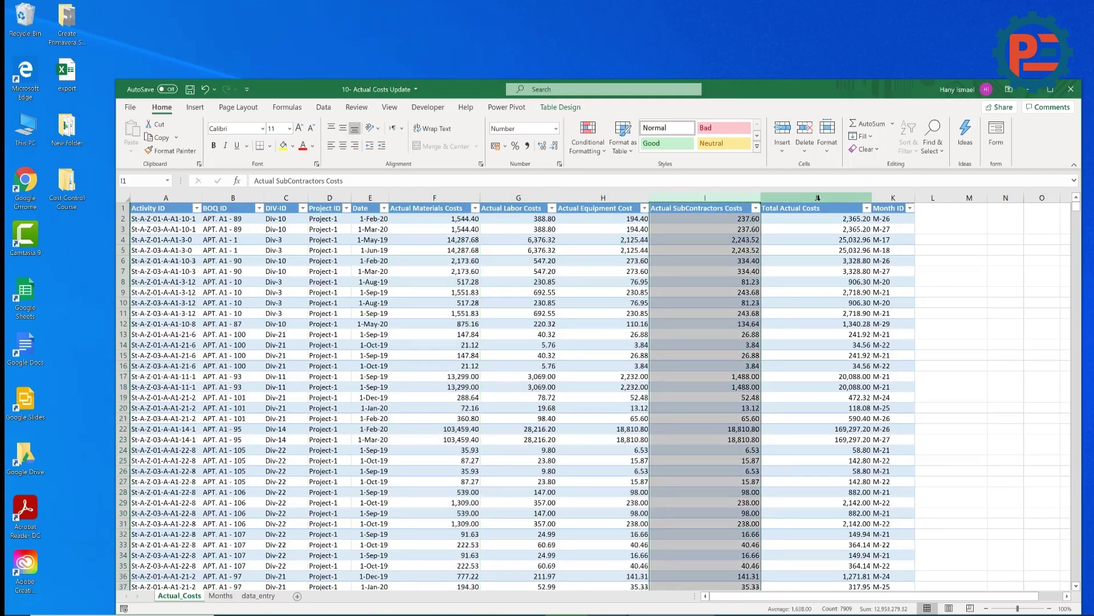
pyautogui.moveTo(705, 197); pyautogui.dragTo(178, 208)
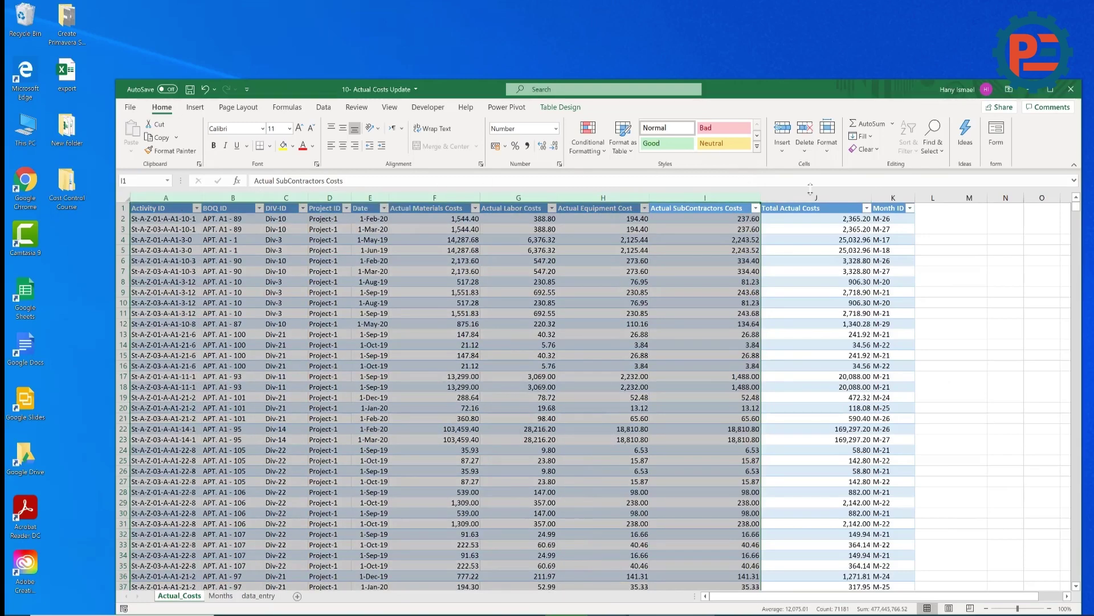
pyautogui.moveTo(816, 199); pyautogui.dragTo(904, 204)
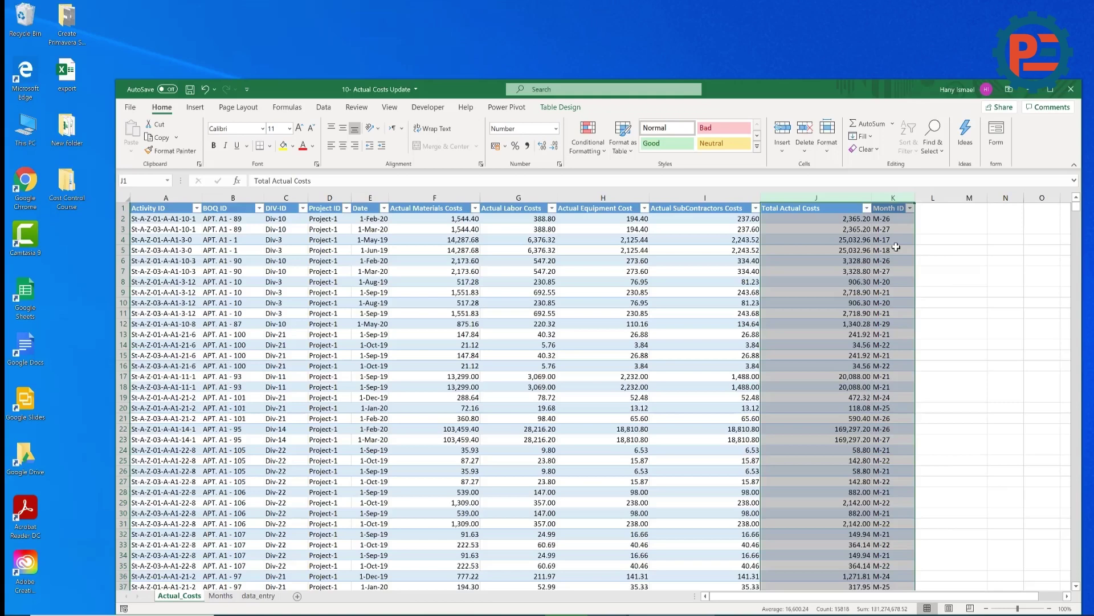
# Inspect the J2 total-cost formula and the K2 Month ID lookup formula.
pyautogui.click(803, 220)
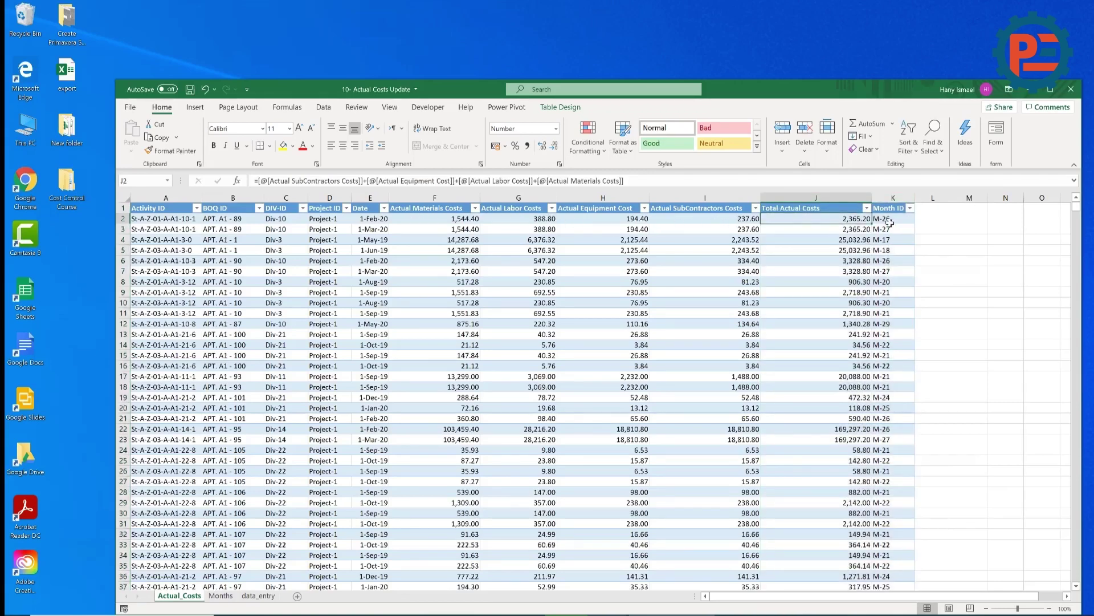
pyautogui.click(892, 219)
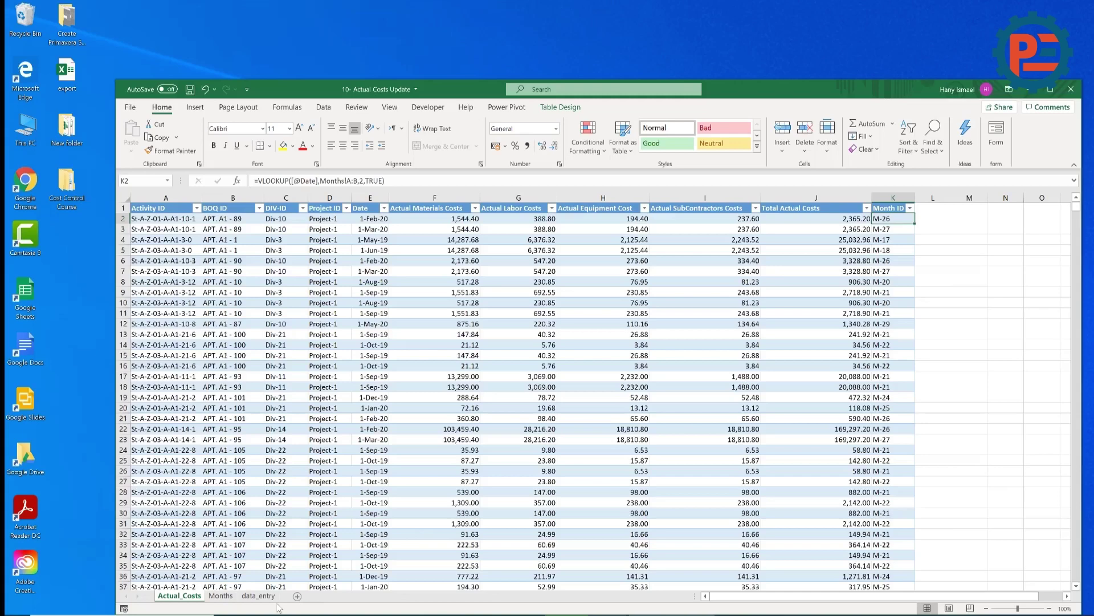
# On data_entry, set the slicers to block B, Zone 8, A-A3 and Flooring work.
pyautogui.click(257, 596)
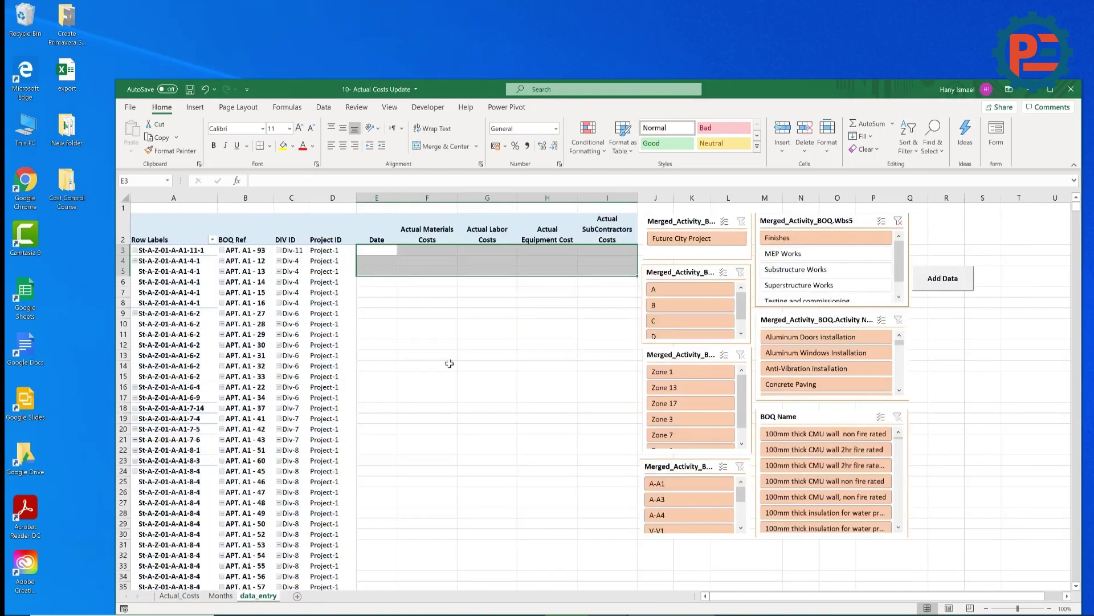
pyautogui.click(448, 364)
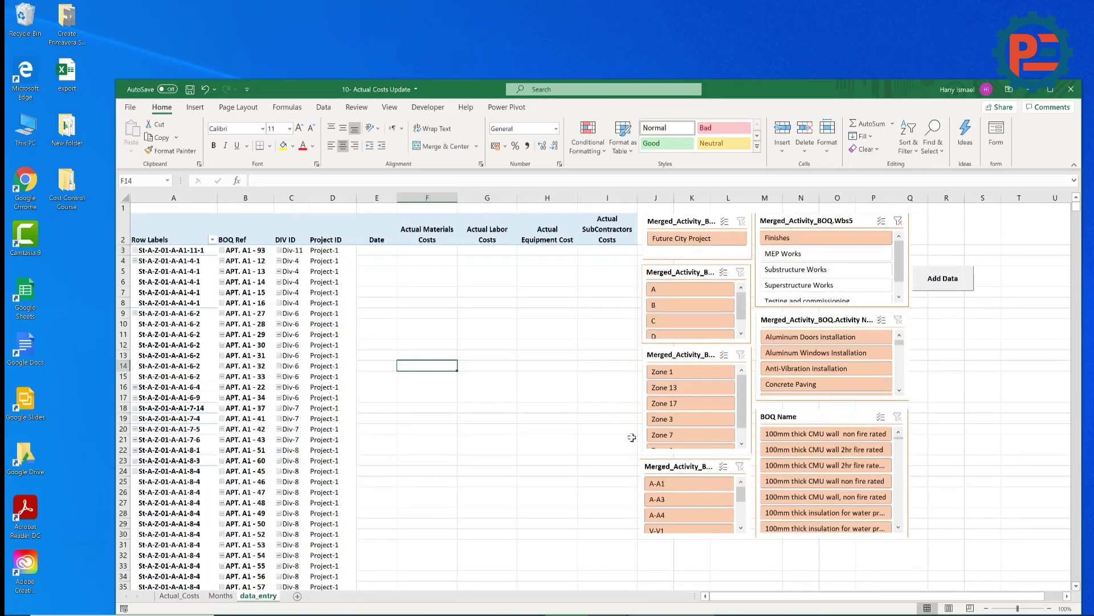
pyautogui.click(683, 308)
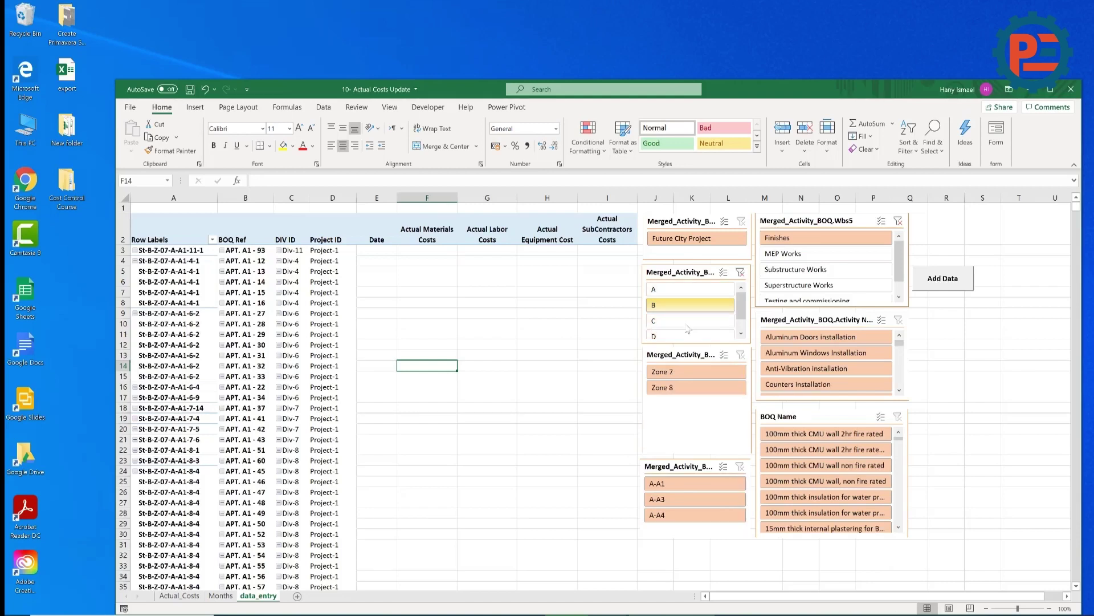
pyautogui.click(689, 385)
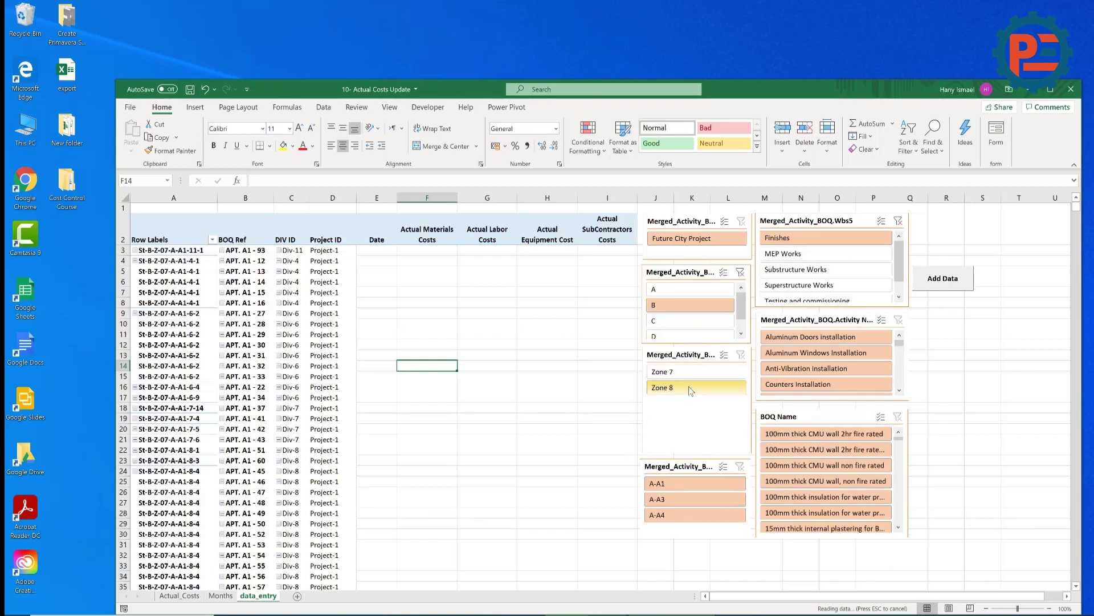
pyautogui.click(679, 505)
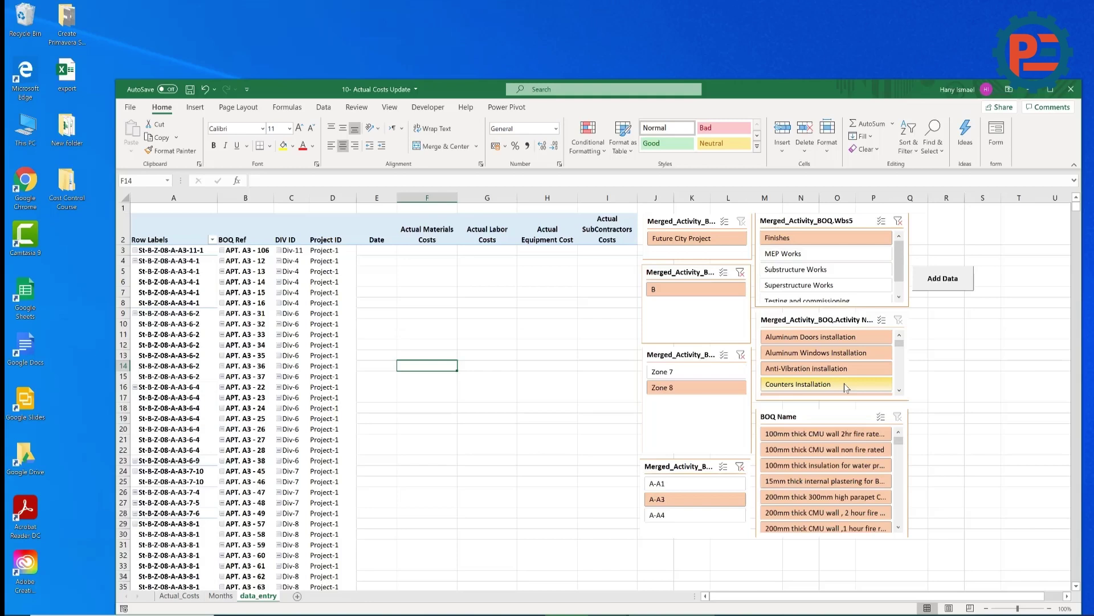
pyautogui.scroll(-3, 893, 386)
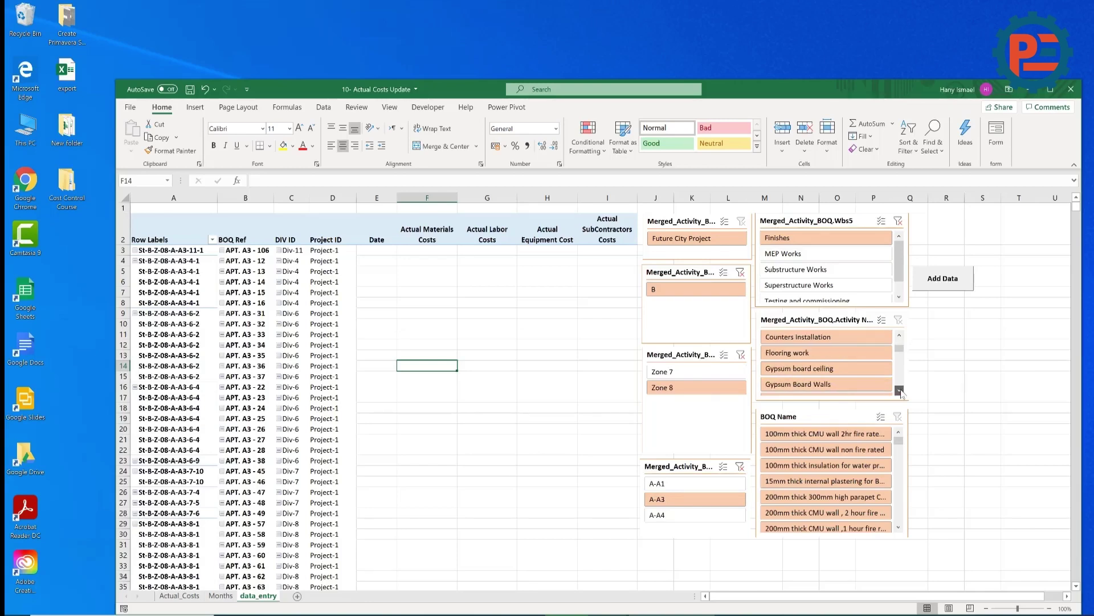
pyautogui.click(827, 353)
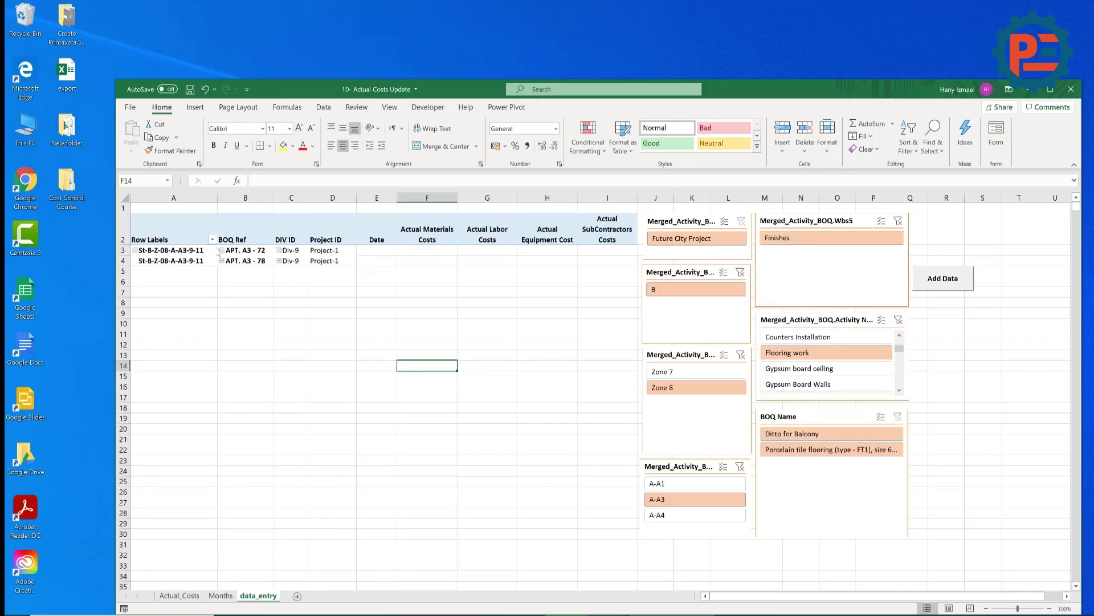
# Enter date 10/10/2020 in E3 and costs 100, 200, 300 and 400 in F3:I3.
pyautogui.click(382, 250)
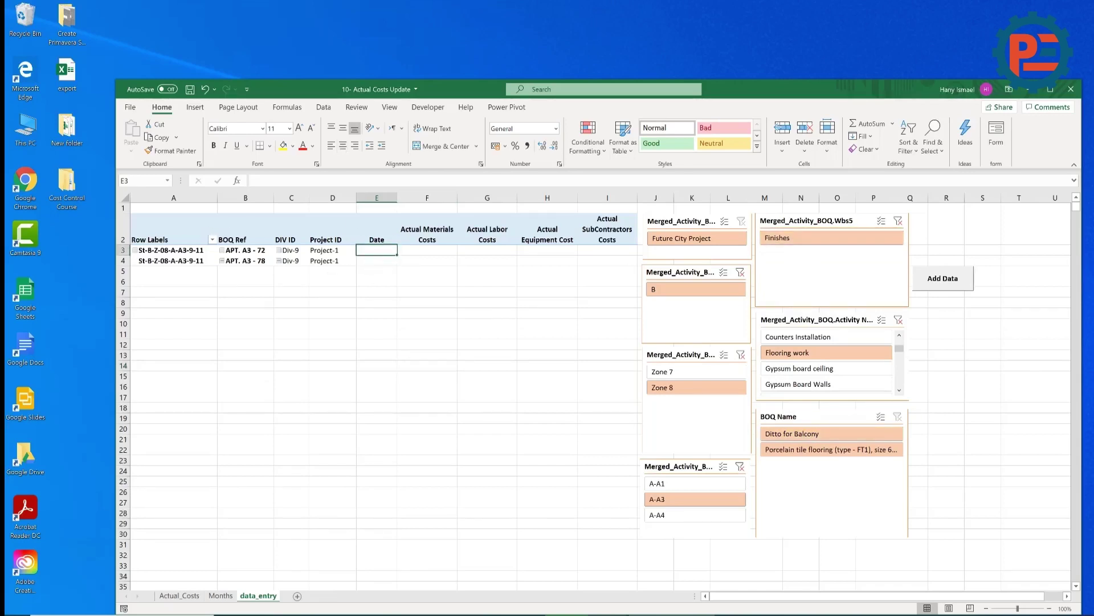
pyautogui.write('10')
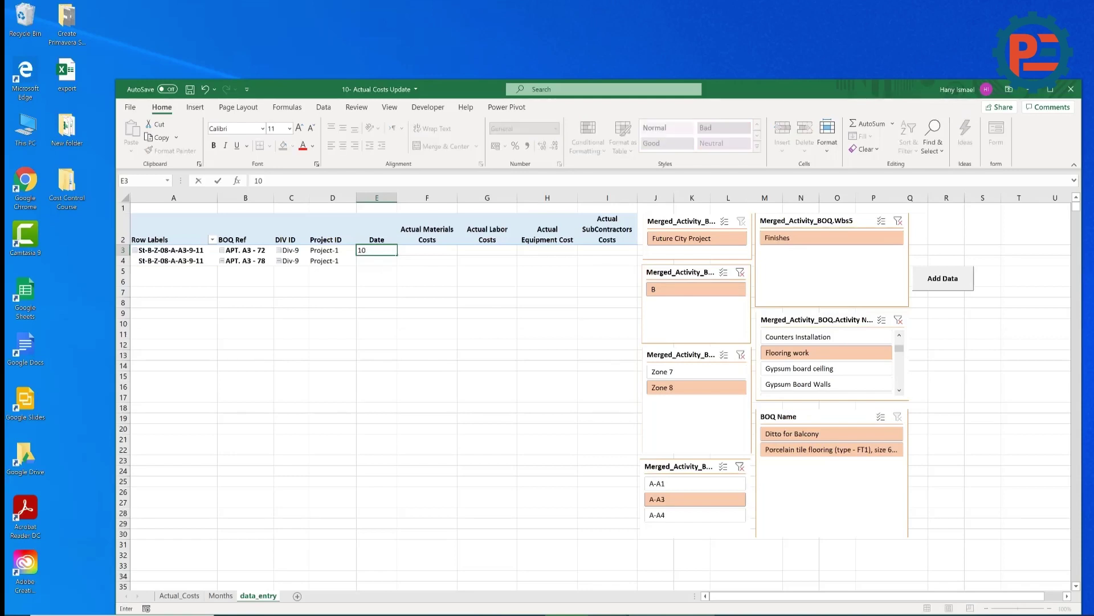
pyautogui.write('/10/2020')
pyautogui.press('Return')
pyautogui.press('Up')
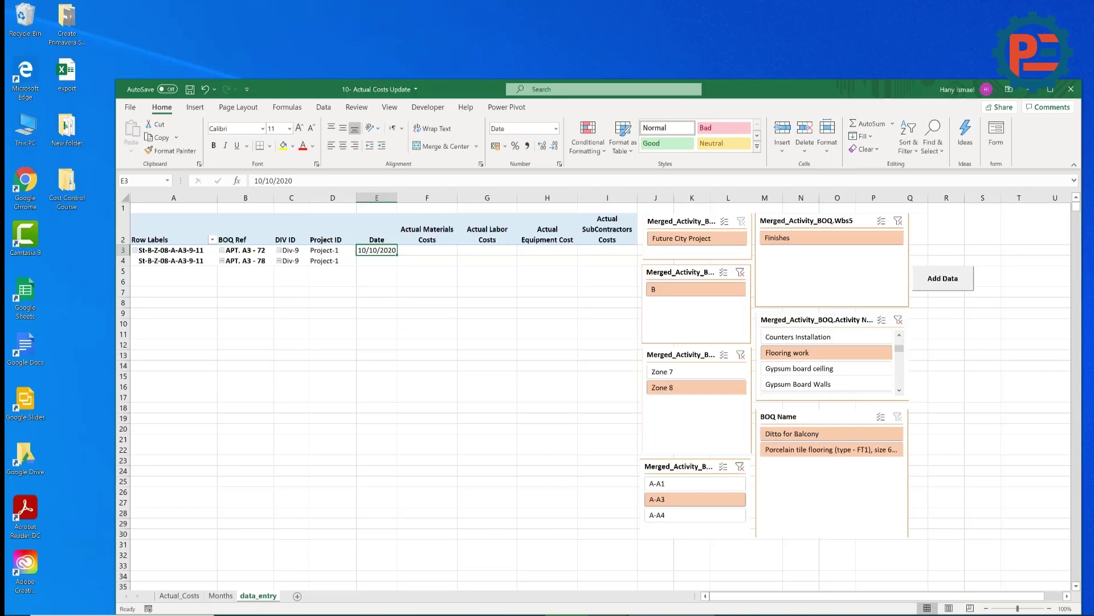
pyautogui.press('Right')
pyautogui.write('100')
pyautogui.press('Tab')
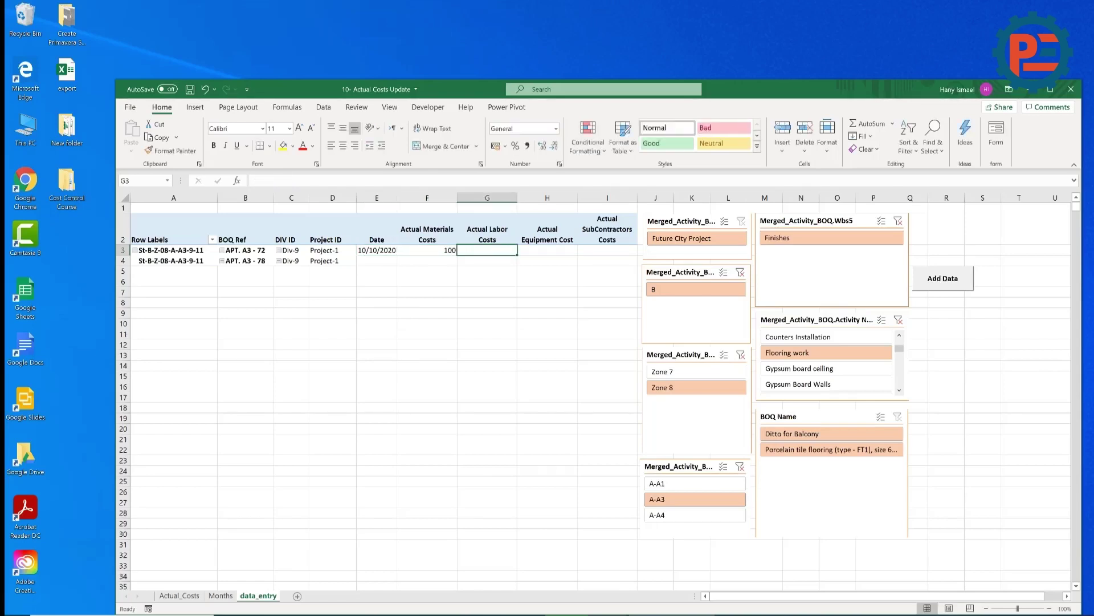
pyautogui.write('200')
pyautogui.press('Tab')
pyautogui.write('300')
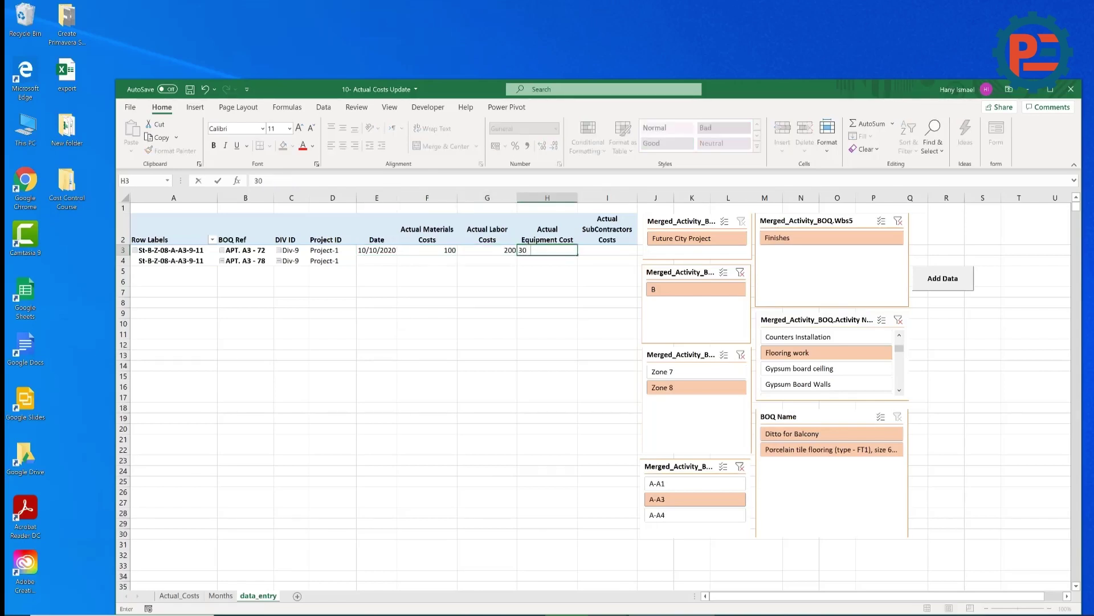
pyautogui.press('Tab')
pyautogui.write('400')
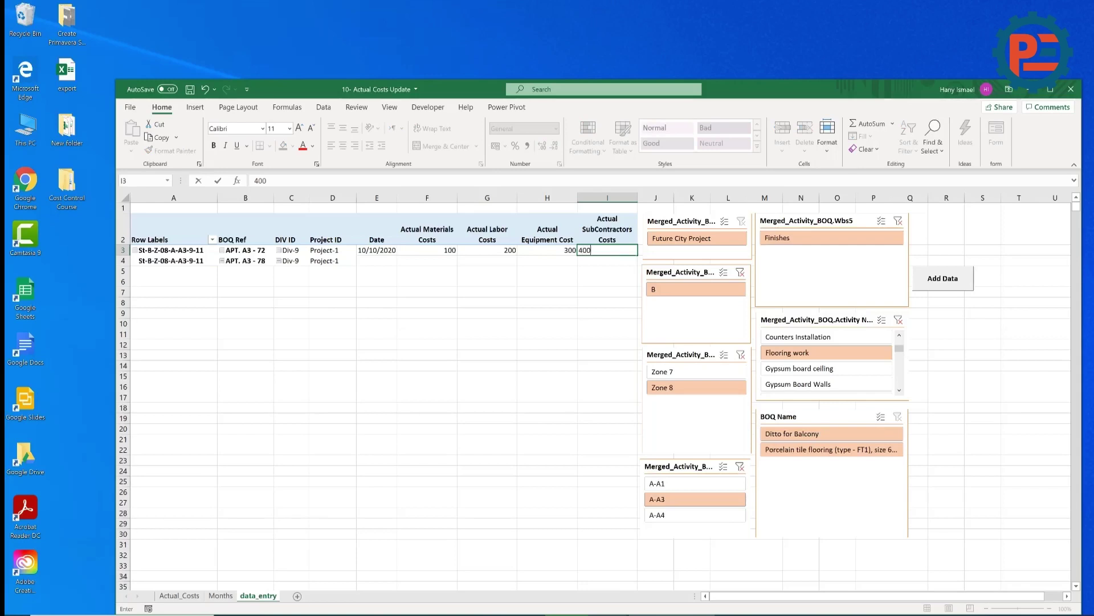
pyautogui.press('Return')
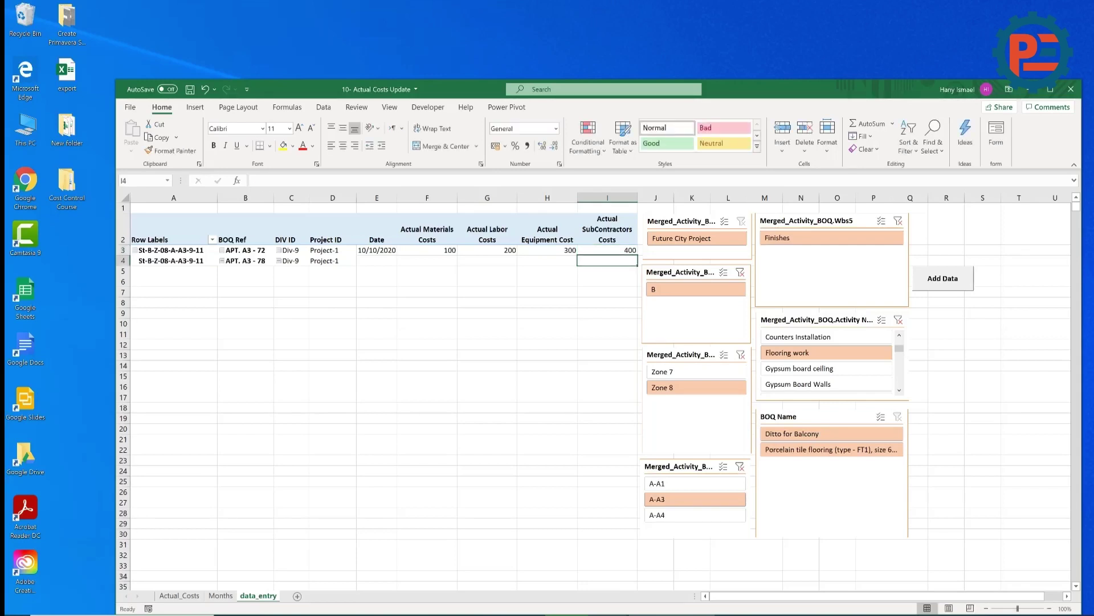
# Fill row 3's date and costs 100, 200, 300, 400 down into row 4.
pyautogui.moveTo(621, 251); pyautogui.dragTo(412, 246)
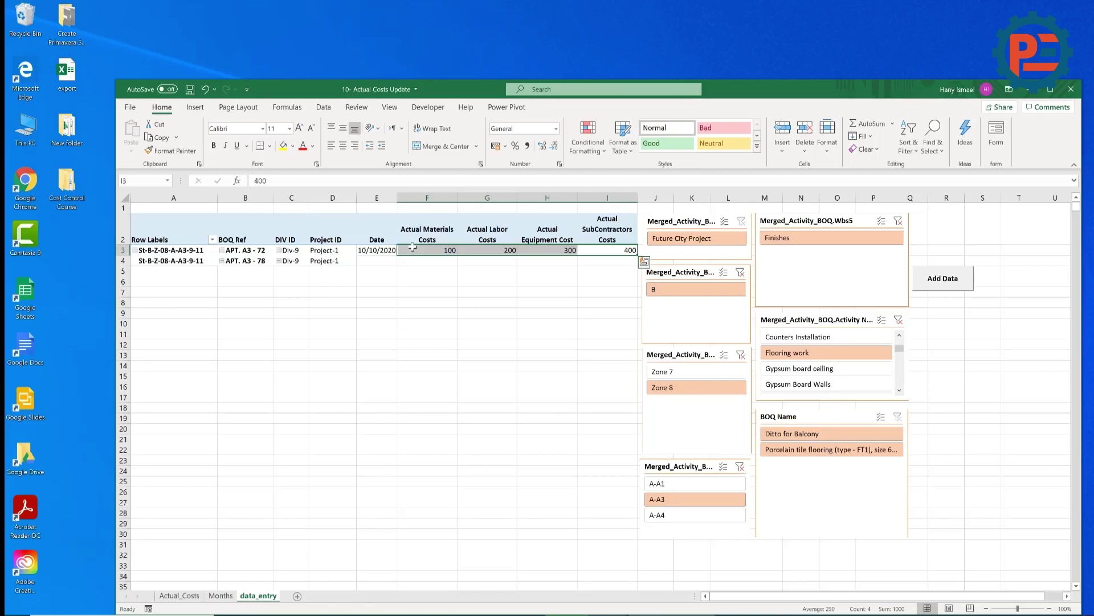
pyautogui.click(444, 195)
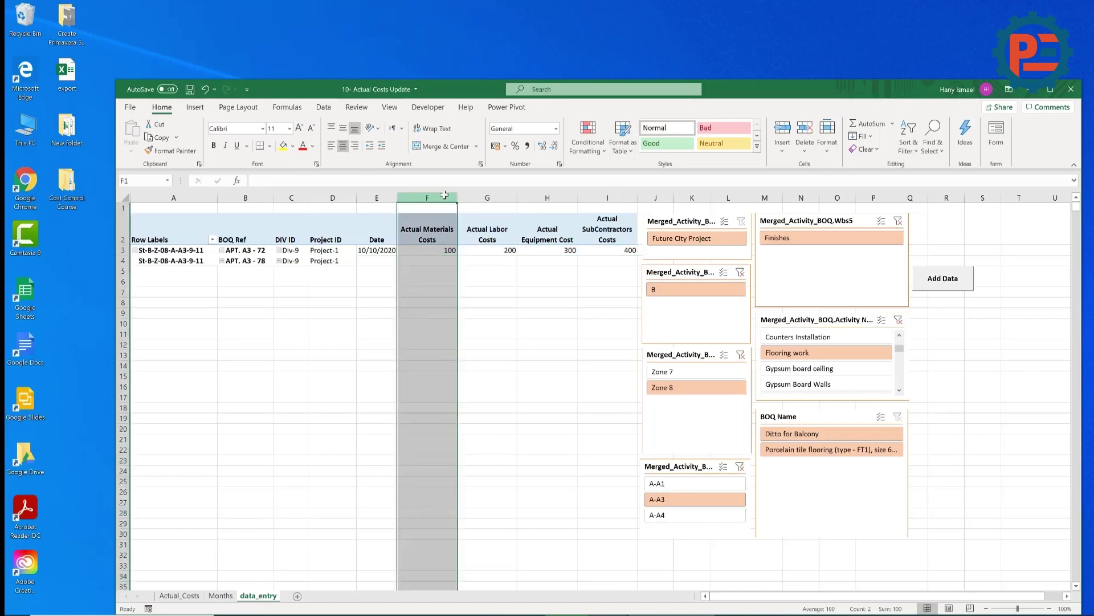
pyautogui.click(490, 195)
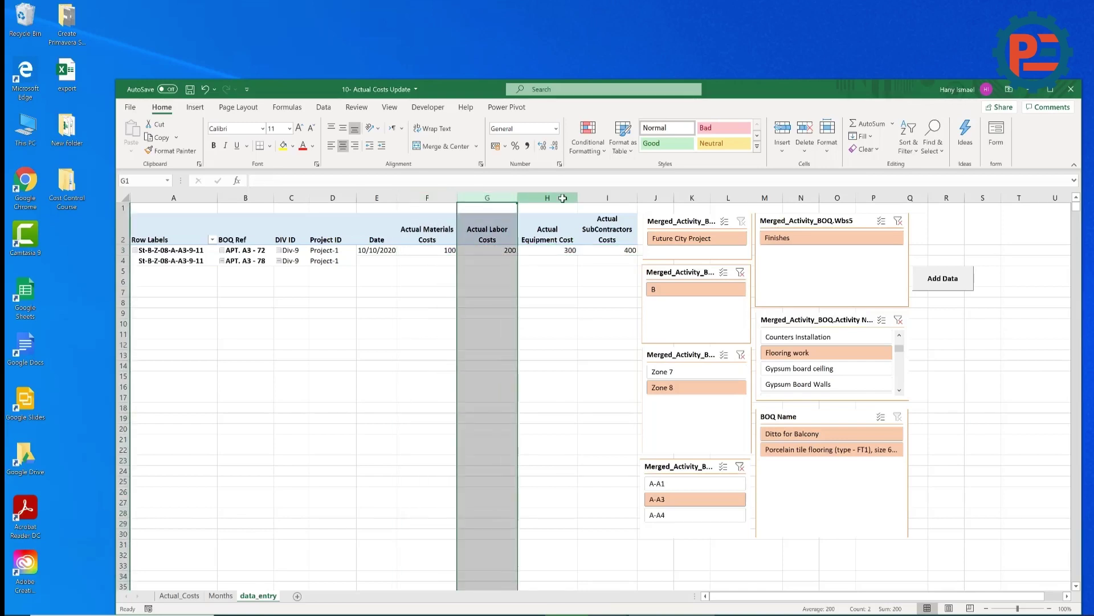
pyautogui.click(563, 195)
pyautogui.click(592, 194)
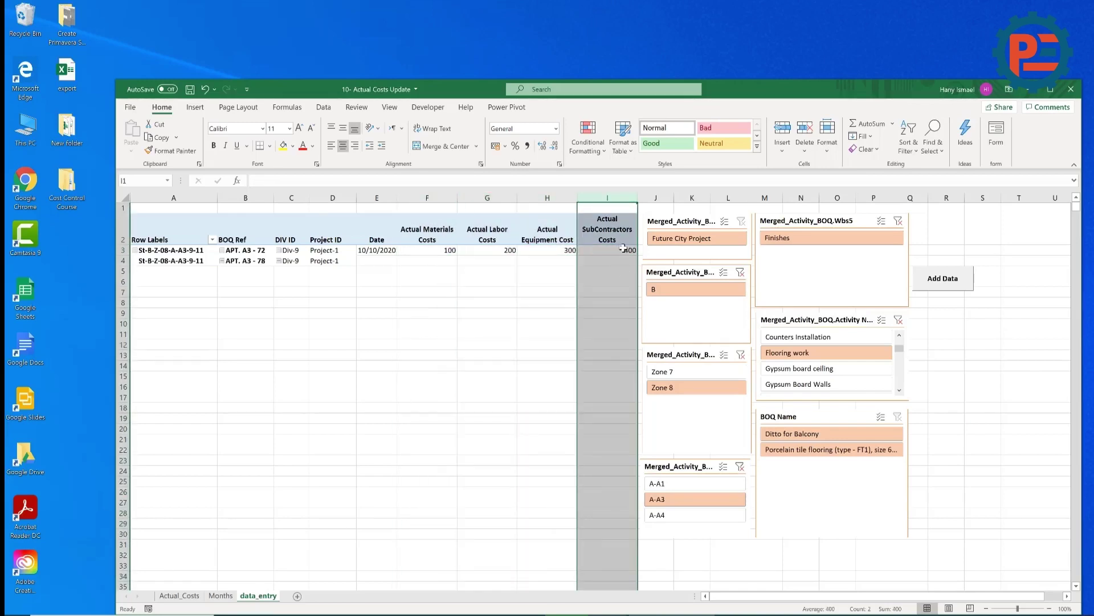
pyautogui.moveTo(625, 250); pyautogui.dragTo(447, 248)
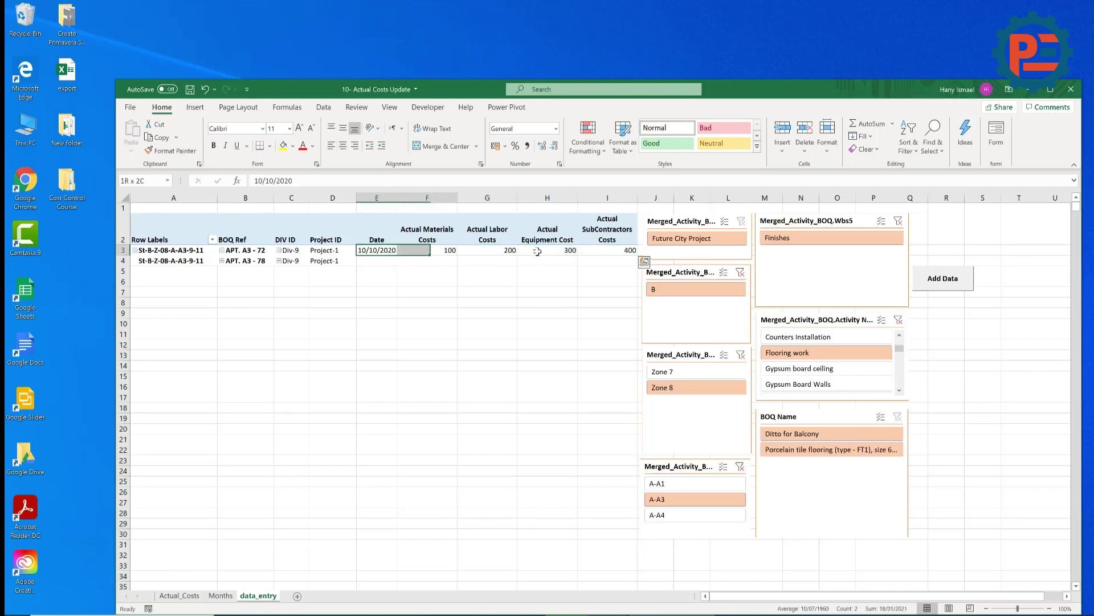
pyautogui.moveTo(368, 250); pyautogui.dragTo(621, 262)
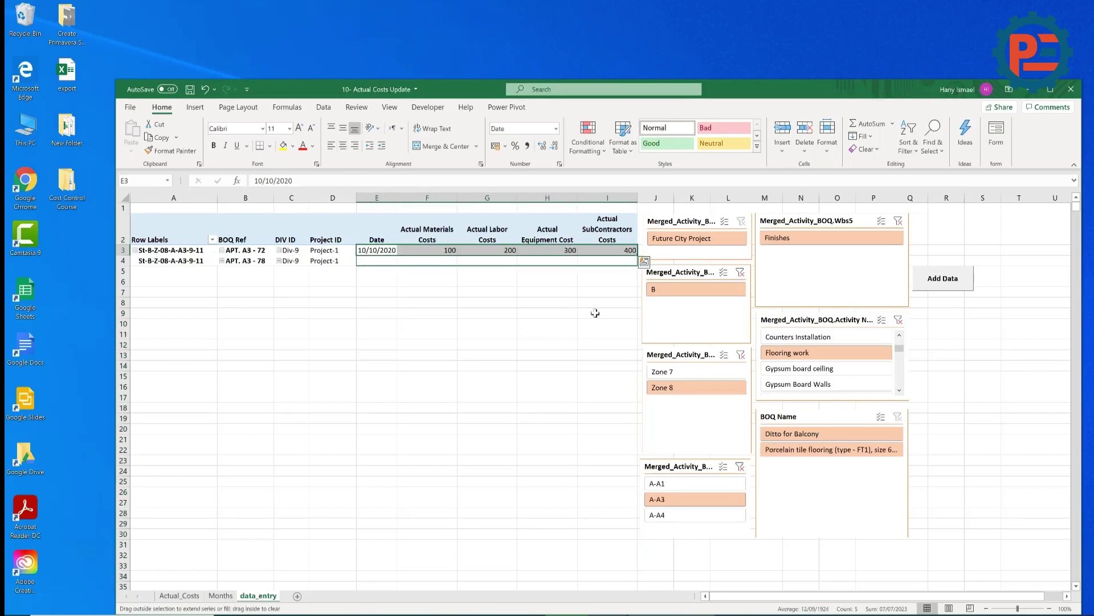
pyautogui.click(581, 330)
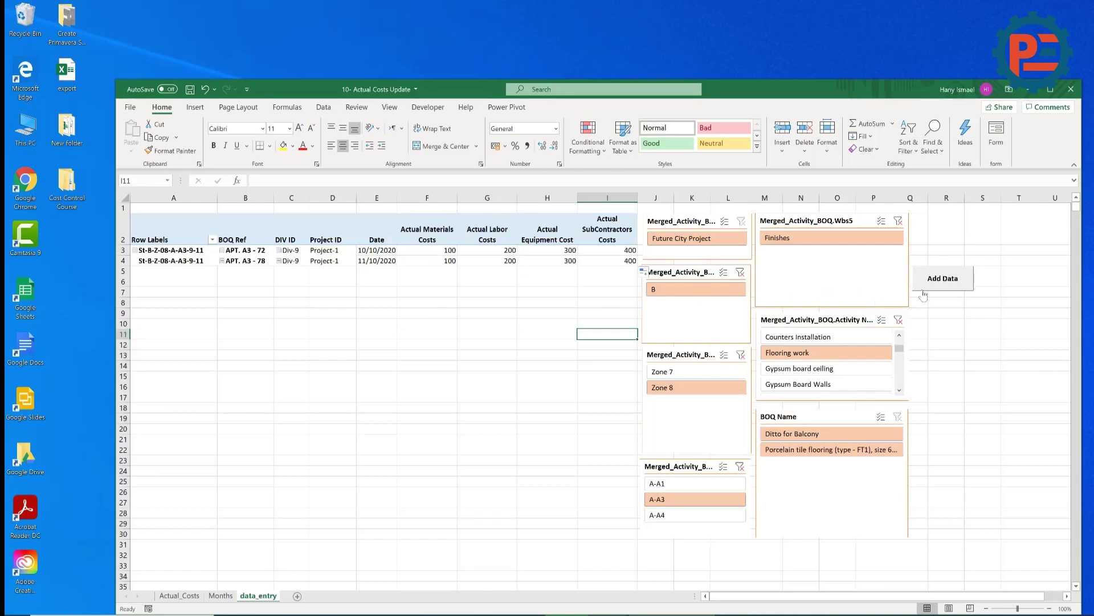
# Run the AddData macro, dismiss the Data Added! message, and check Actual_Costs rows 7910–7911.
pyautogui.click(945, 282)
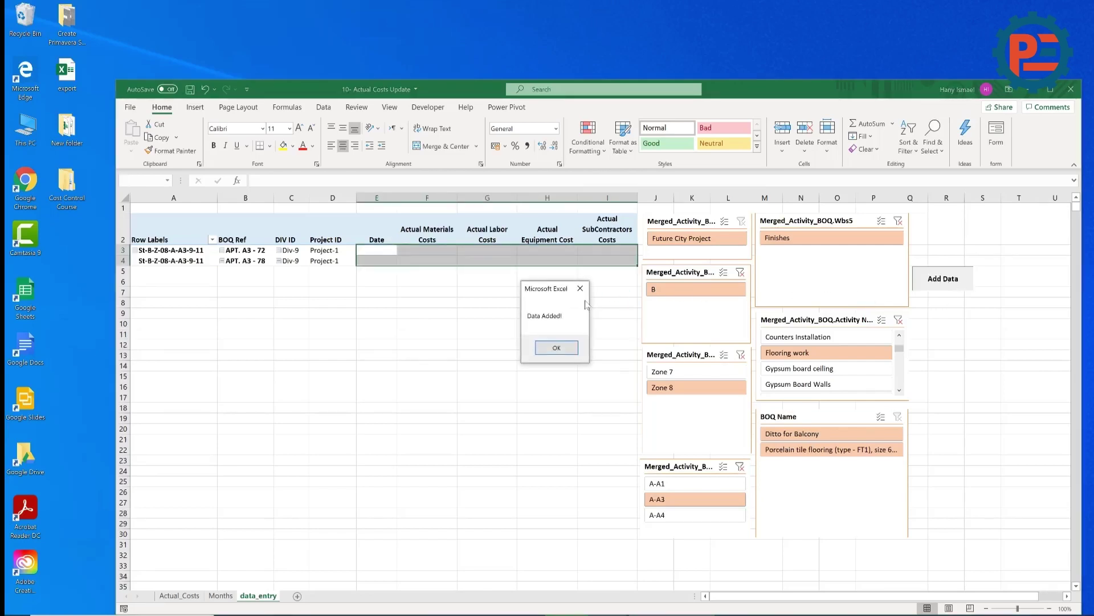
pyautogui.click(557, 347)
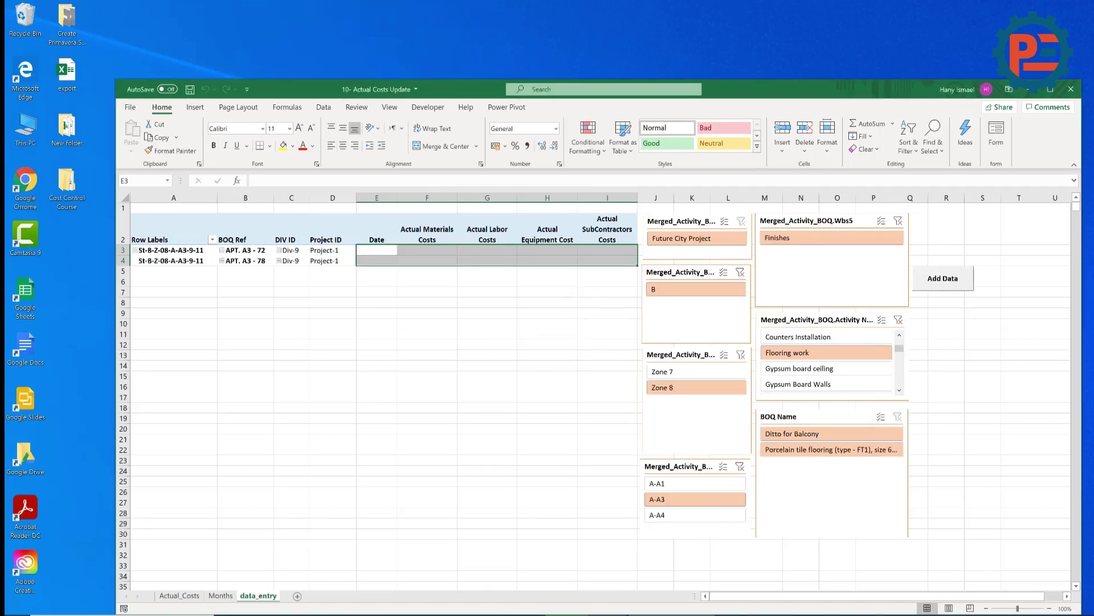
pyautogui.click(178, 596)
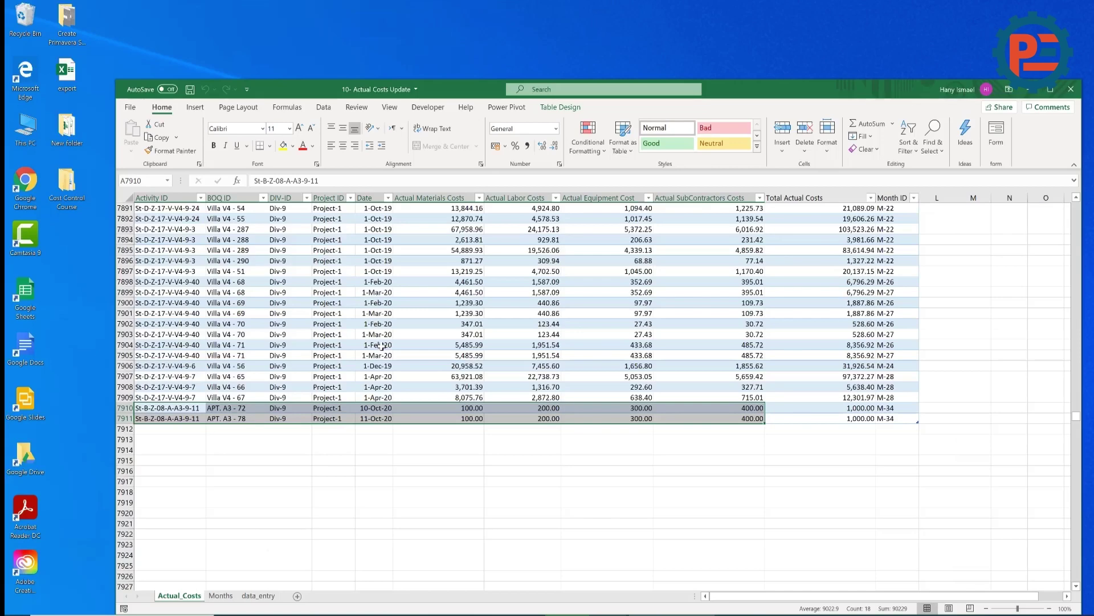
# On data_entry, clear the Zone slicer, choose Zone 7, and select the E3:I4 entry cells.
pyautogui.click(249, 596)
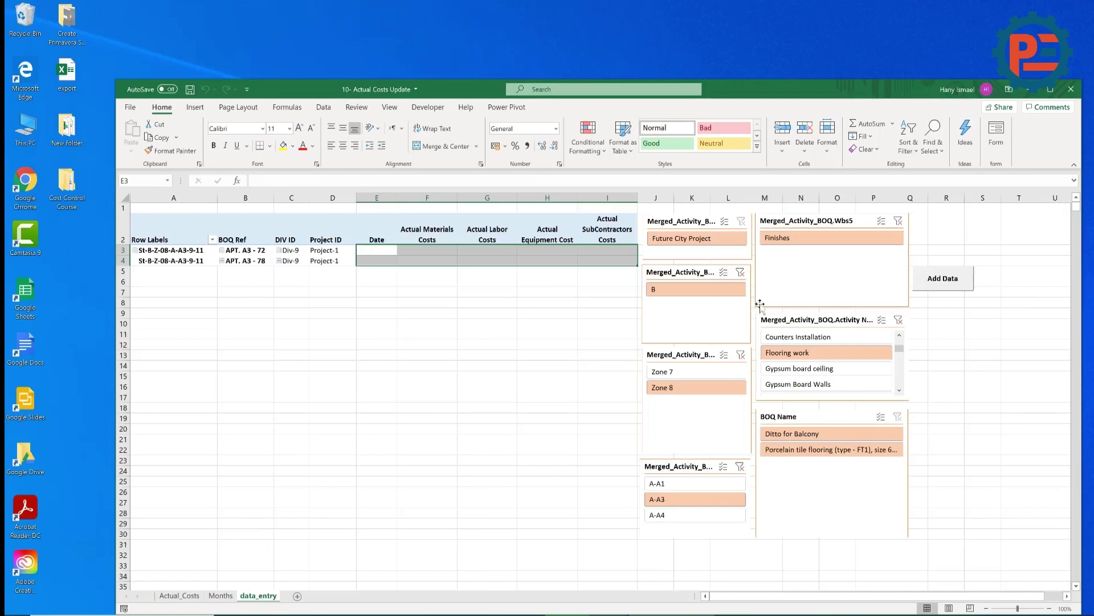
pyautogui.click(742, 273)
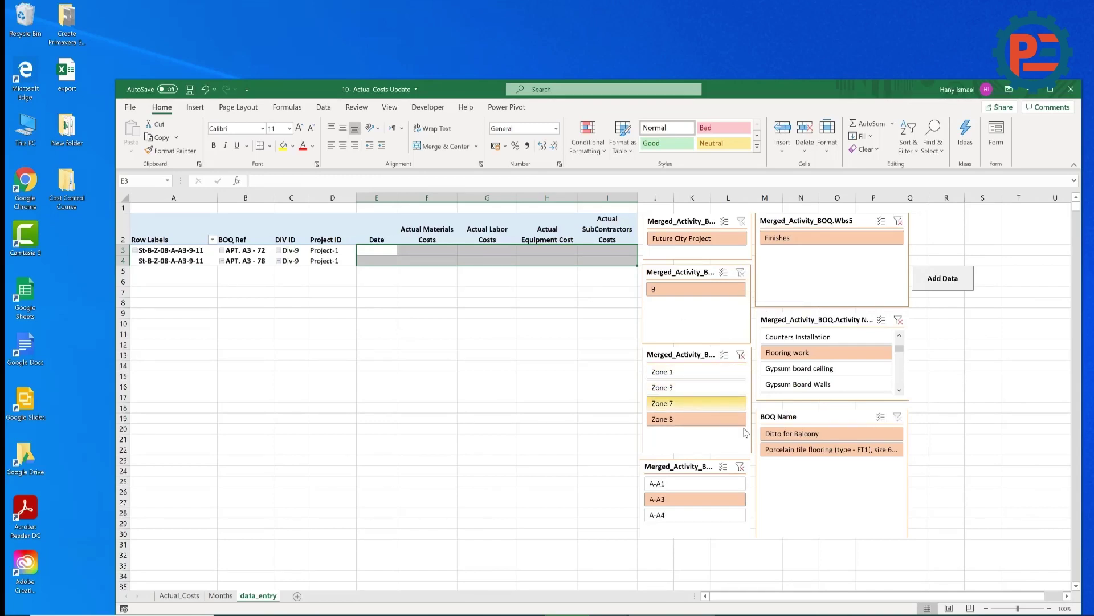
pyautogui.click(693, 407)
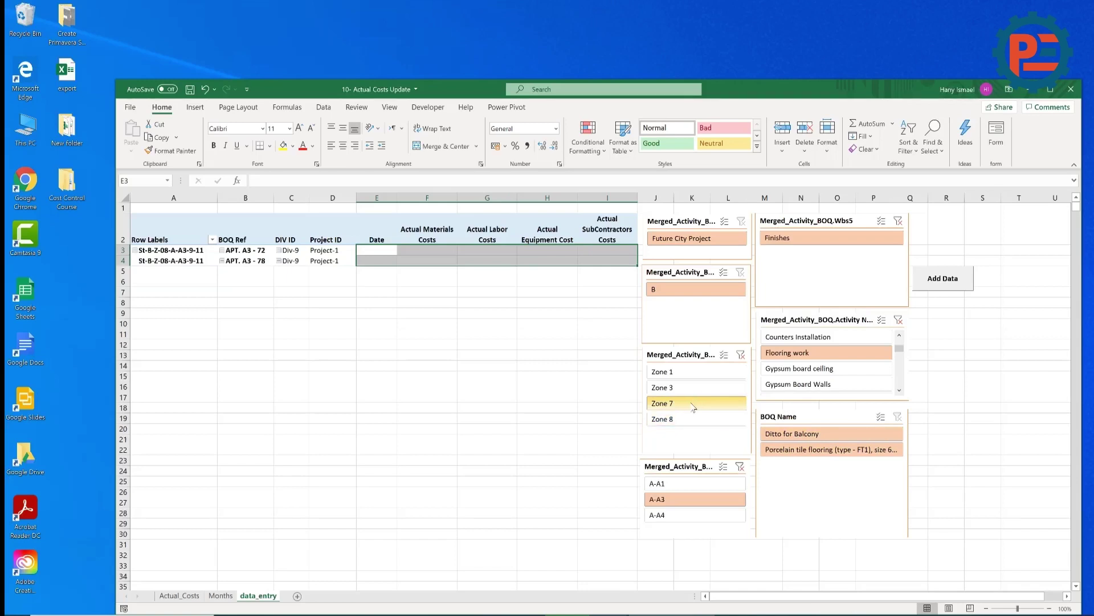
pyautogui.click(401, 292)
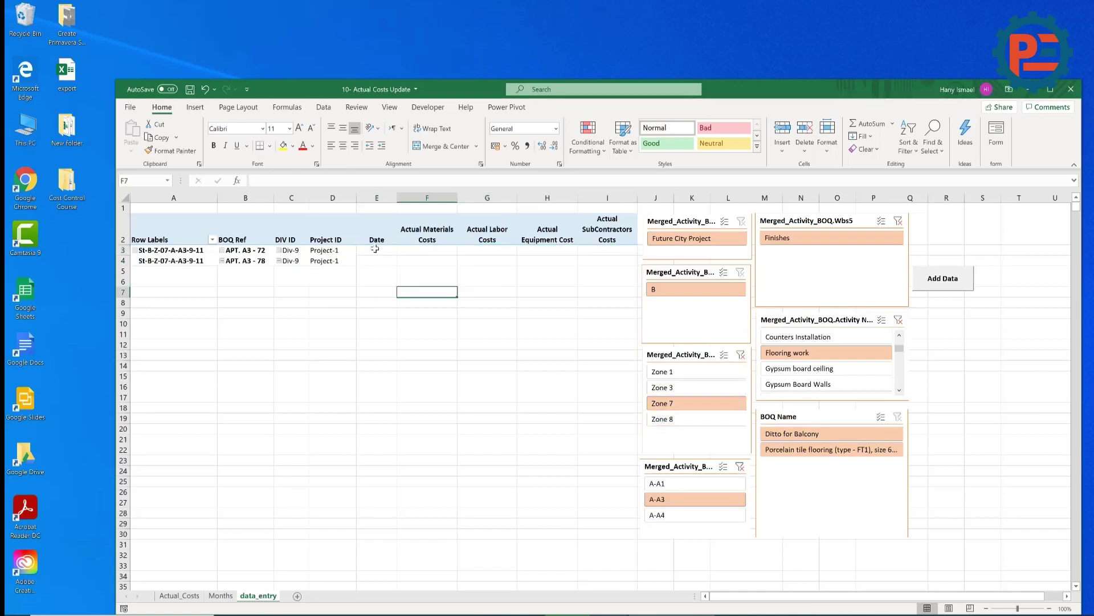
pyautogui.moveTo(375, 249); pyautogui.dragTo(595, 260)
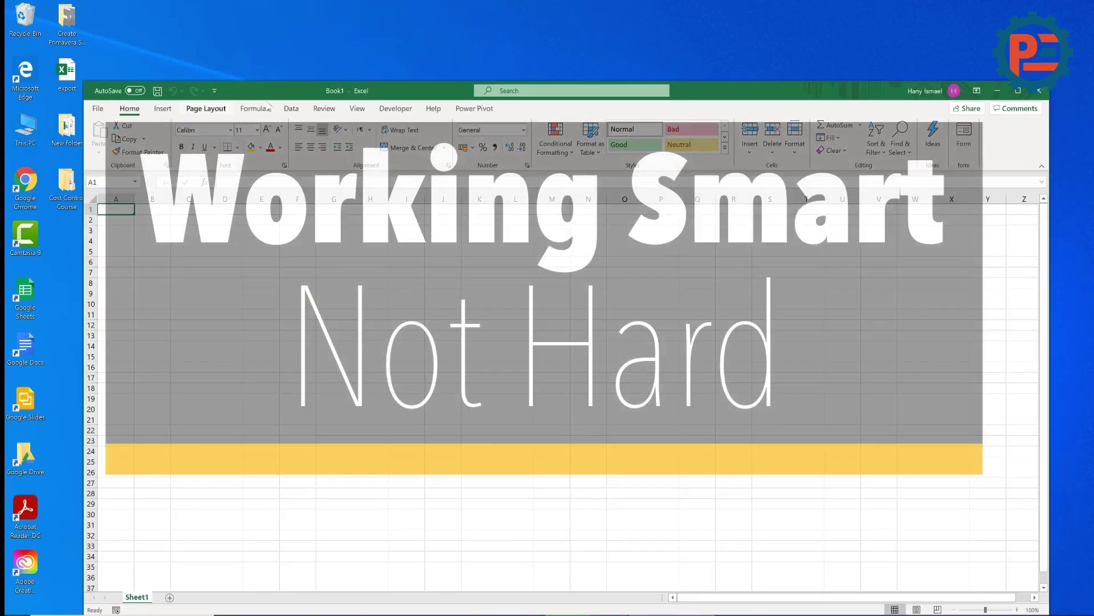
# Import the Months2 table from 0- Master - Sheets.xlsx onto a new Months sheet.
pyautogui.click(291, 111)
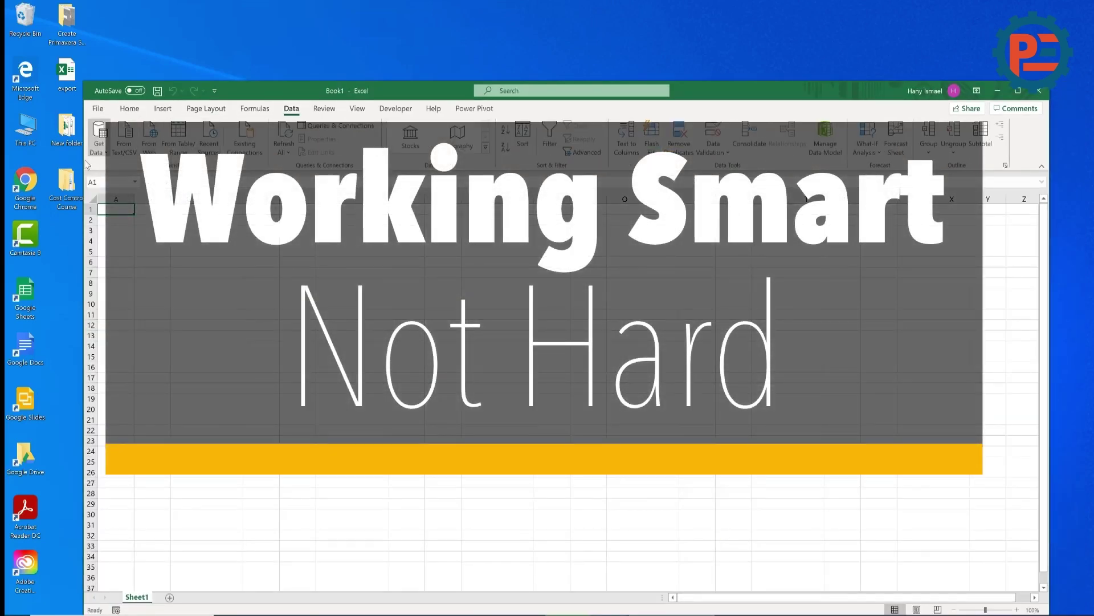
pyautogui.click(99, 140)
pyautogui.moveTo(117, 171)
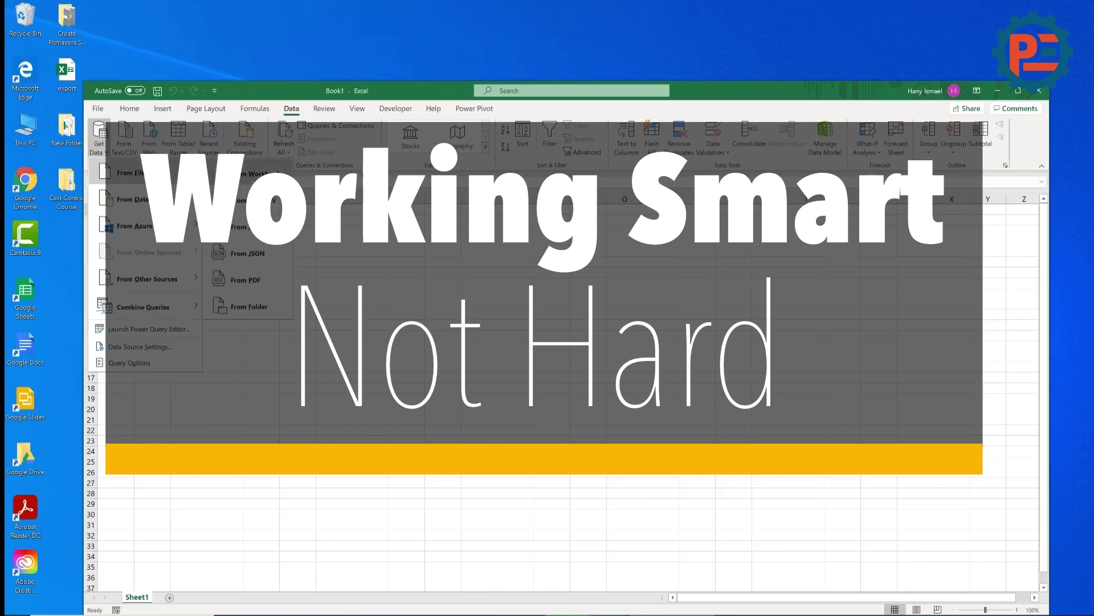
pyautogui.click(255, 174)
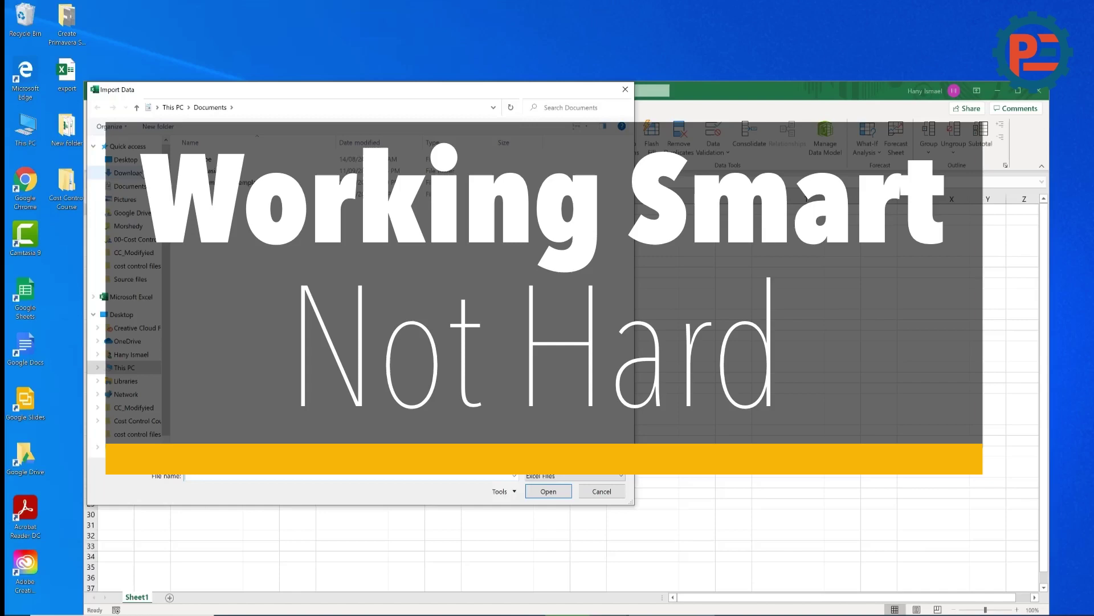
pyautogui.click(126, 160)
pyautogui.doubleClick(358, 181)
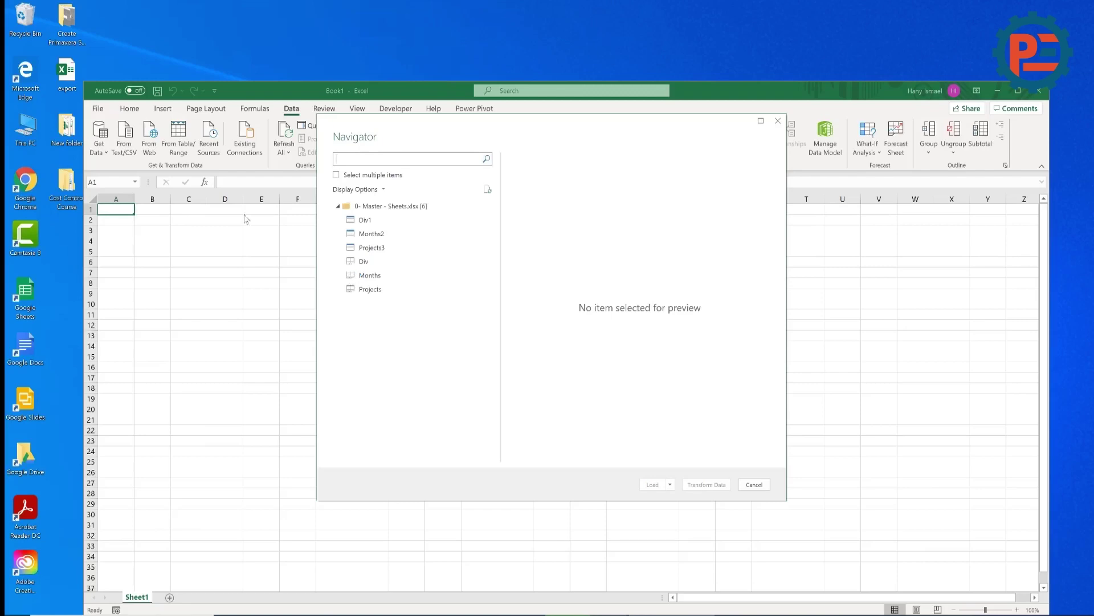
pyautogui.click(429, 234)
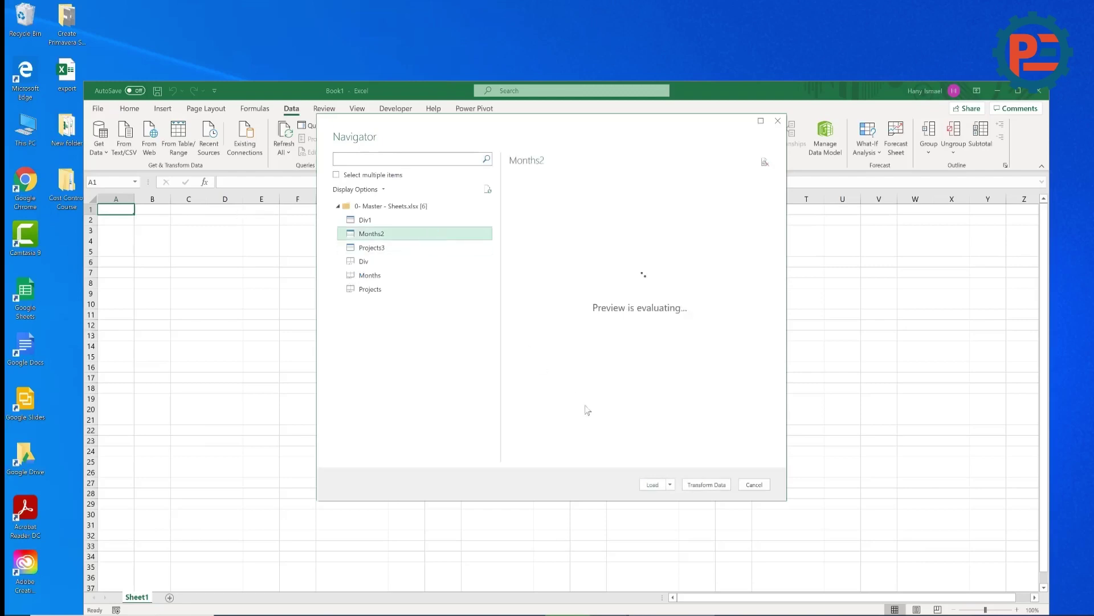
pyautogui.click(652, 484)
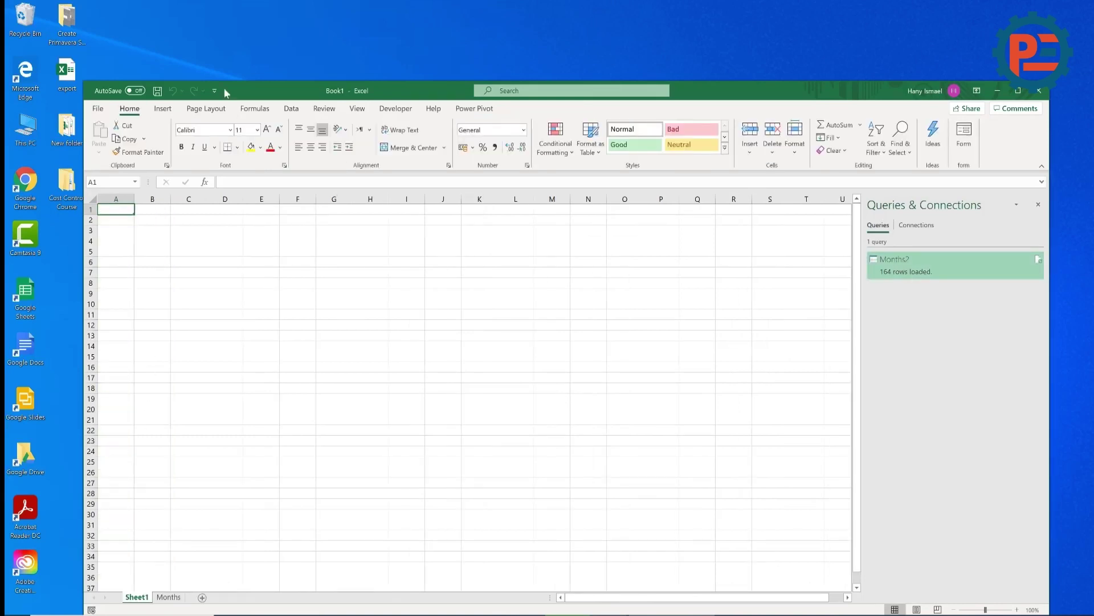
# Add Cost_Estimation1 from the master workbook as a connection-only query.
pyautogui.click(295, 114)
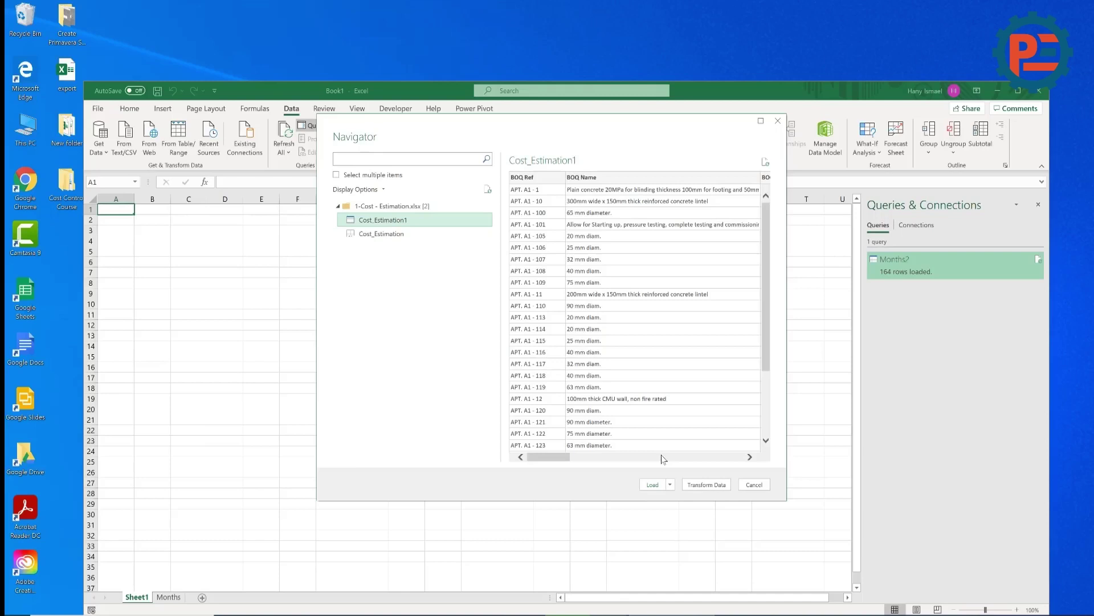
pyautogui.click(691, 510)
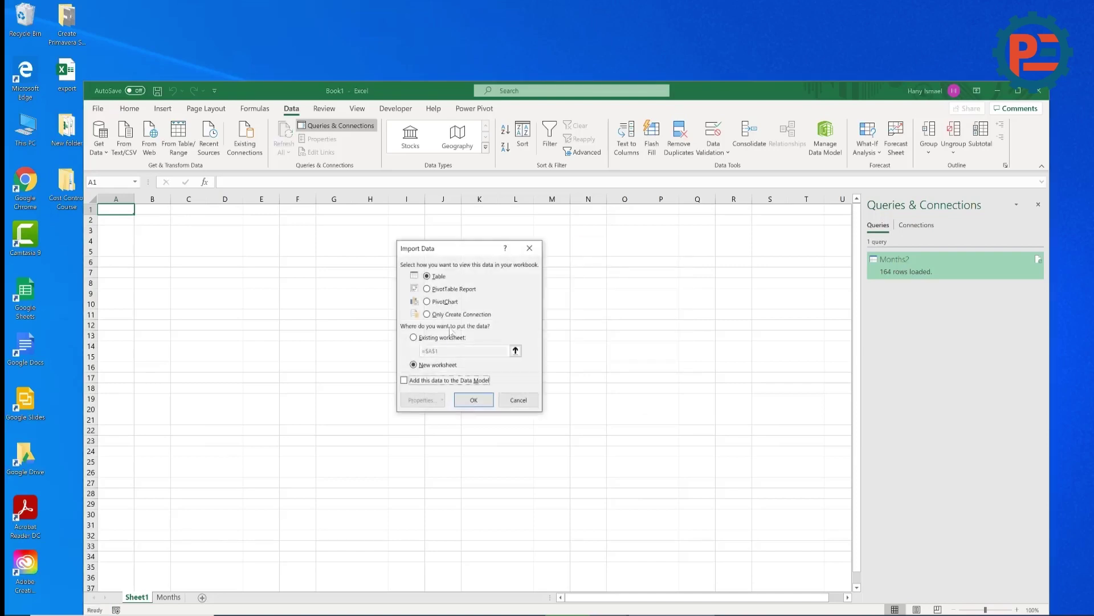
pyautogui.click(444, 315)
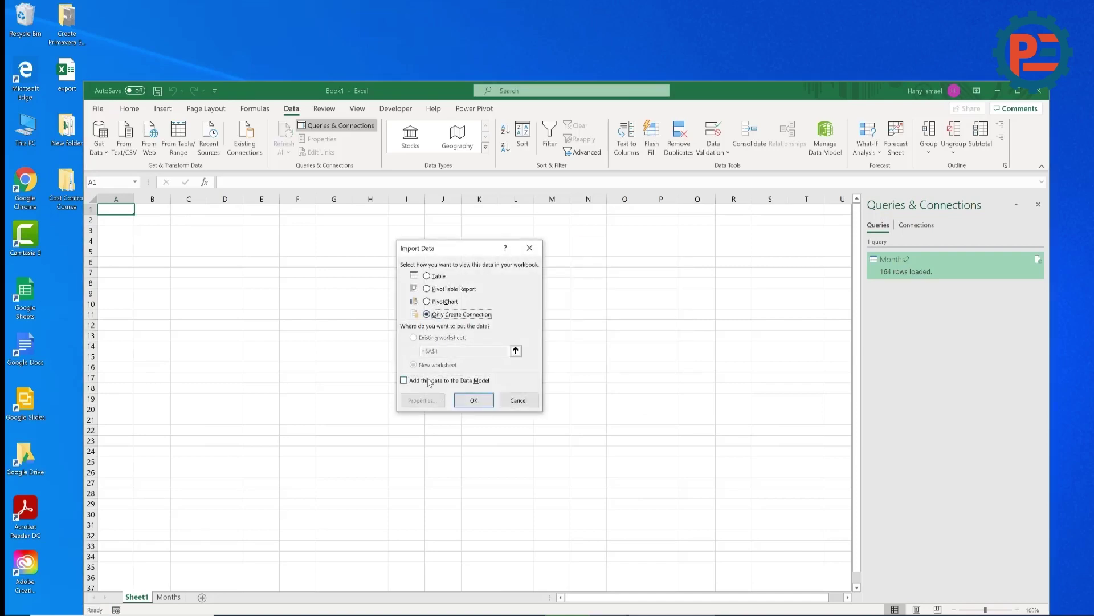
pyautogui.click(474, 400)
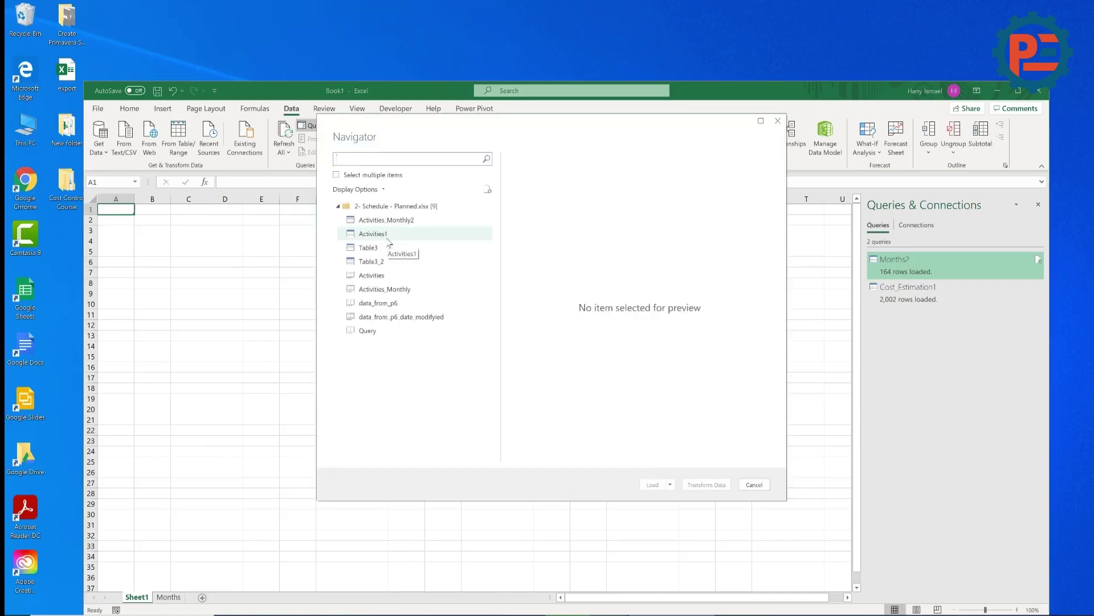
# Add the Activities1 table as a connection-only query as well.
pyautogui.click(388, 238)
pyautogui.click(671, 484)
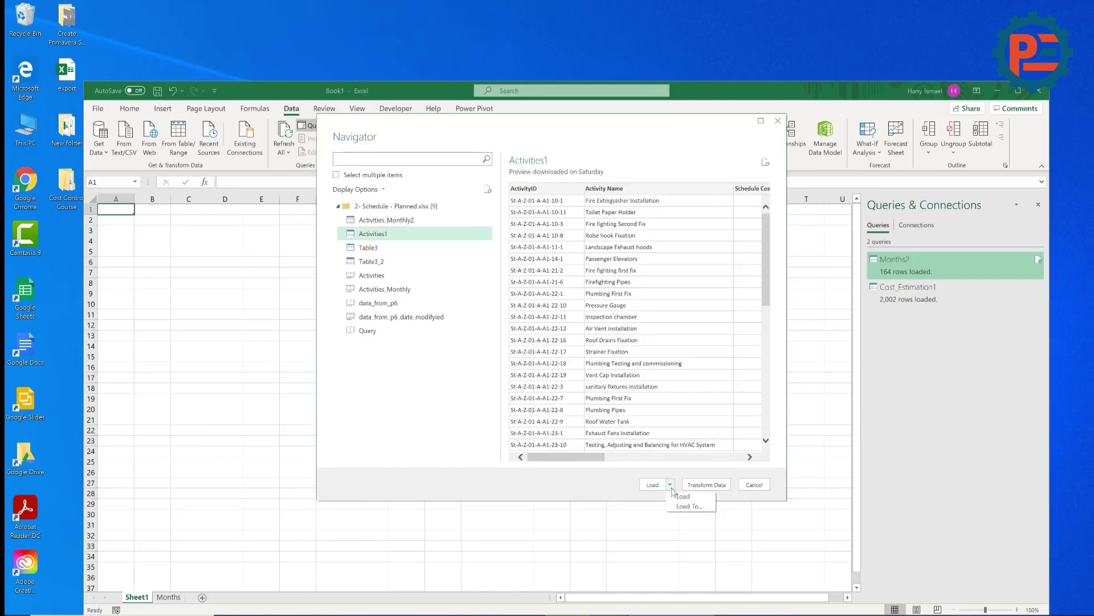
pyautogui.click(690, 506)
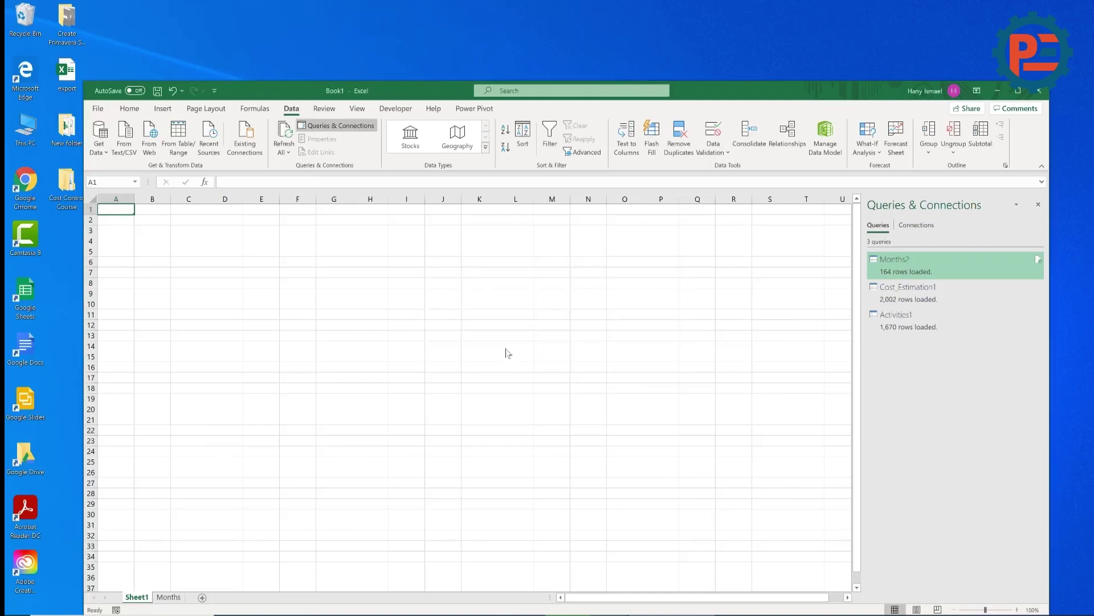
pyautogui.click(438, 320)
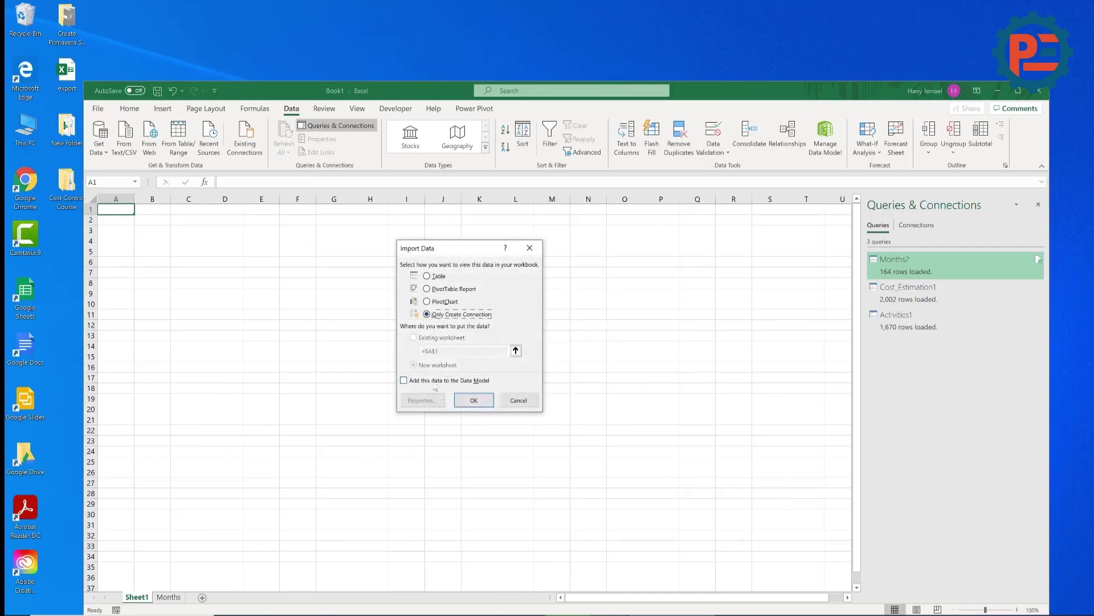
pyautogui.click(473, 400)
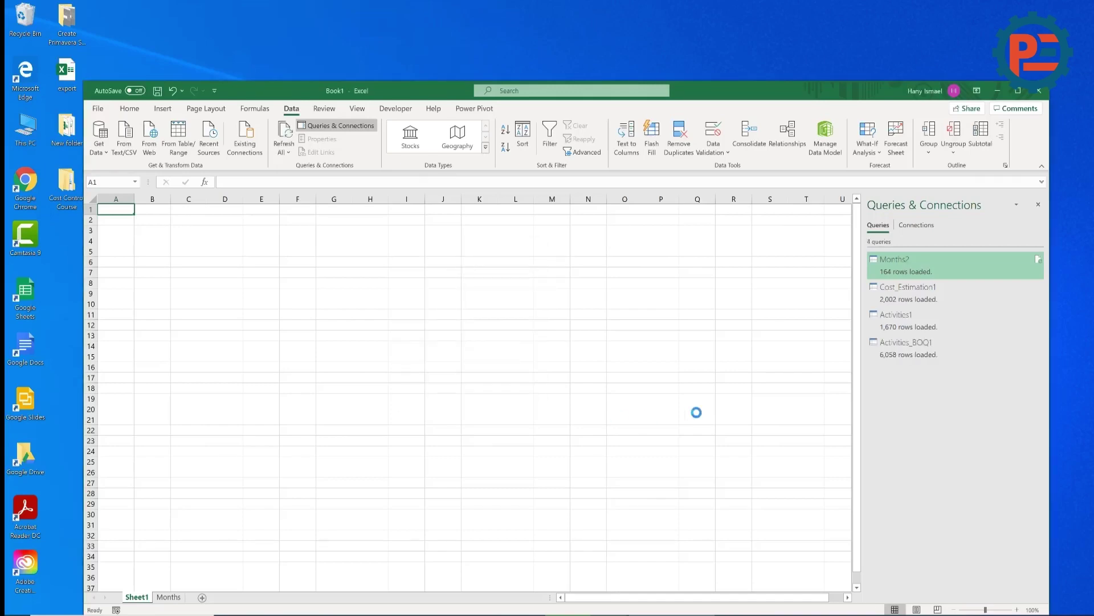
# Left-outer merge Activities1 with Activities_BOQ1, matching ActivityID to Activity ID.
pyautogui.rightClick(937, 326)
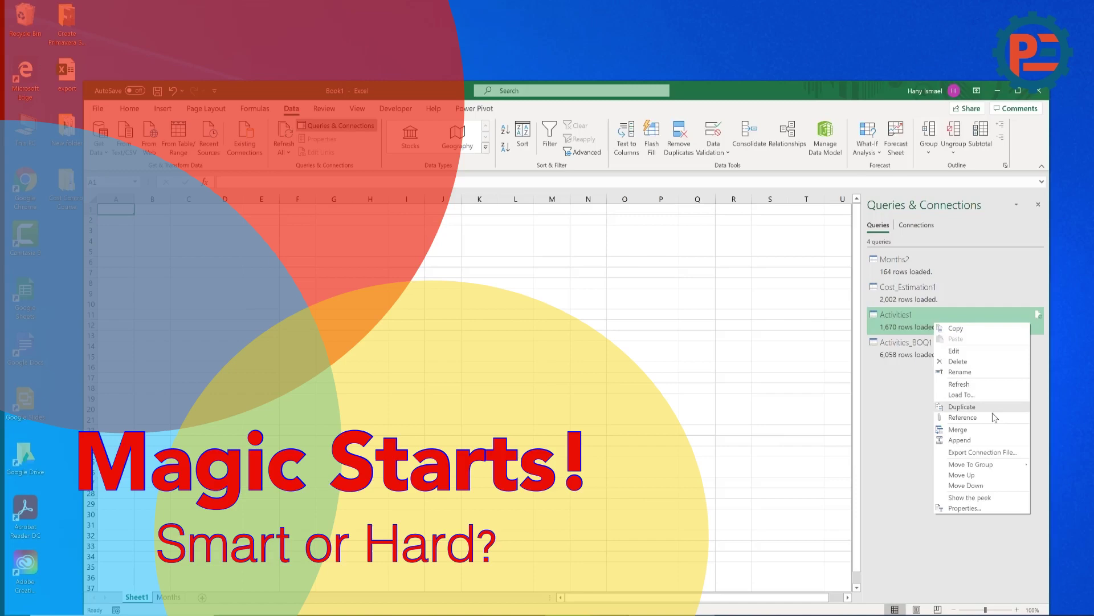
pyautogui.click(989, 434)
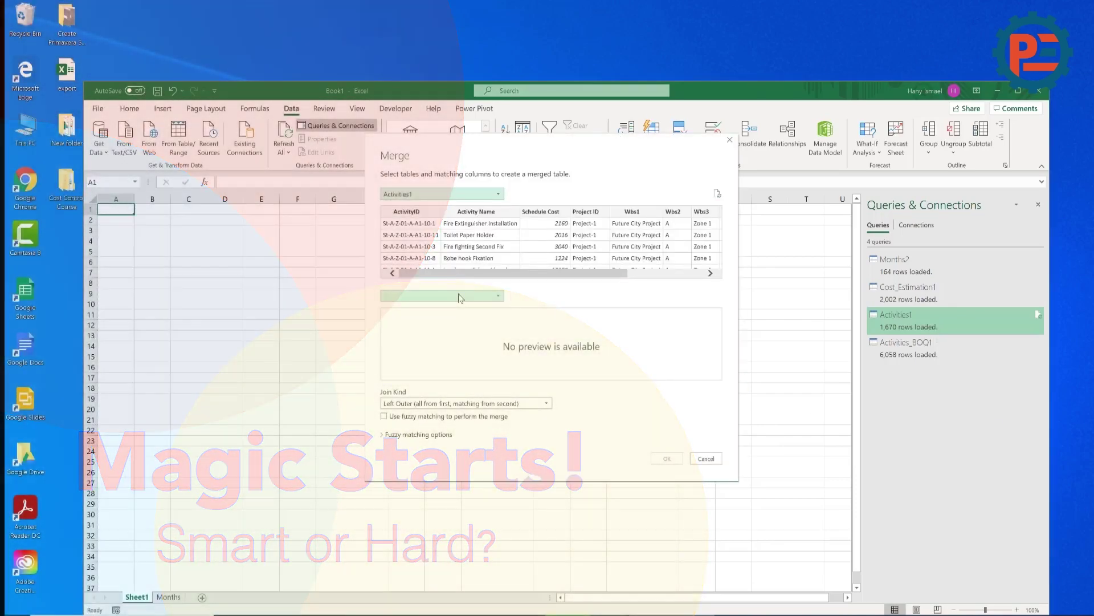
pyautogui.click(460, 296)
pyautogui.click(452, 319)
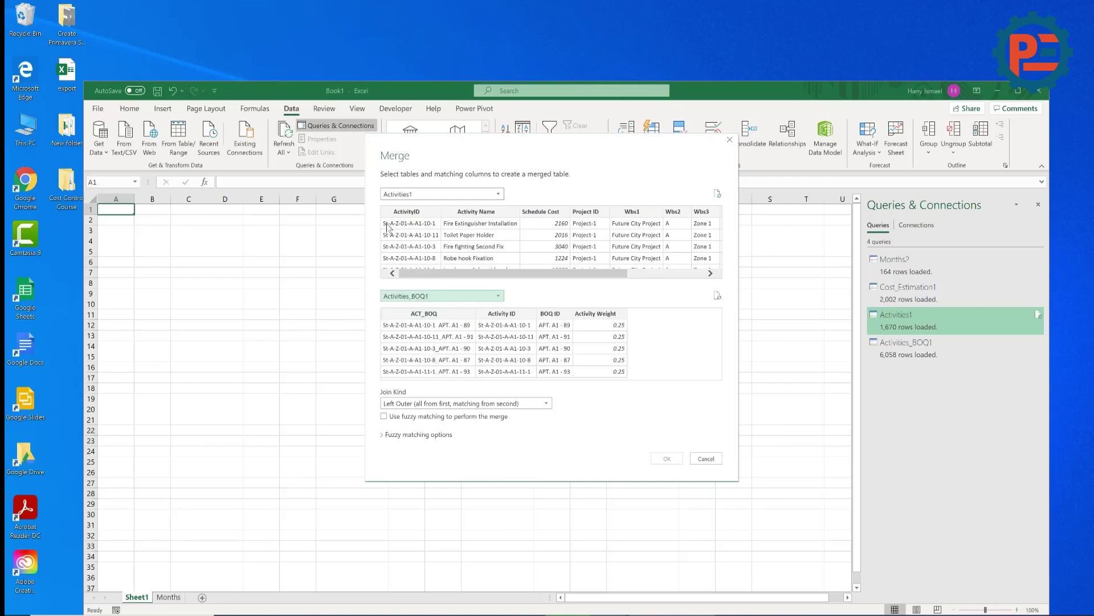
pyautogui.click(410, 214)
pyautogui.click(509, 315)
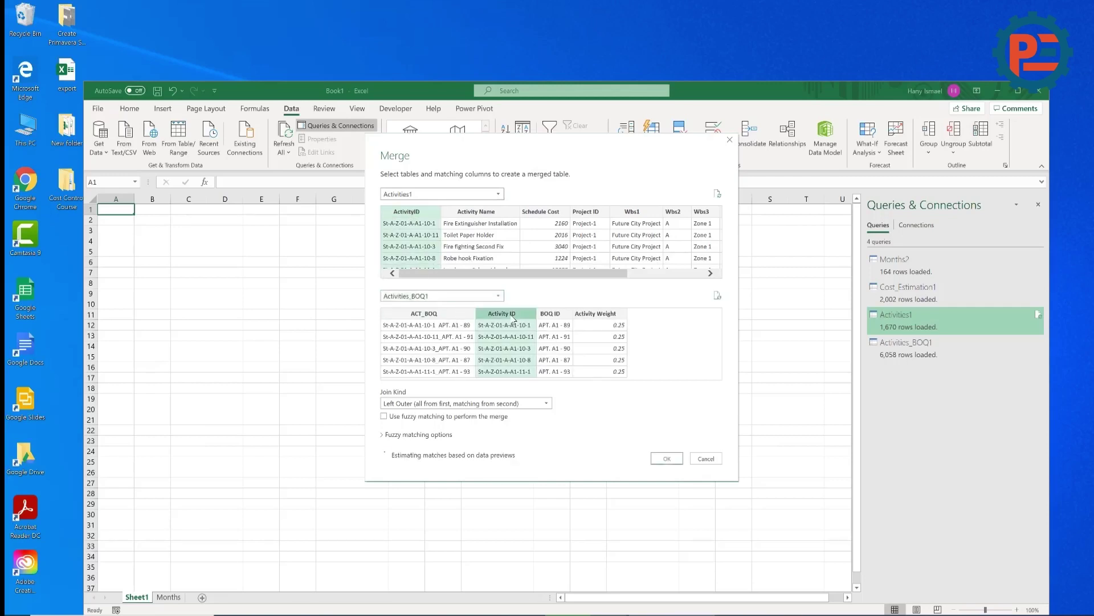
pyautogui.click(666, 459)
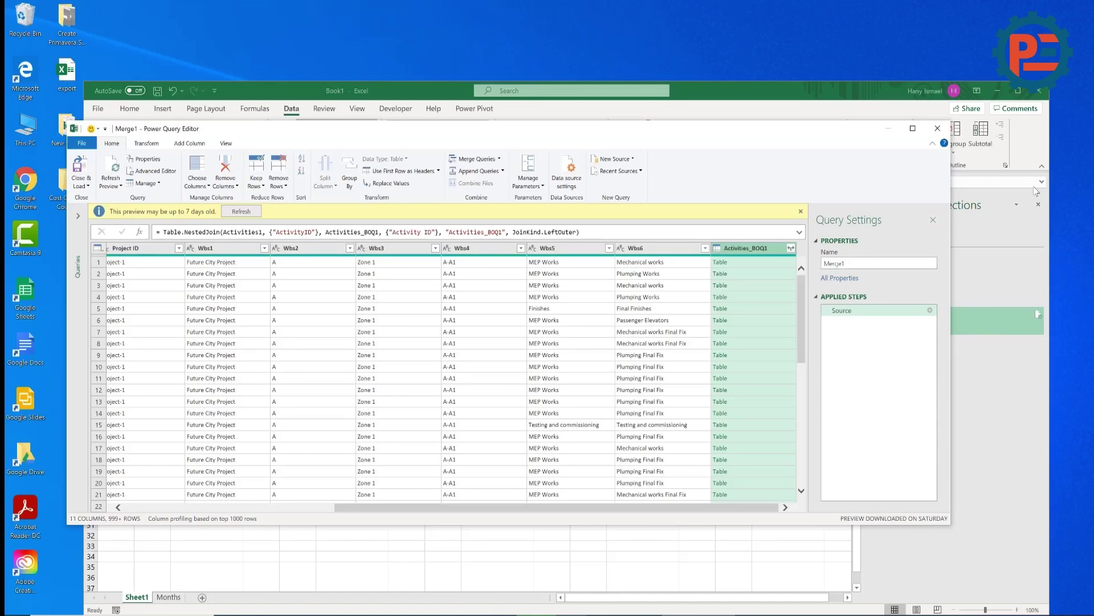
# Expand Activities_BOQ1 to only the BOQ ID column and remove the Schedule Cost column.
pyautogui.click(791, 248)
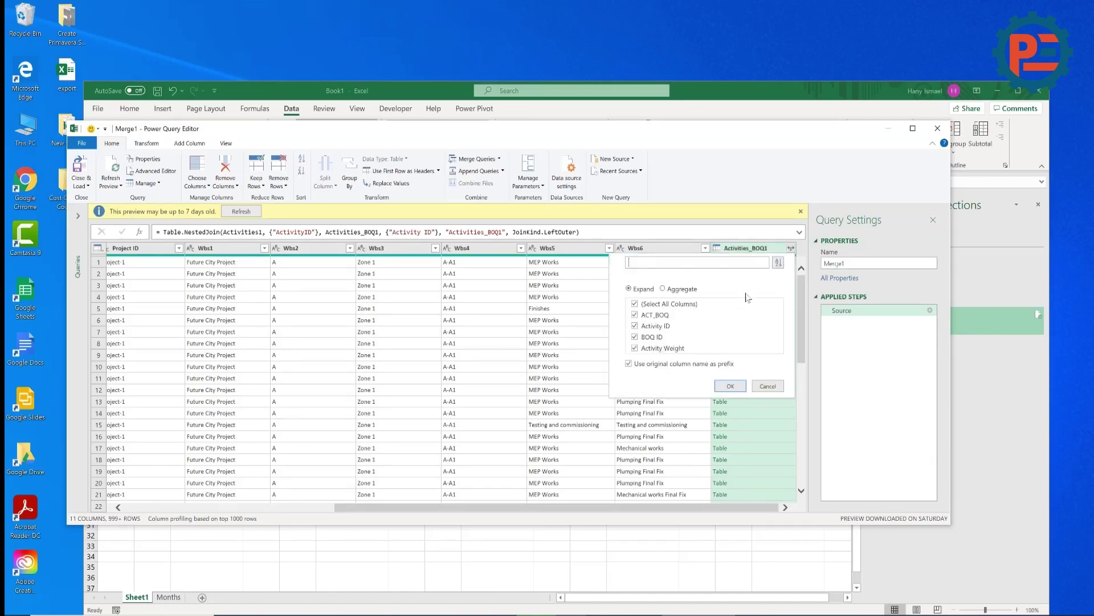
pyautogui.click(634, 303)
pyautogui.click(635, 337)
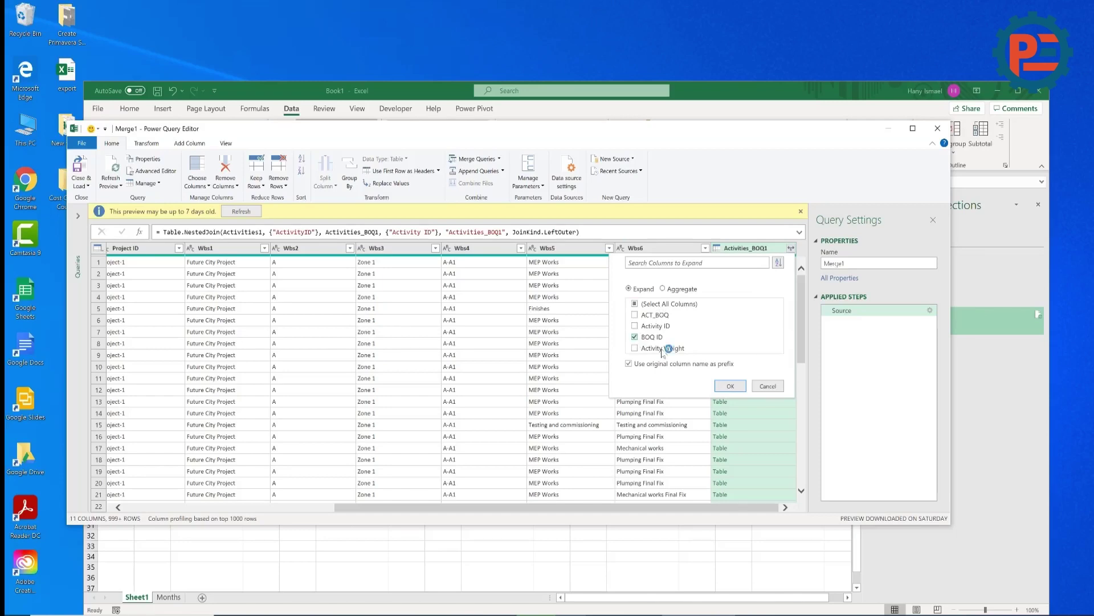
pyautogui.click(731, 386)
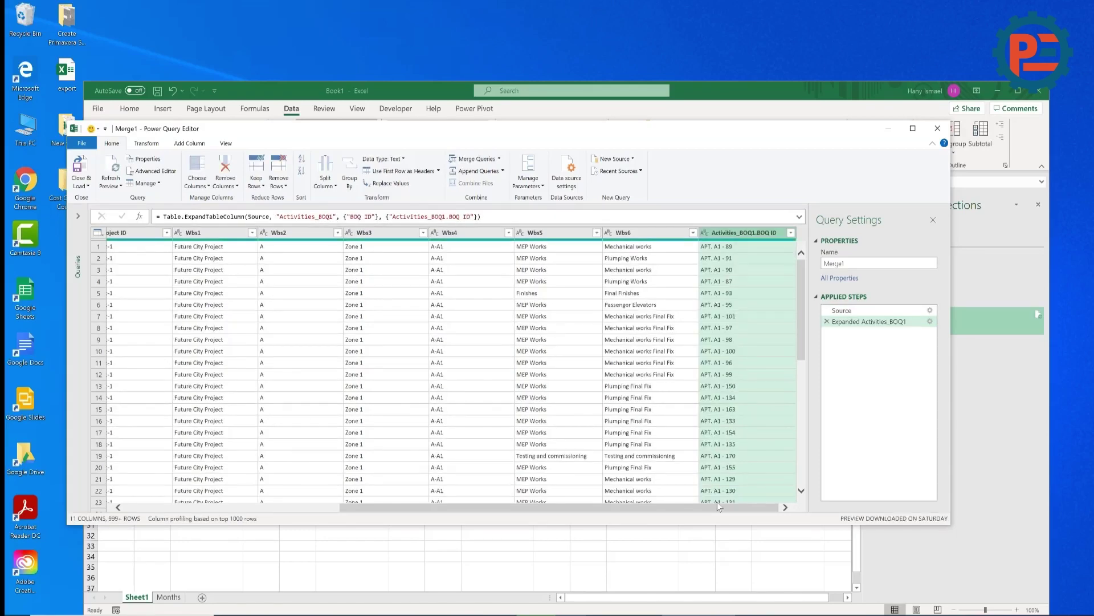
pyautogui.scroll(-1, 519, 499)
pyautogui.moveTo(573, 510); pyautogui.dragTo(358, 509)
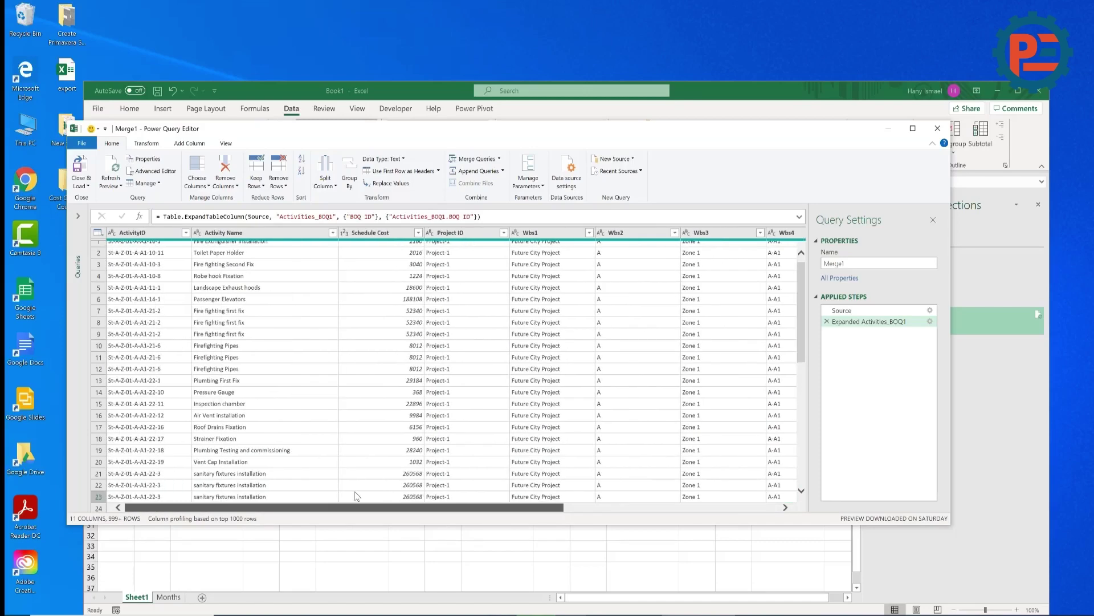
pyautogui.rightClick(382, 237)
pyautogui.click(402, 252)
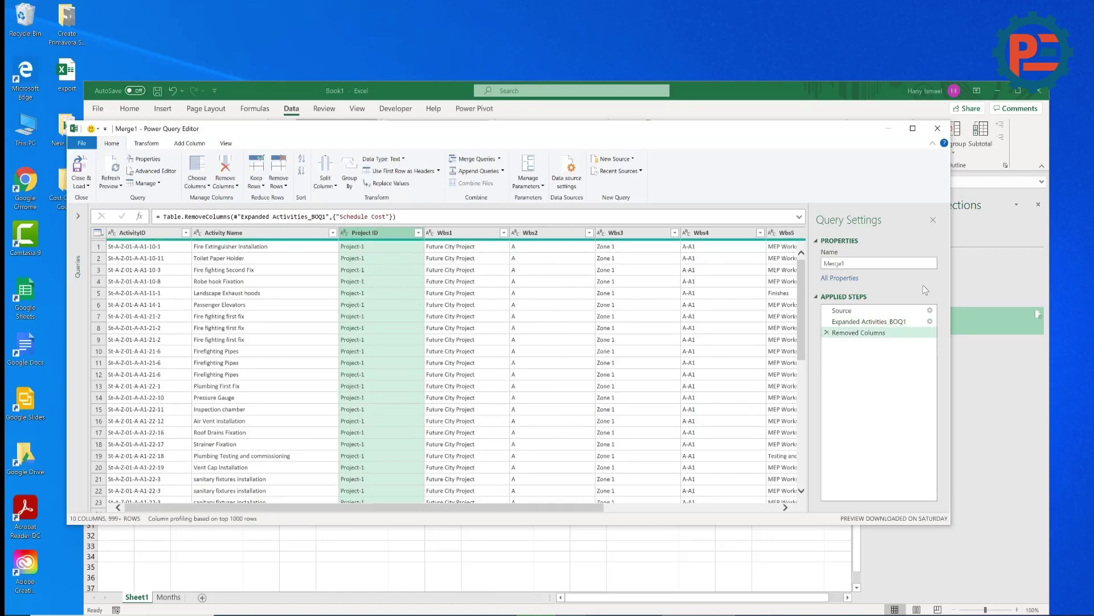
# Rename the query Final_BOQ_Activity and load it connection-only, added to the Data Model.
pyautogui.doubleClick(898, 261)
pyautogui.write('Final_BOQ_Activity')
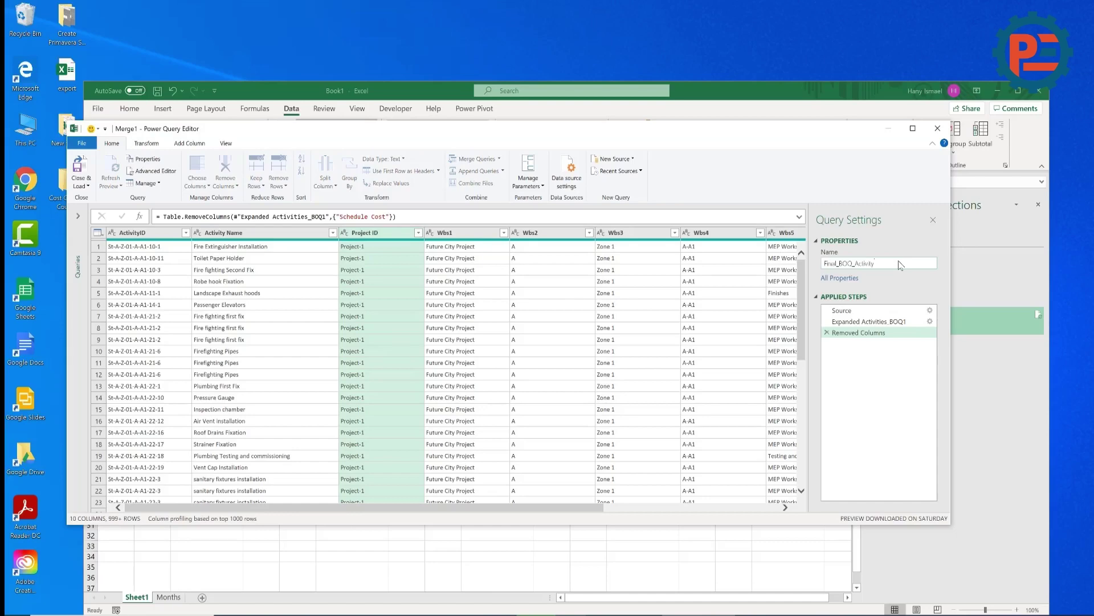
pyautogui.click(82, 187)
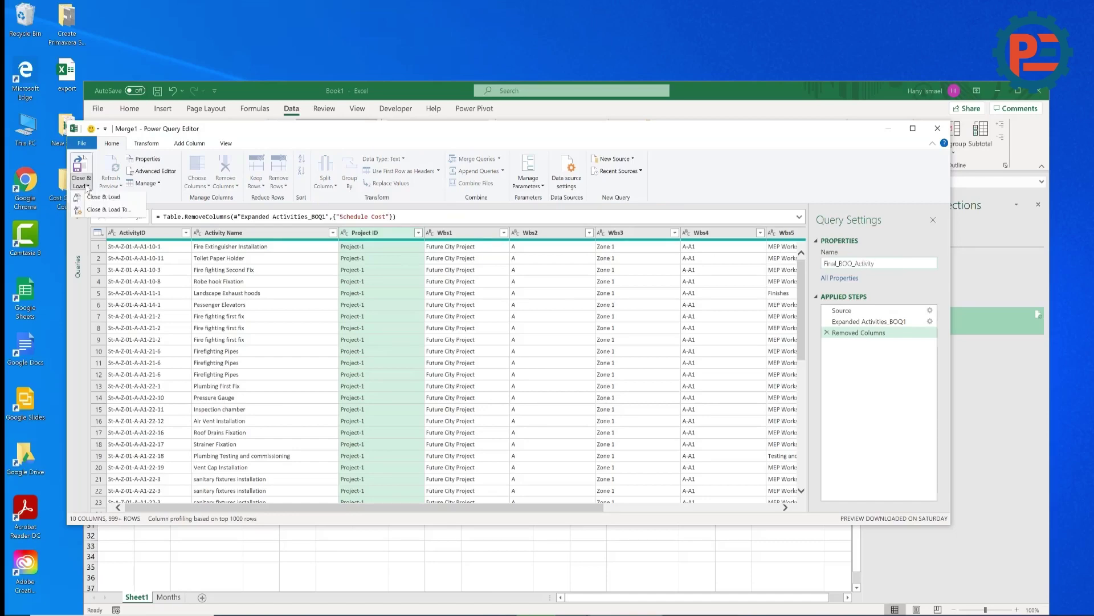
pyautogui.click(118, 210)
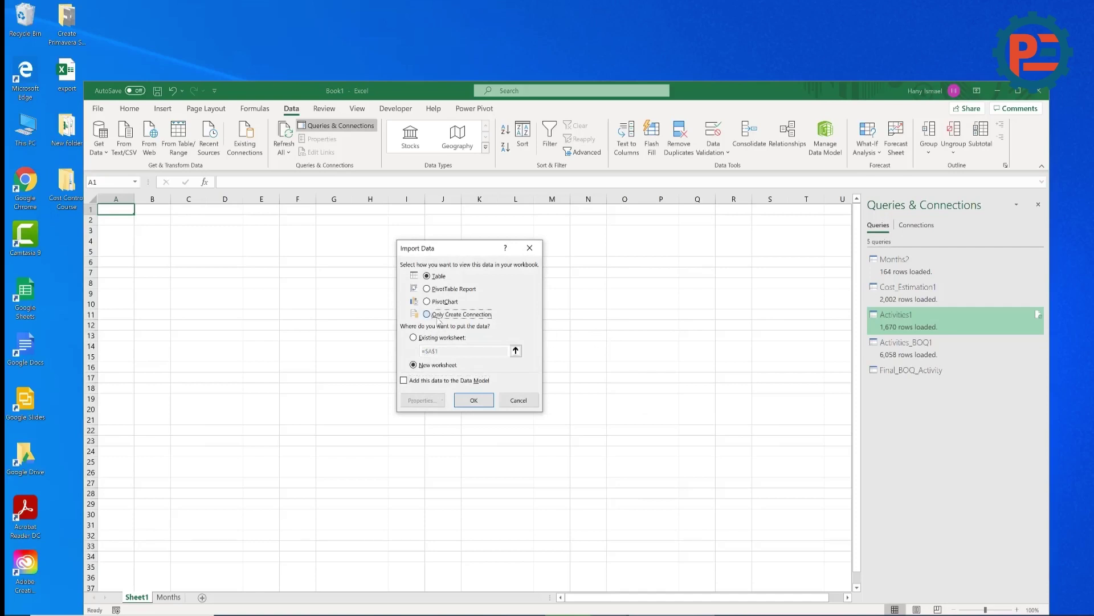
pyautogui.click(437, 315)
pyautogui.click(433, 381)
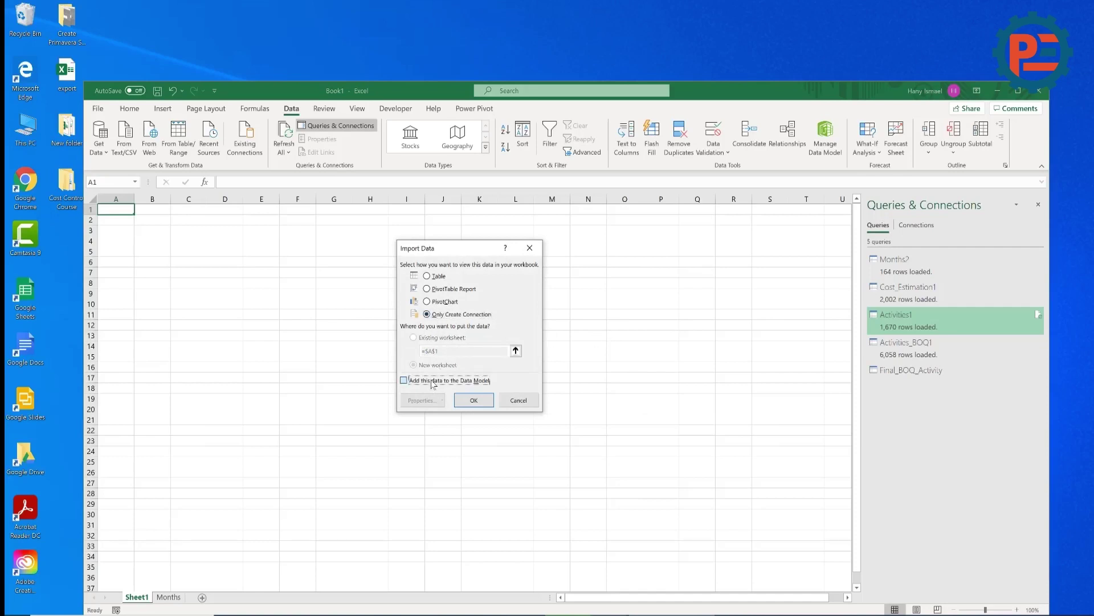
pyautogui.click(480, 406)
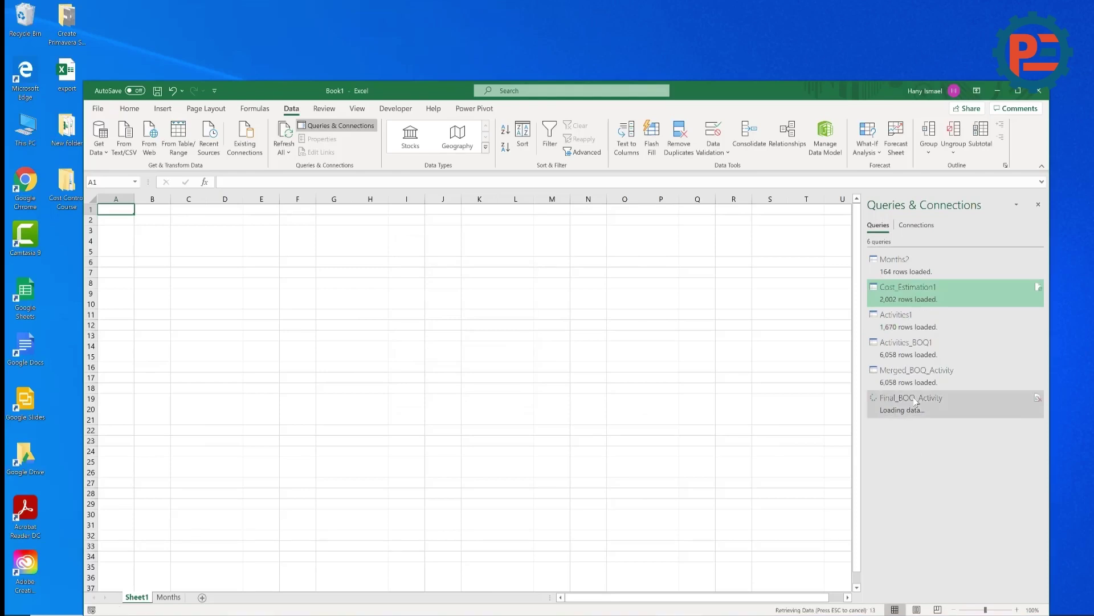
# Select cell A2 on the worksheet as the spot for a new PivotTable.
pyautogui.moveTo(914, 402)
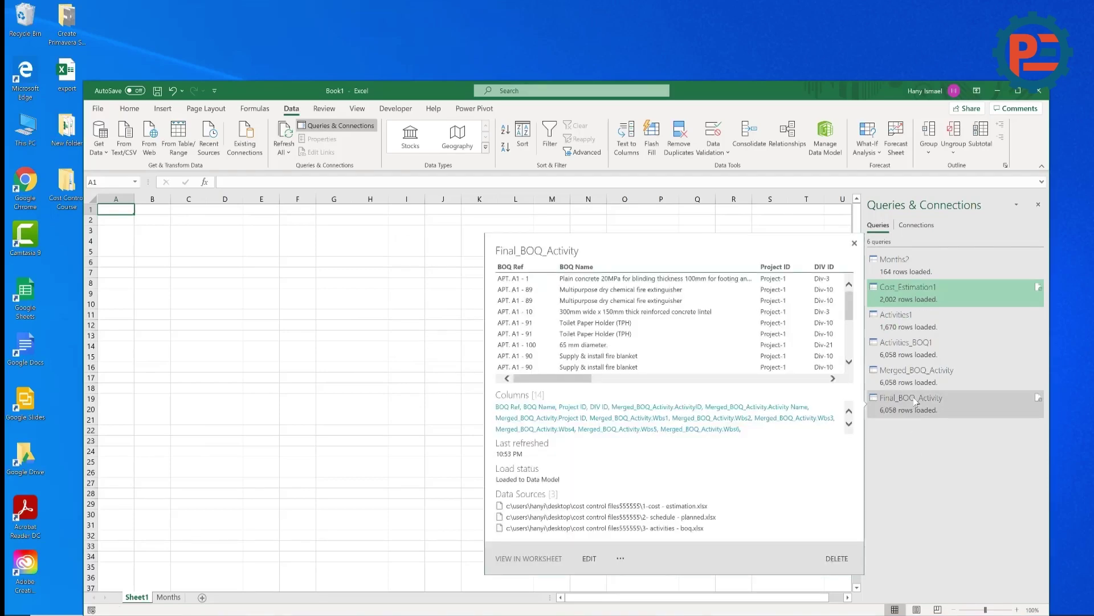
pyautogui.click(126, 220)
pyautogui.click(178, 111)
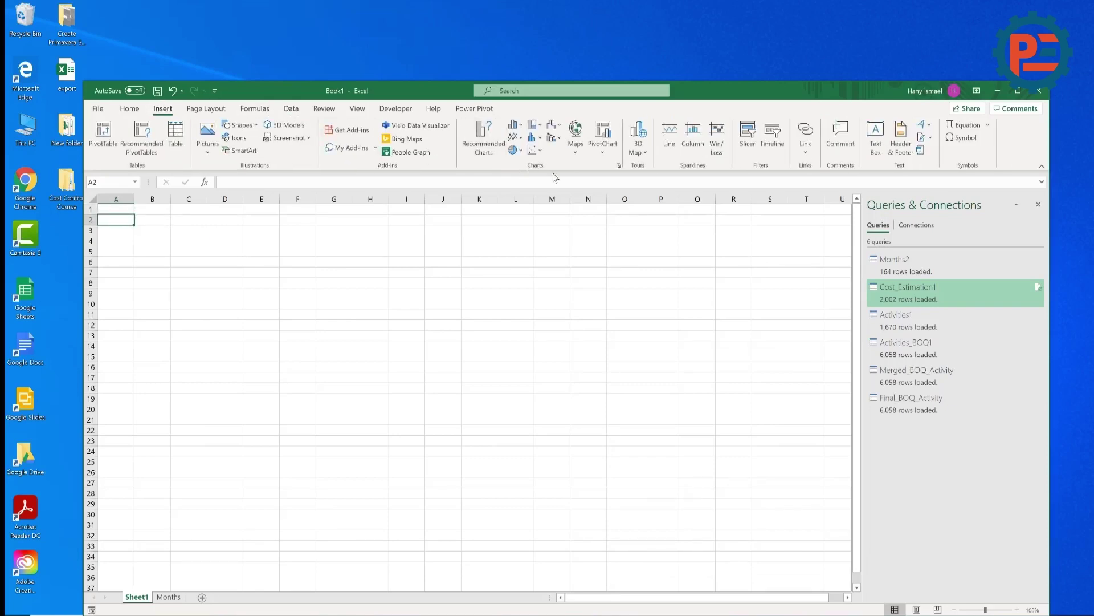
# Create a Data Model PivotTable at A2 with ActivityID, BOQ Ref, DIV ID and Project ID as rows.
pyautogui.click(103, 134)
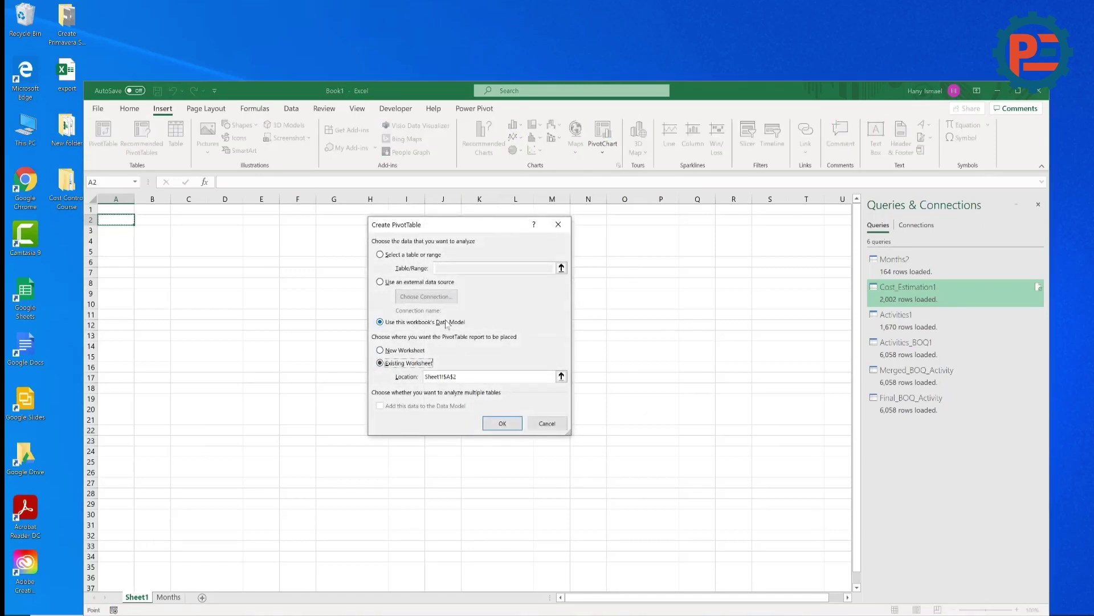
pyautogui.click(501, 425)
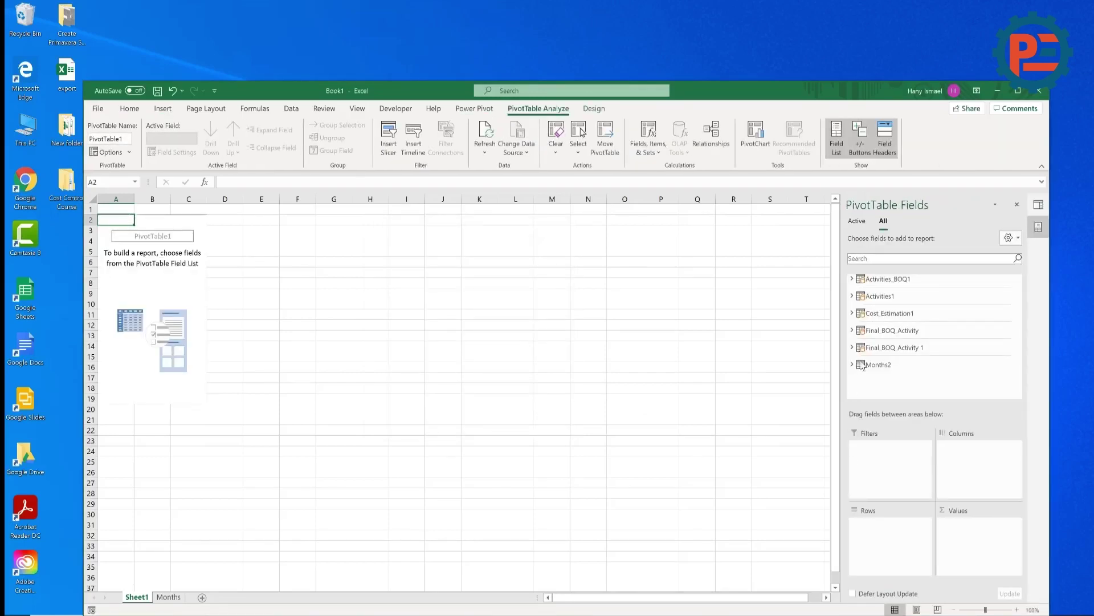
pyautogui.click(862, 348)
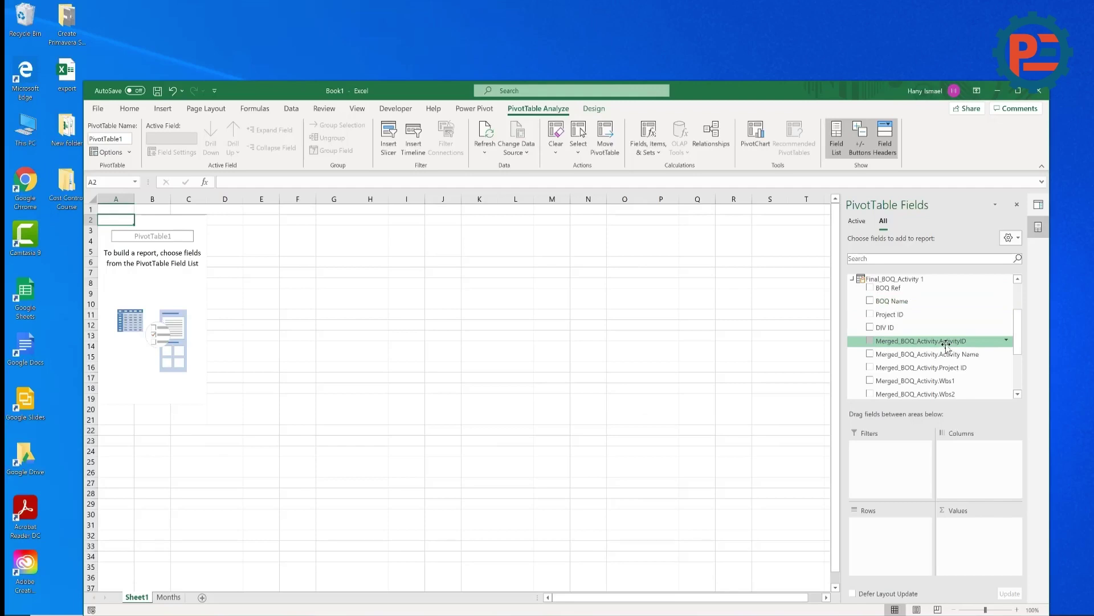
pyautogui.scroll(2, 946, 345)
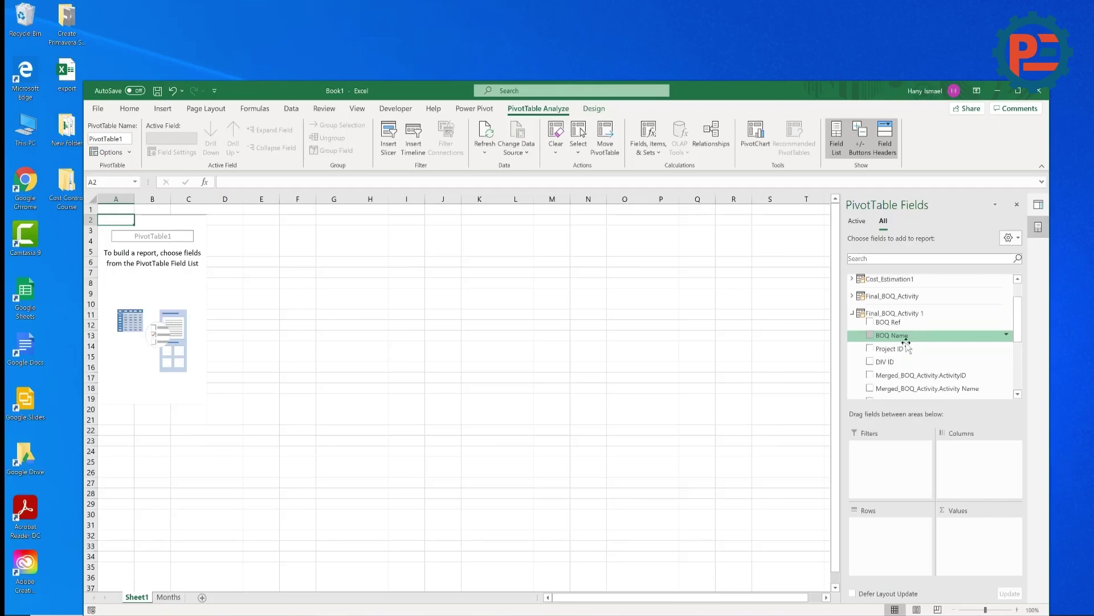
pyautogui.click(871, 376)
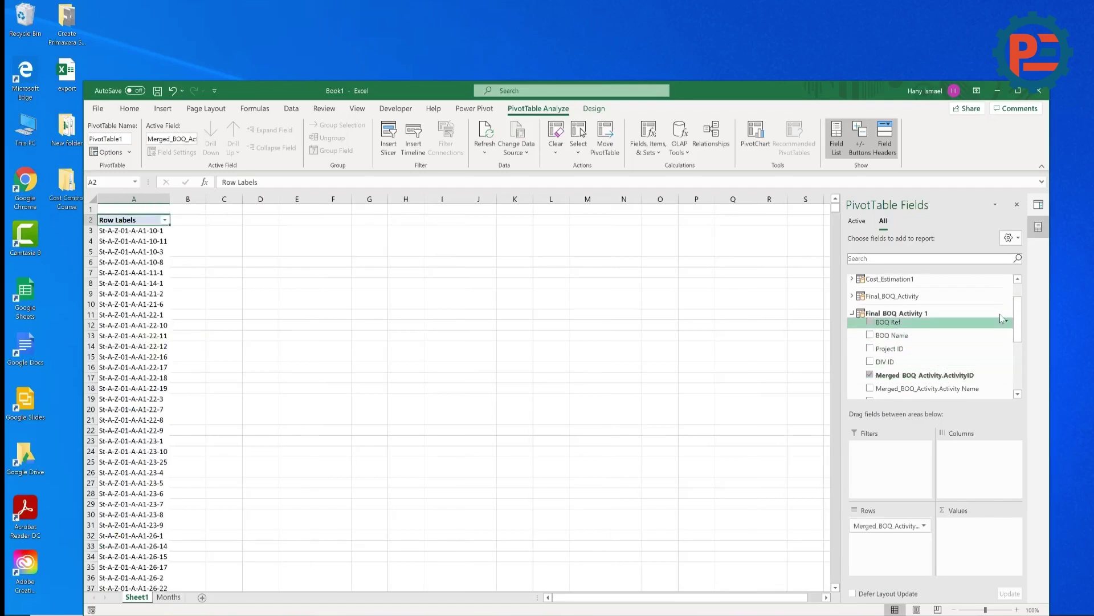
pyautogui.click(870, 323)
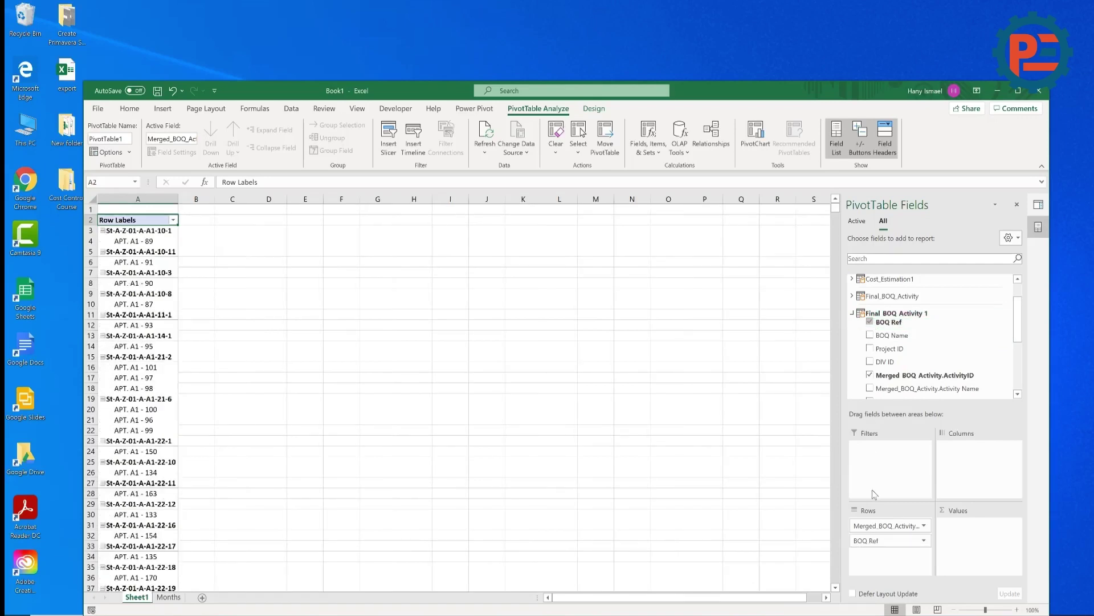
pyautogui.click(871, 362)
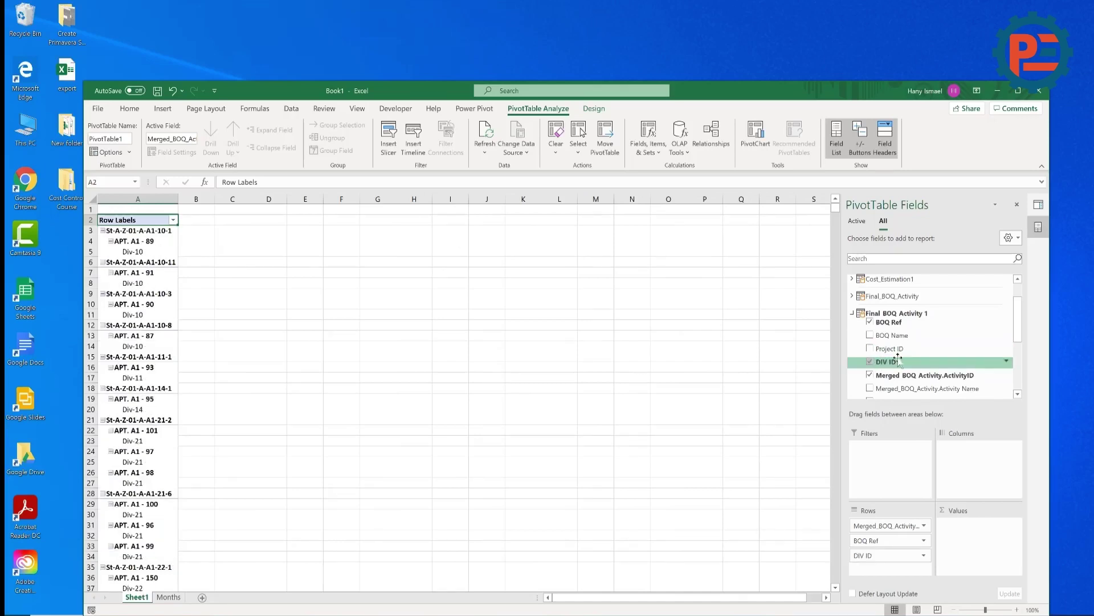
pyautogui.click(871, 349)
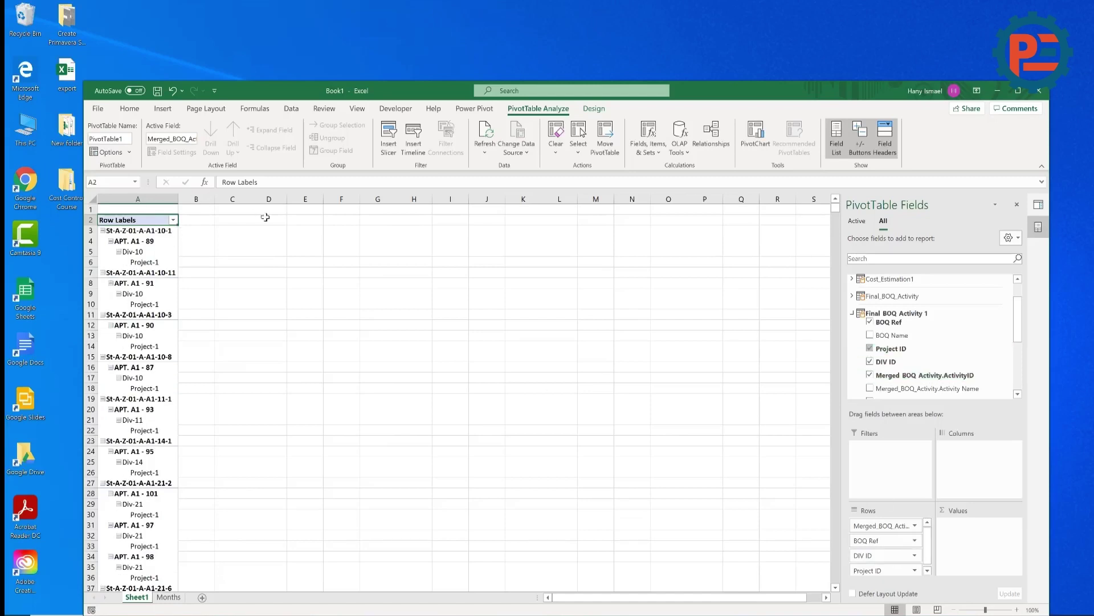
pyautogui.click(914, 526)
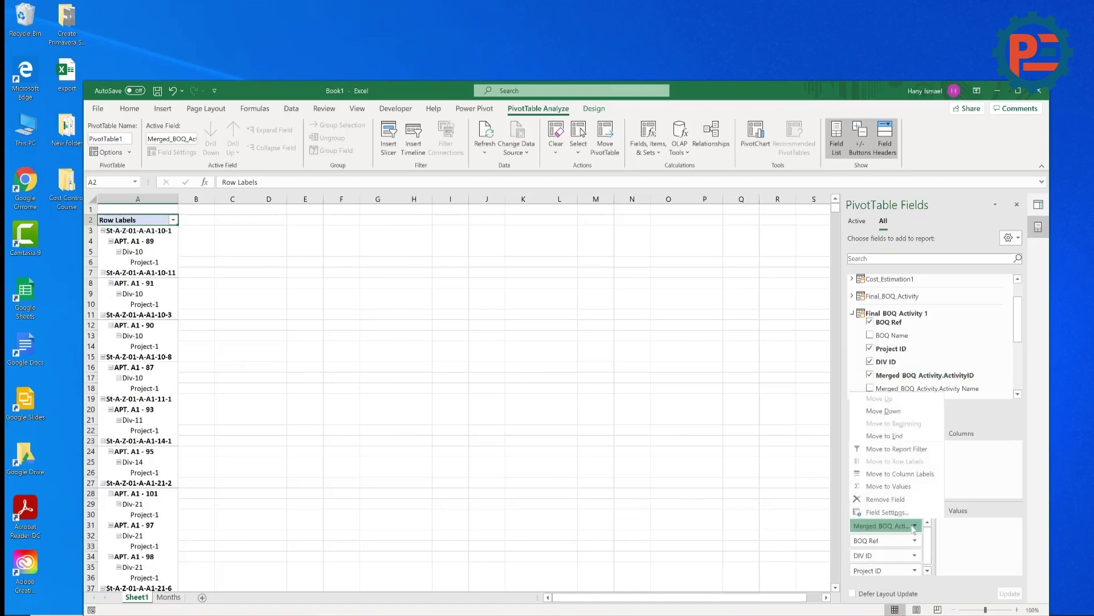
# Set the ActivityID row field to show its labels in tabular form.
pyautogui.click(899, 513)
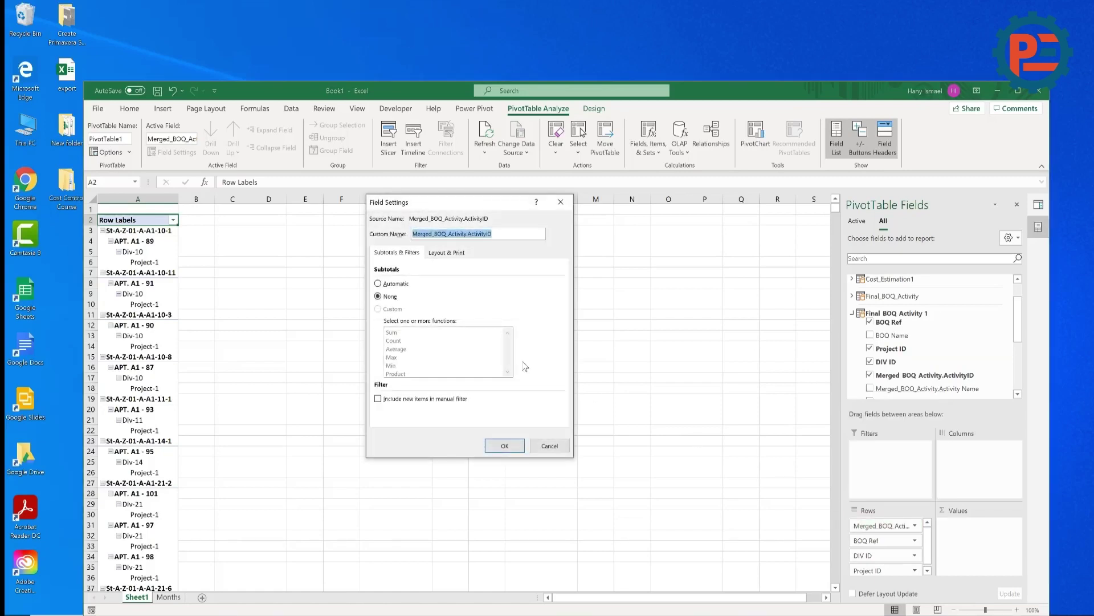
pyautogui.click(451, 254)
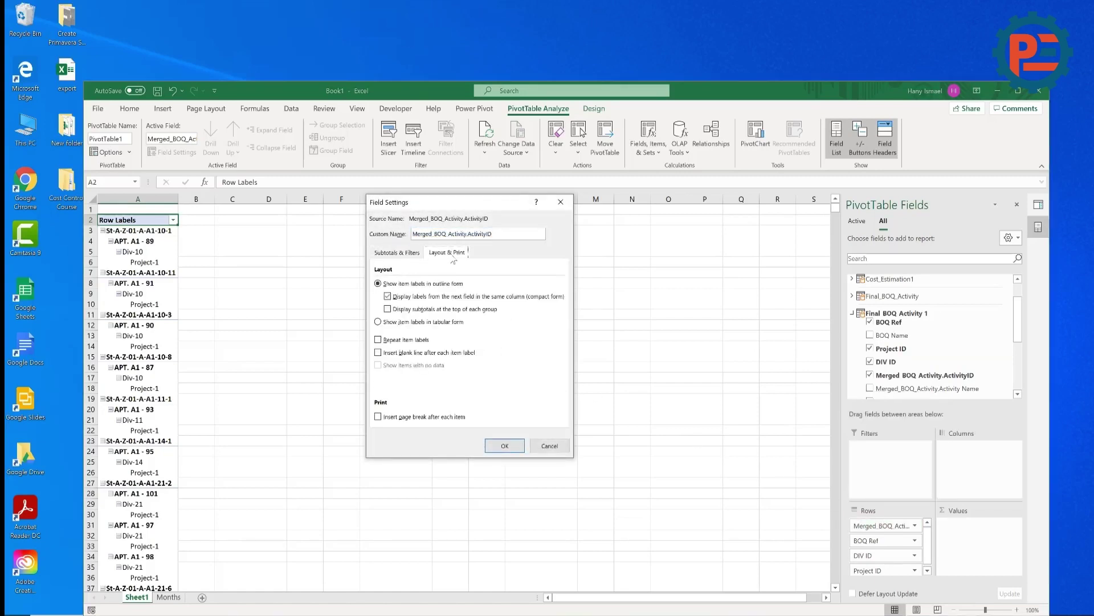
pyautogui.click(406, 323)
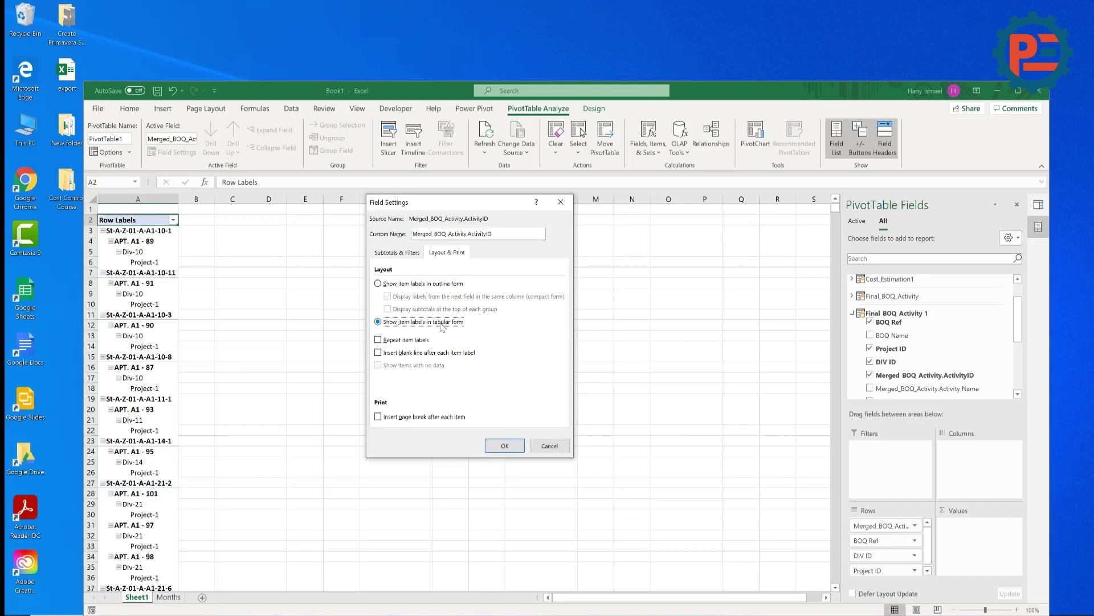
pyautogui.click(504, 446)
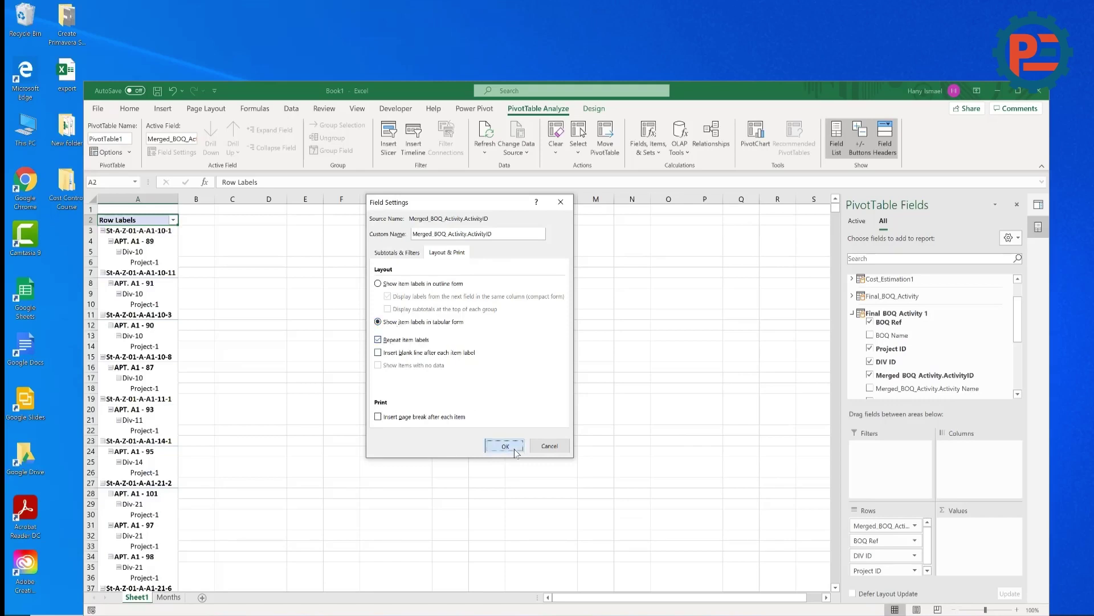
# Show the BOQ Ref field in tabular form with item labels repeated on every row.
pyautogui.click(915, 555)
pyautogui.click(891, 525)
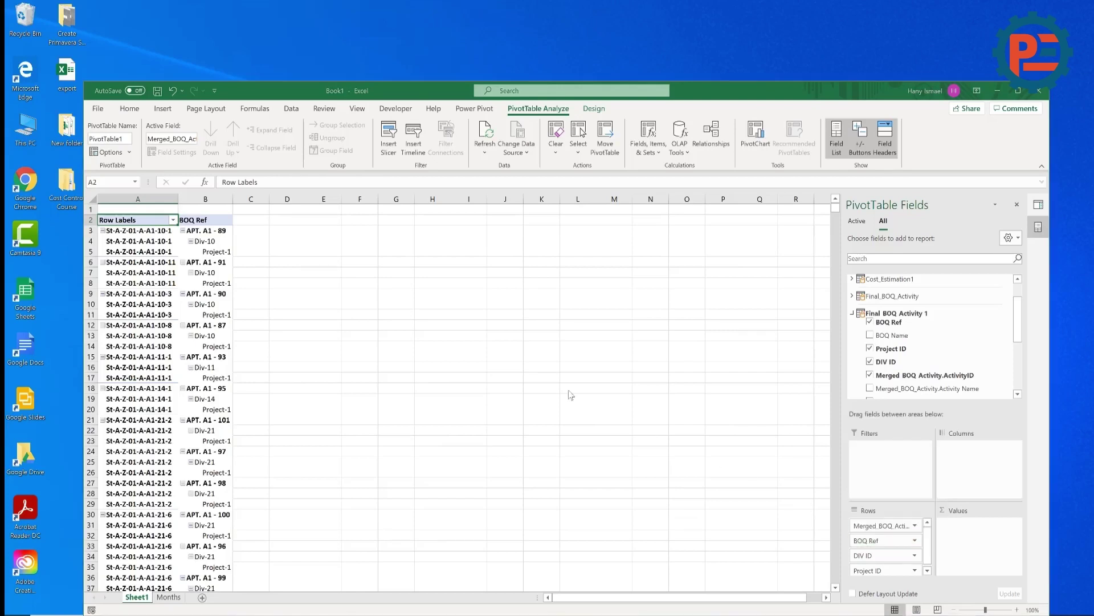
pyautogui.click(453, 254)
pyautogui.click(421, 322)
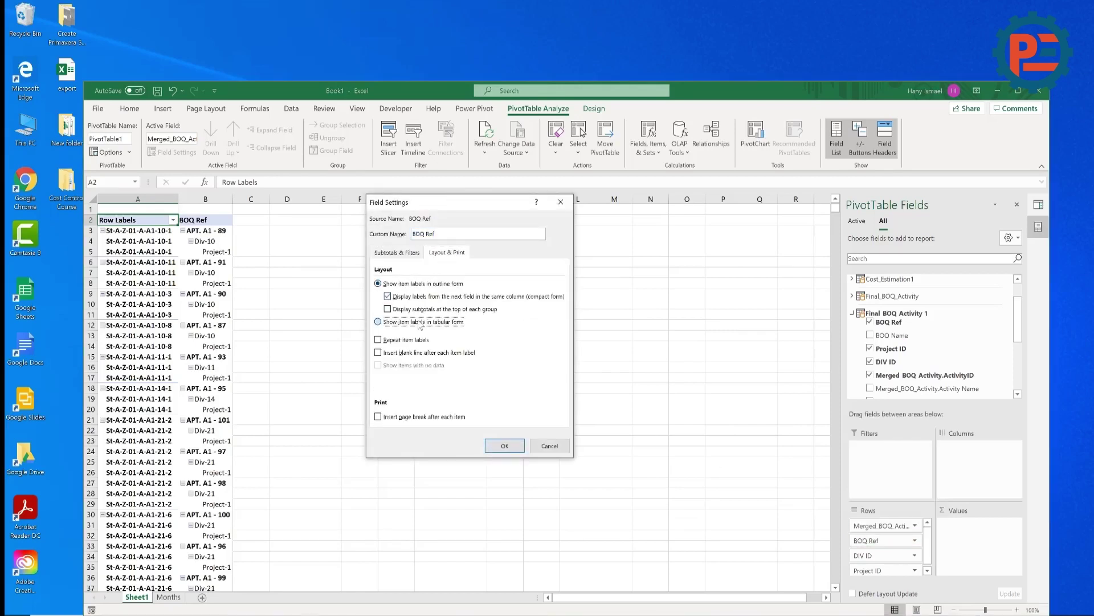
pyautogui.click(414, 340)
pyautogui.click(494, 444)
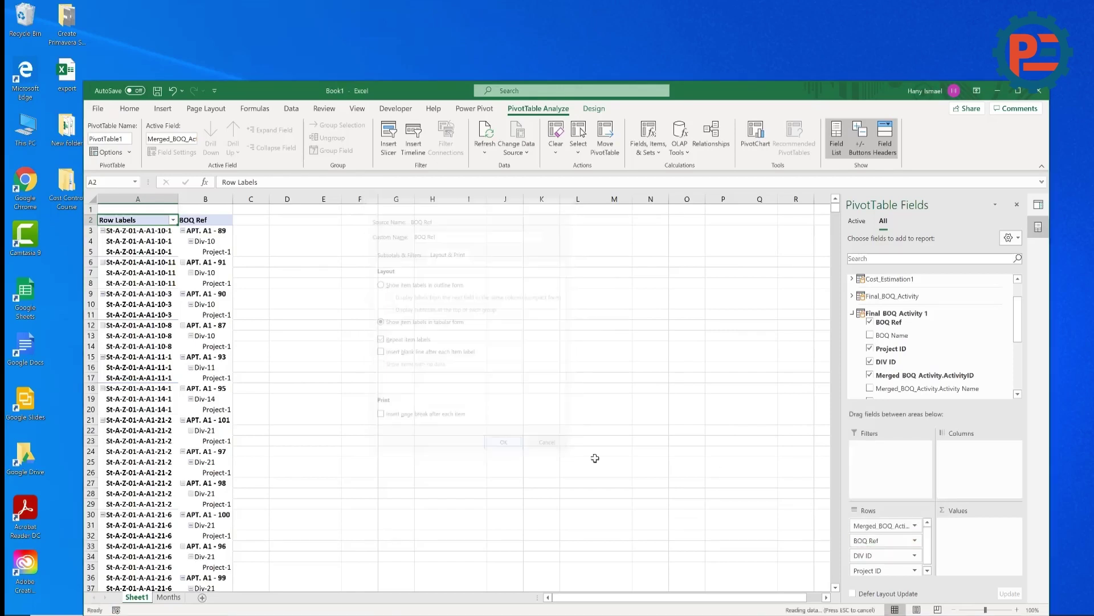
# Switch the DIV ID field's layout to tabular form as well.
pyautogui.click(915, 555)
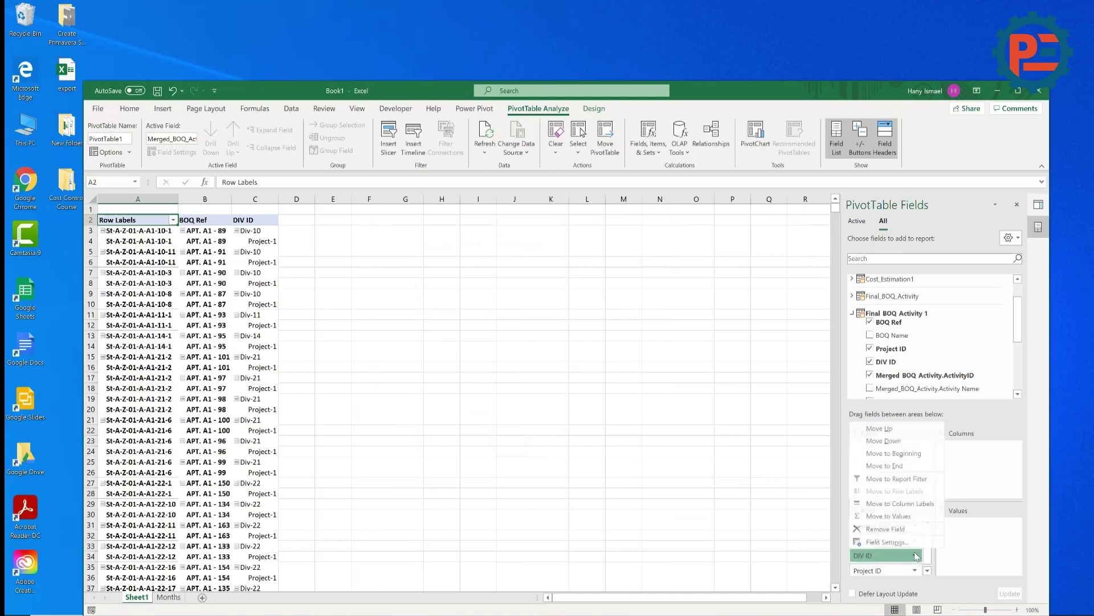
pyautogui.click(881, 541)
pyautogui.click(453, 252)
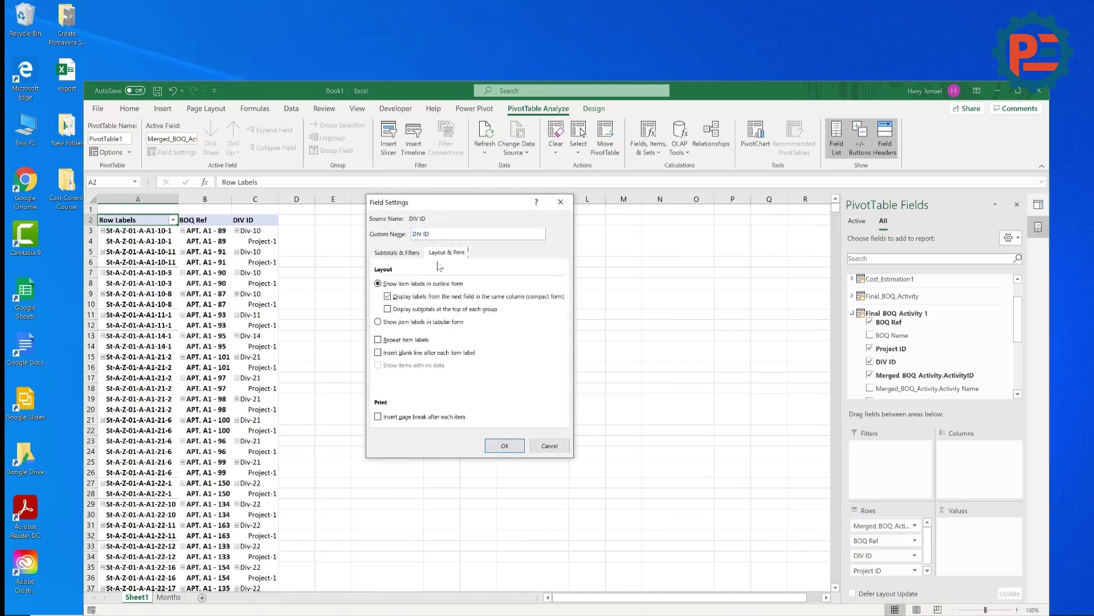
pyautogui.click(411, 323)
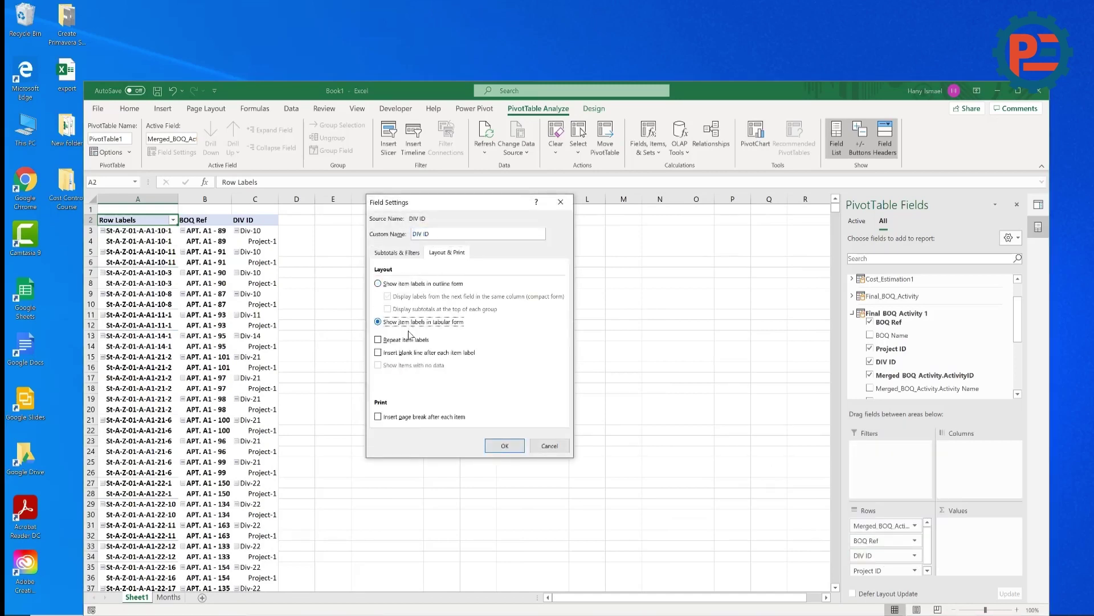
pyautogui.click(504, 447)
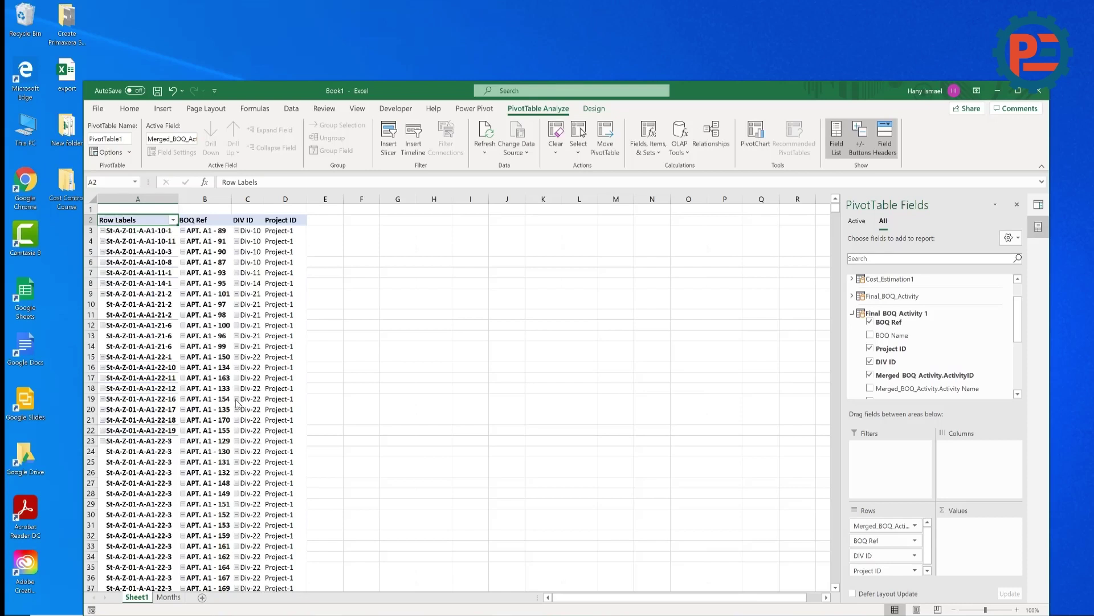
# Insert pivot slicers for Wbs1 through Wbs6, Activity Name and BOQ Name.
pyautogui.click(148, 243)
pyautogui.click(162, 108)
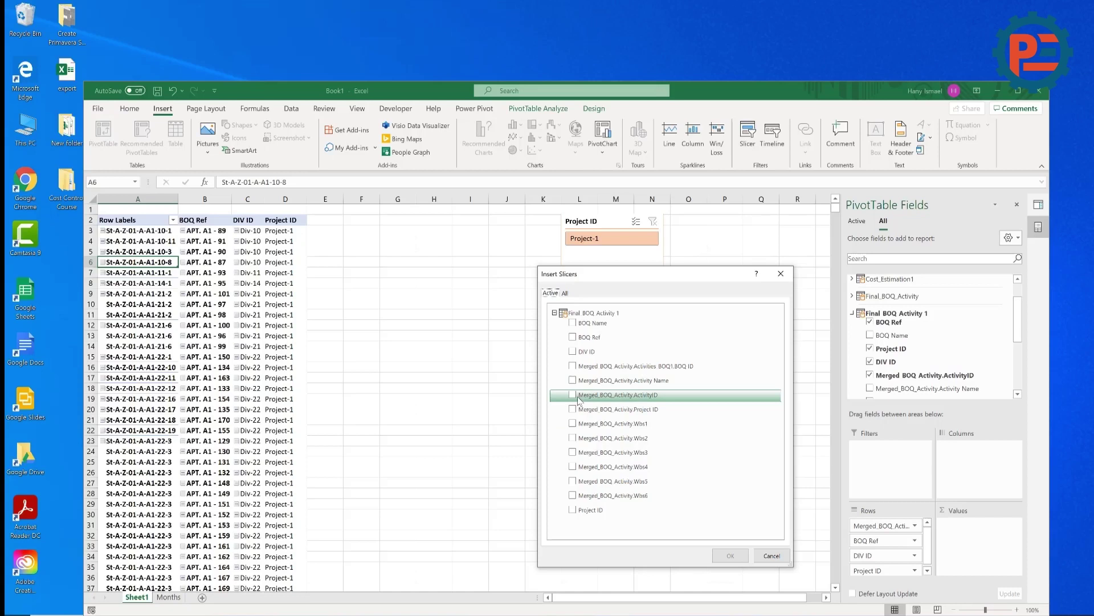
pyautogui.click(573, 424)
pyautogui.click(573, 438)
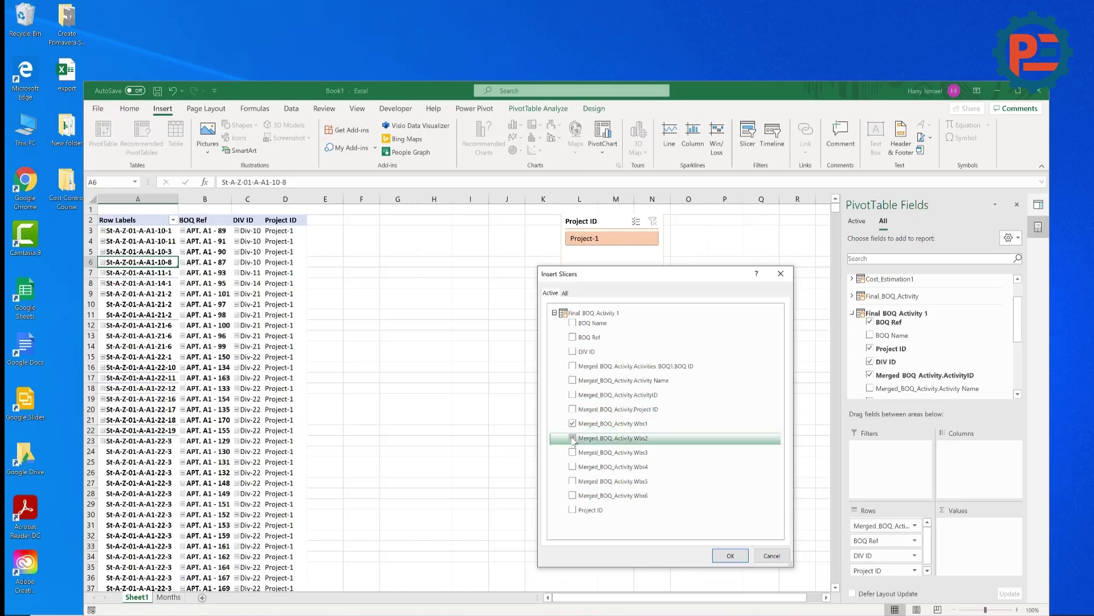
pyautogui.click(573, 452)
pyautogui.click(573, 466)
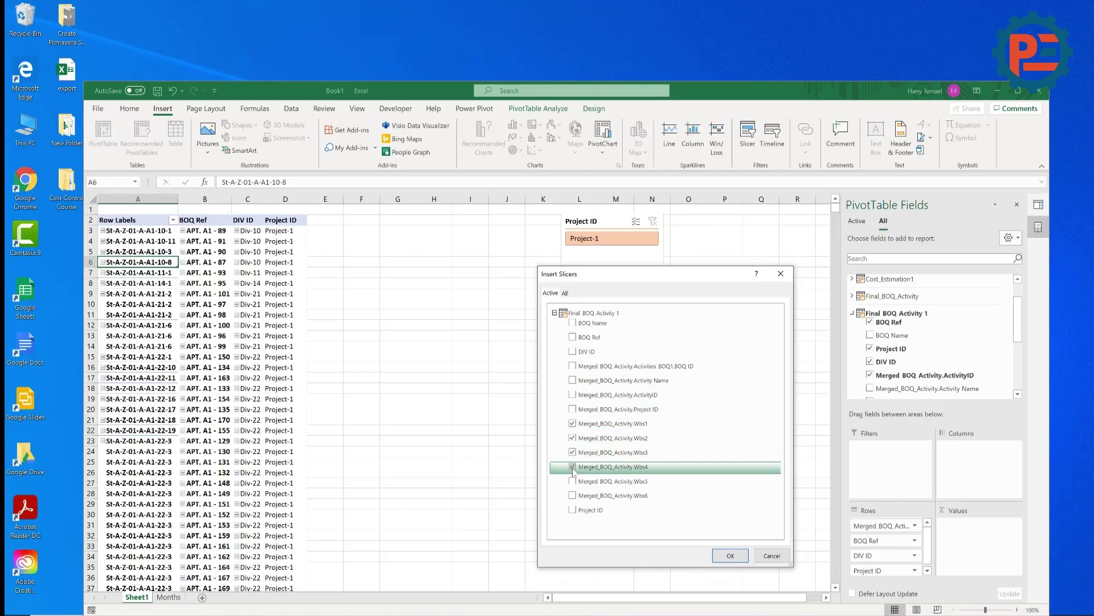
pyautogui.click(574, 481)
pyautogui.click(573, 495)
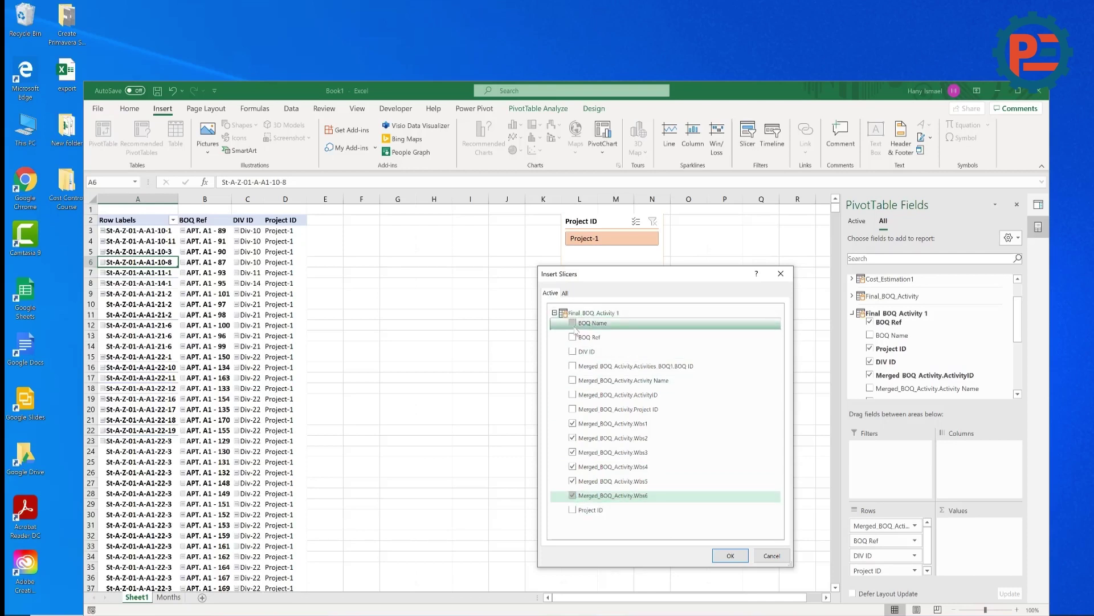
pyautogui.click(573, 380)
pyautogui.click(731, 556)
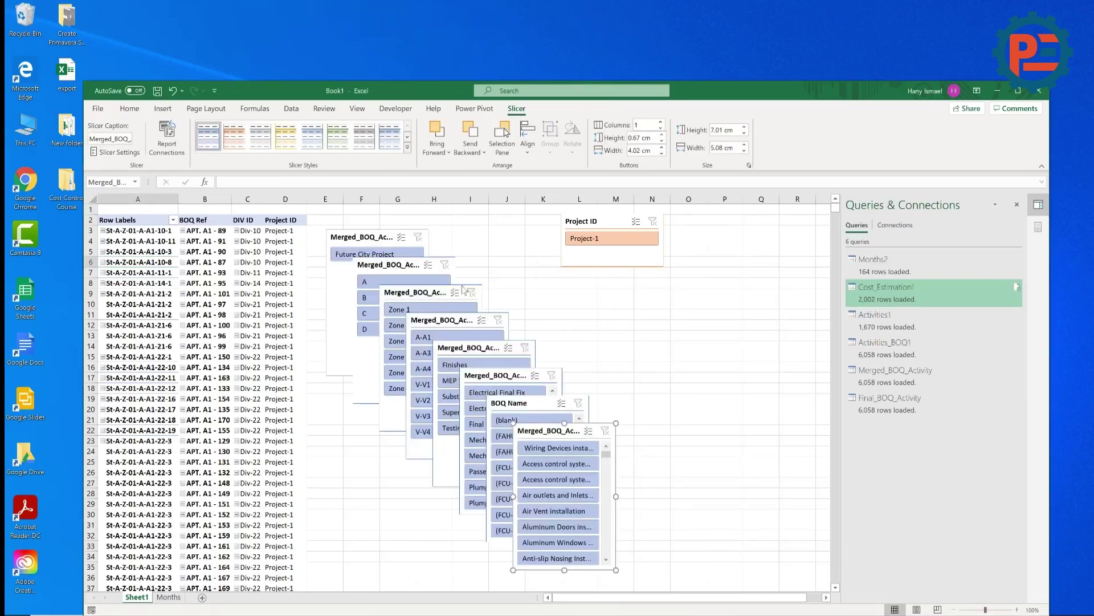
# Move the Future City Project and A/B/C/D slicers to column L, shorten them, and style them orange.
pyautogui.click(367, 234)
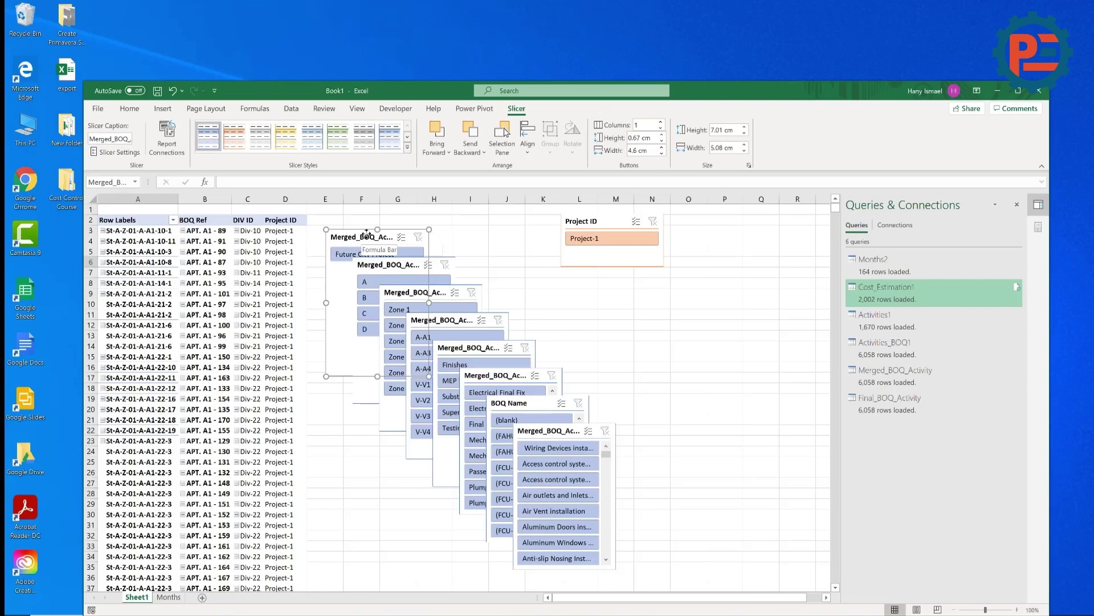
pyautogui.click(601, 222)
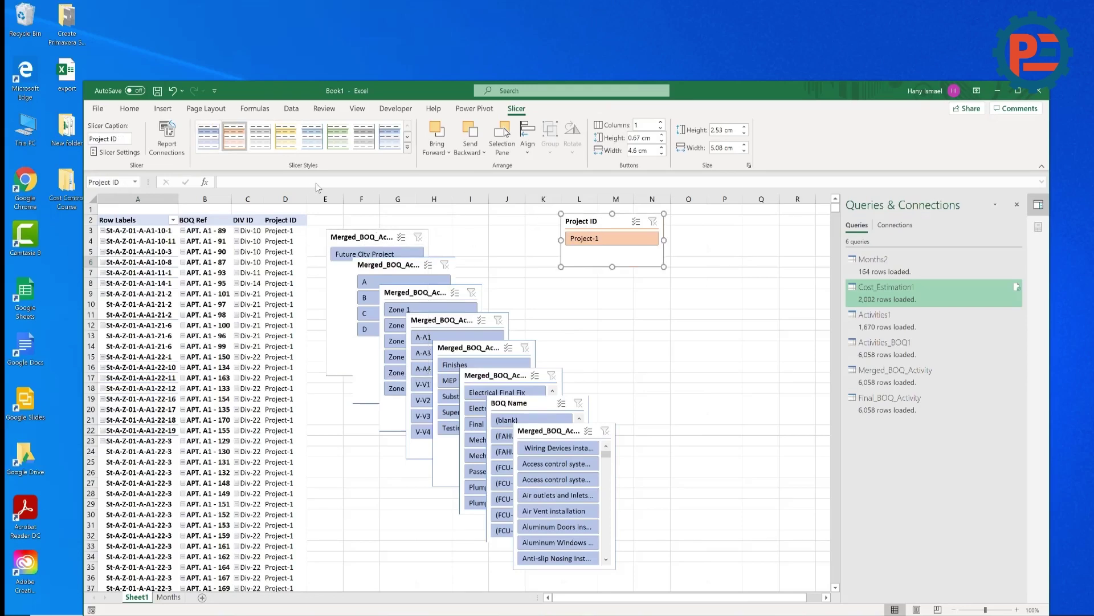
pyautogui.press('Escape')
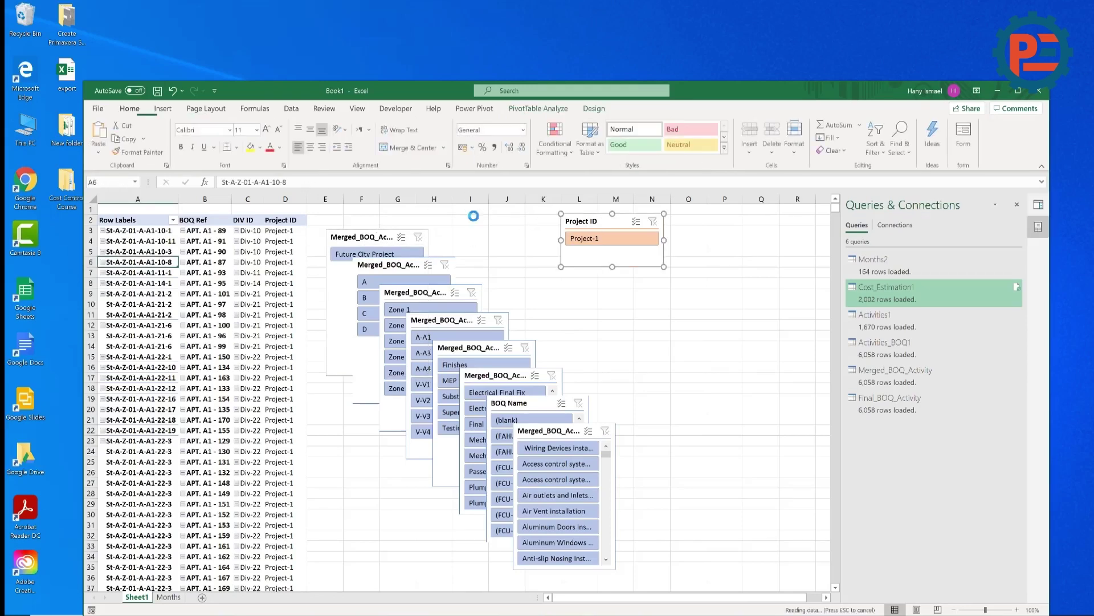
pyautogui.moveTo(383, 232); pyautogui.dragTo(609, 216)
pyautogui.click(232, 145)
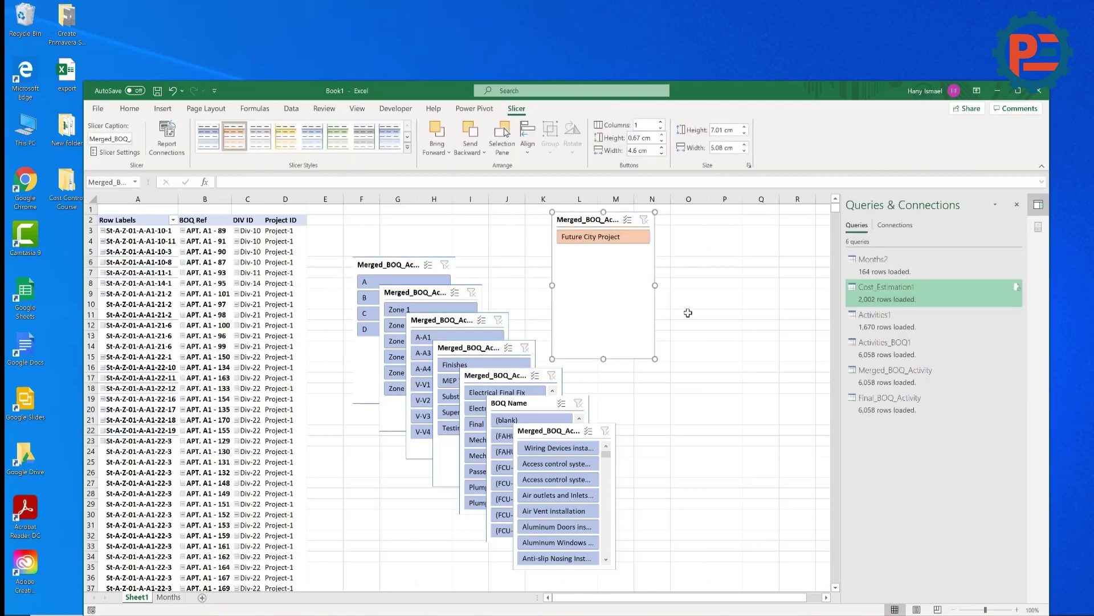
pyautogui.moveTo(617, 272); pyautogui.dragTo(616, 264)
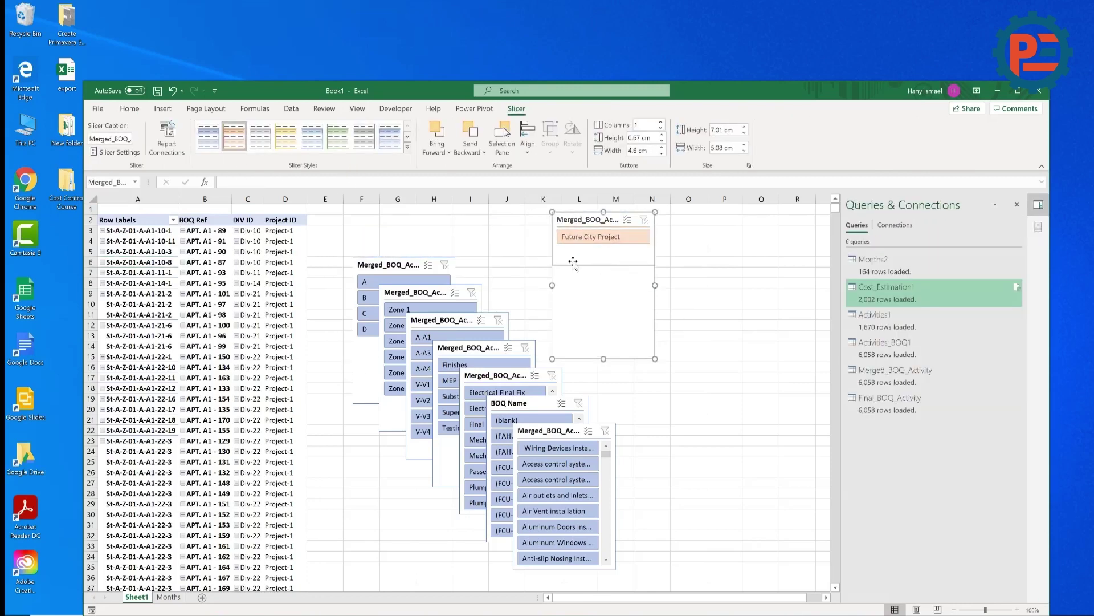
pyautogui.moveTo(370, 264); pyautogui.dragTo(569, 281)
pyautogui.moveTo(657, 418); pyautogui.dragTo(658, 380)
pyautogui.click(234, 137)
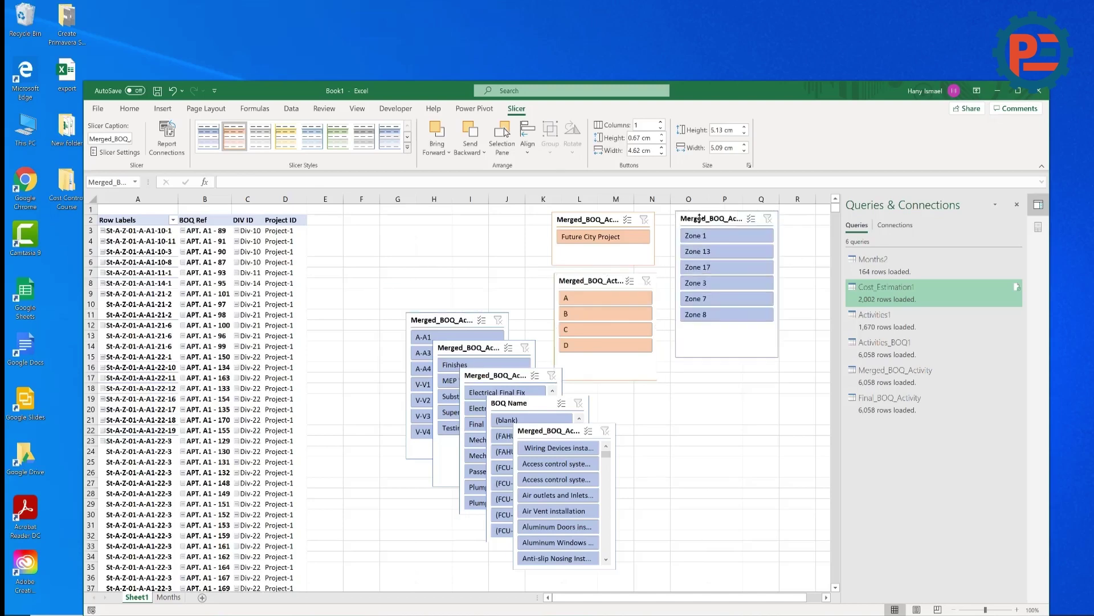
# Place the Zone, Finishes and Electrical Final Fix slicers in the right-hand columns with the orange style.
pyautogui.click(234, 136)
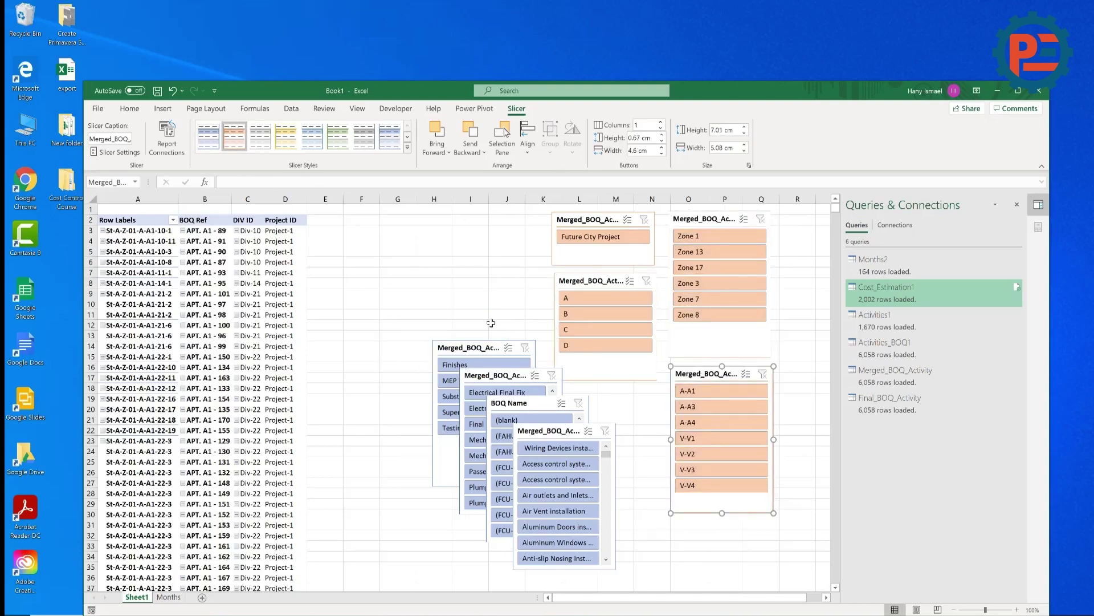
pyautogui.moveTo(467, 347); pyautogui.dragTo(593, 395)
pyautogui.click(233, 137)
pyautogui.moveTo(490, 375); pyautogui.dragTo(700, 526)
pyautogui.click(234, 136)
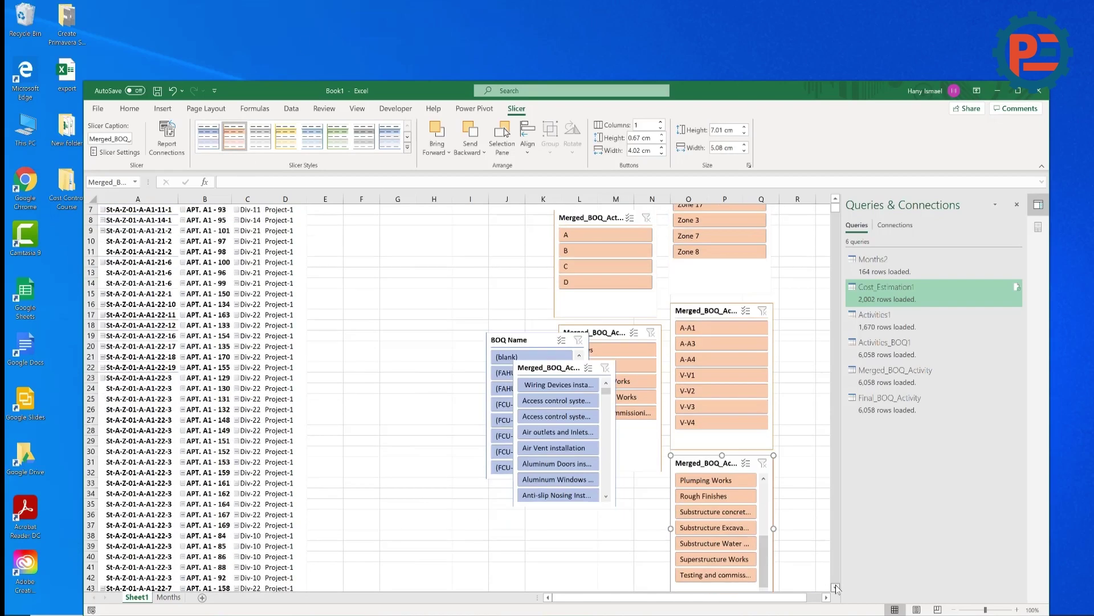
pyautogui.scroll(-4, 399, 342)
pyautogui.moveTo(509, 294); pyautogui.dragTo(808, 256)
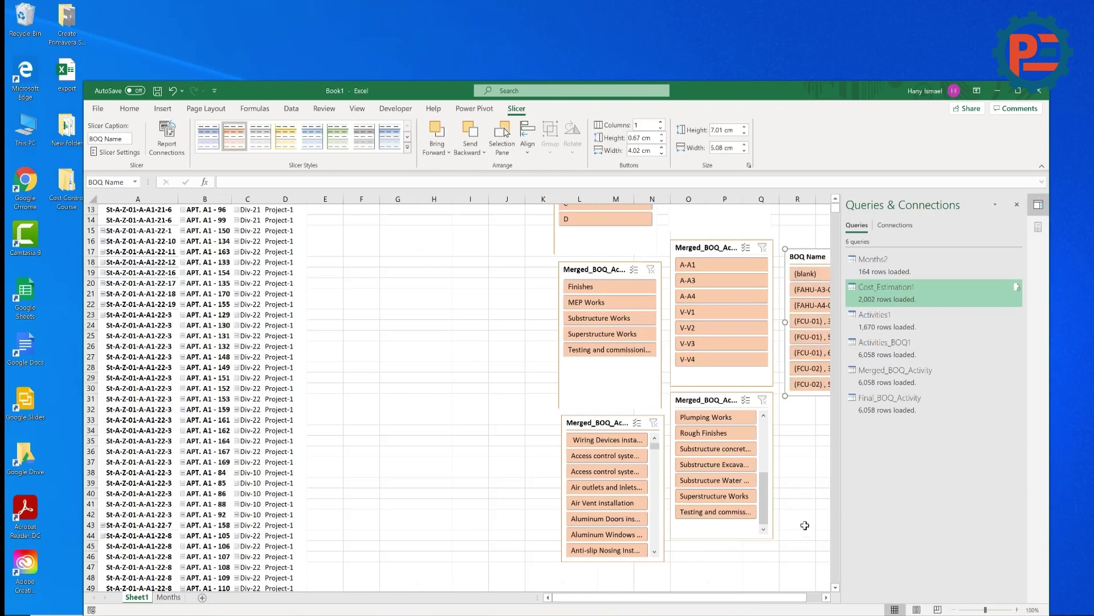
pyautogui.scroll(4, 838, 203)
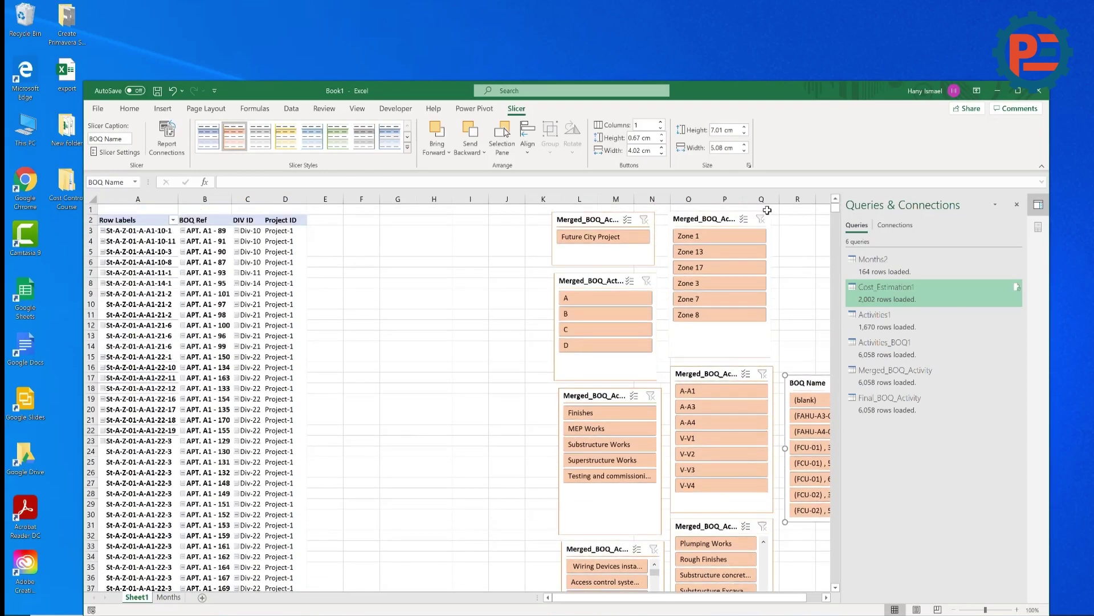
# Filter to Zone 3 and set the A/B/C/D slicer to hide items with no data.
pyautogui.click(711, 280)
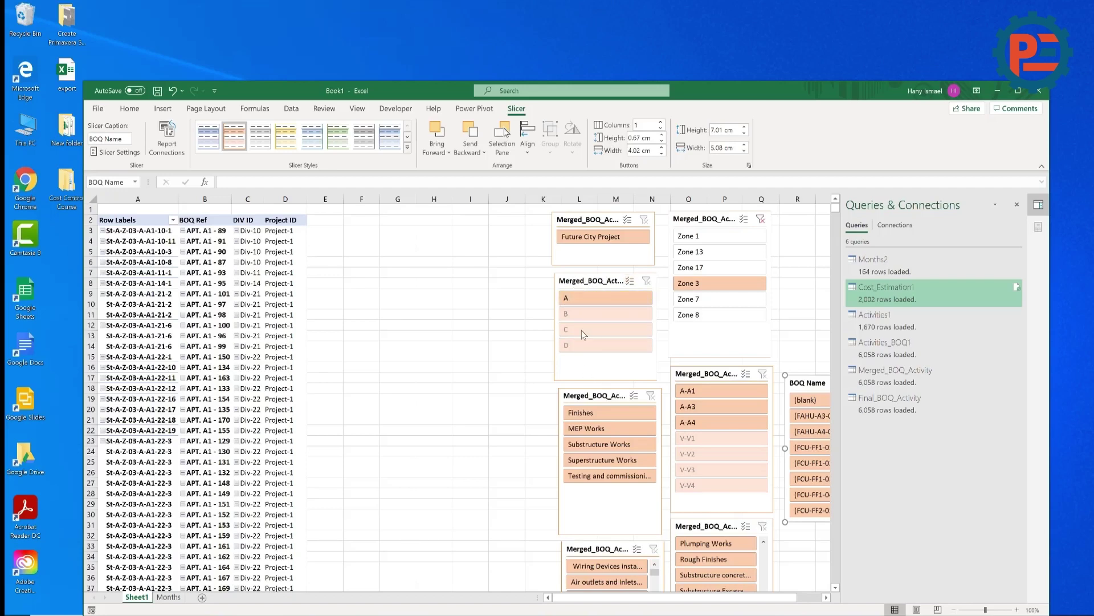
pyautogui.rightClick(573, 280)
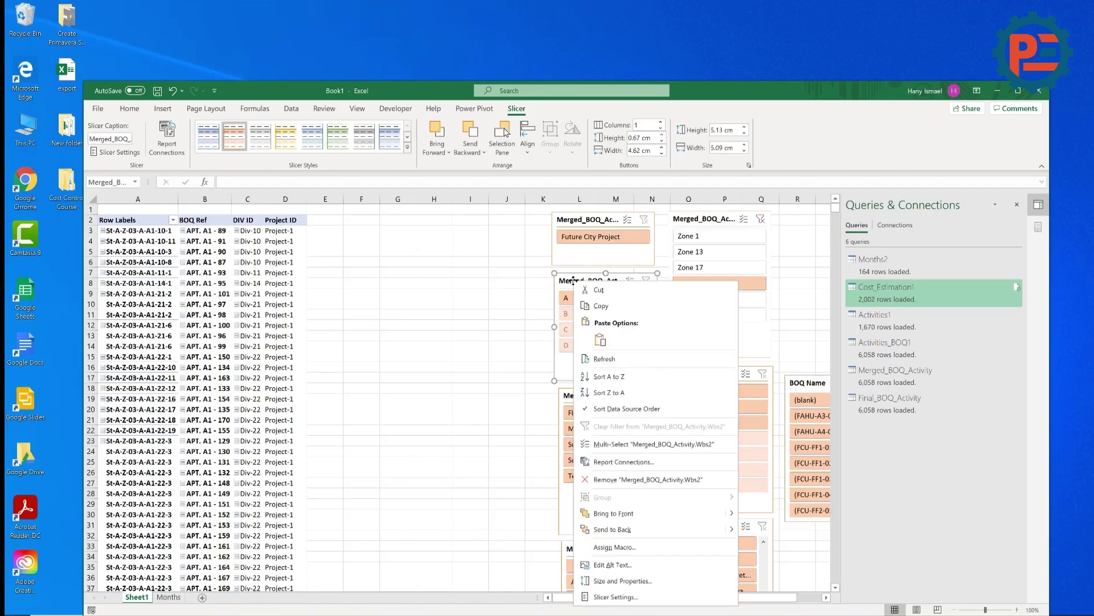
pyautogui.click(627, 596)
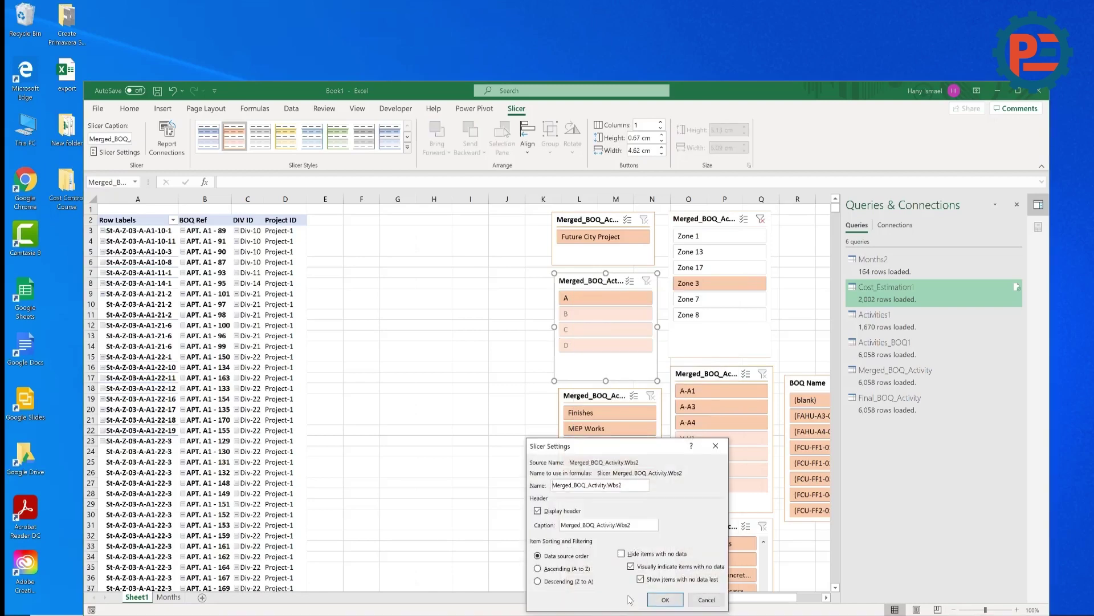
pyautogui.click(647, 556)
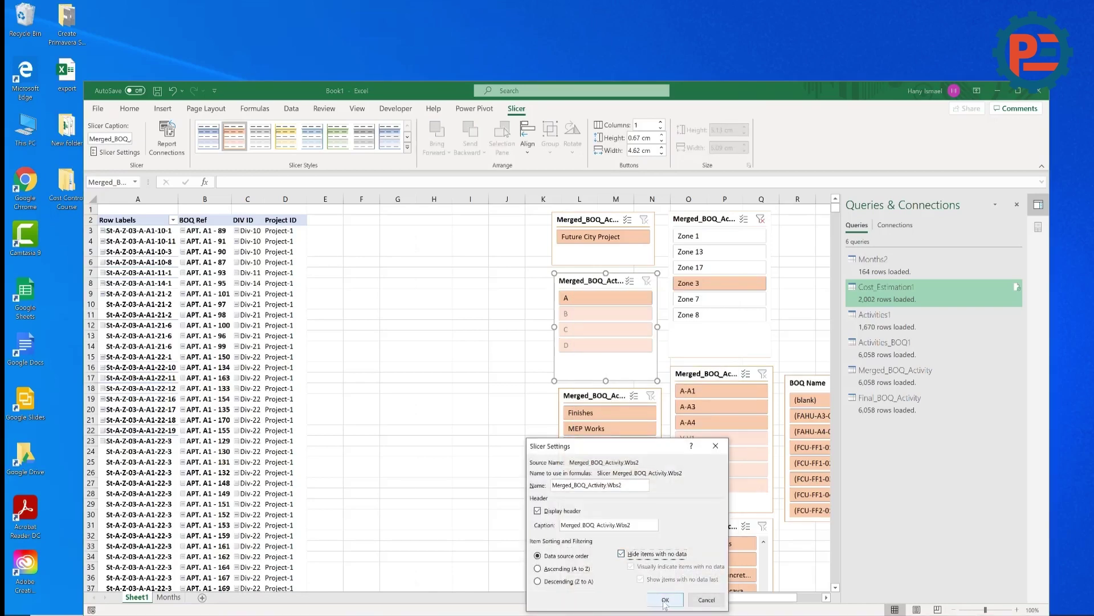
pyautogui.click(665, 601)
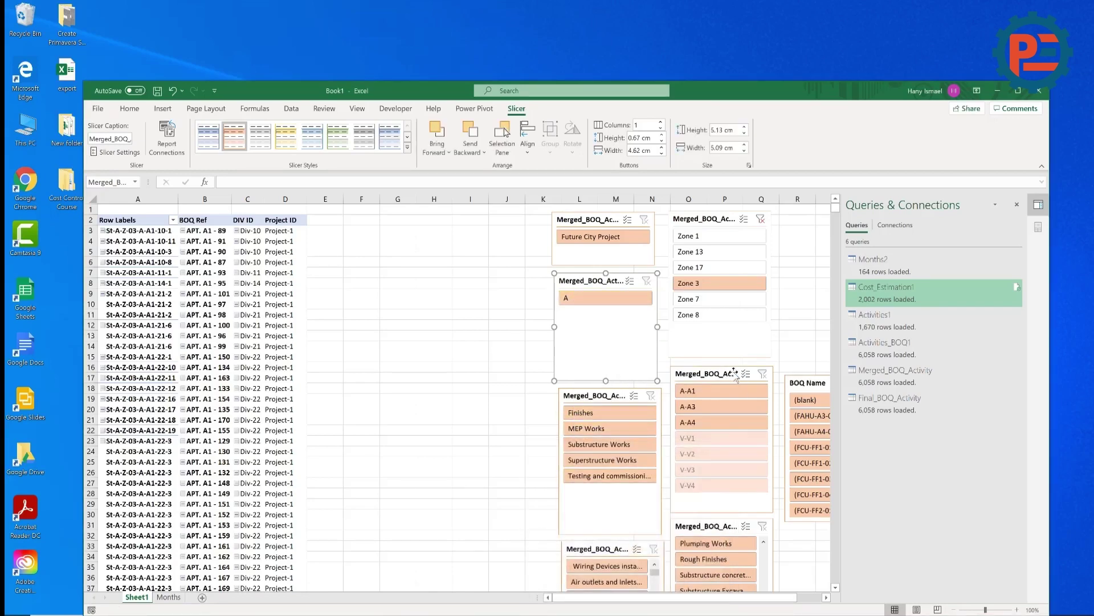
# Set the A-A1 slicer to hide items with no data as well.
pyautogui.click(708, 375)
pyautogui.rightClick(708, 375)
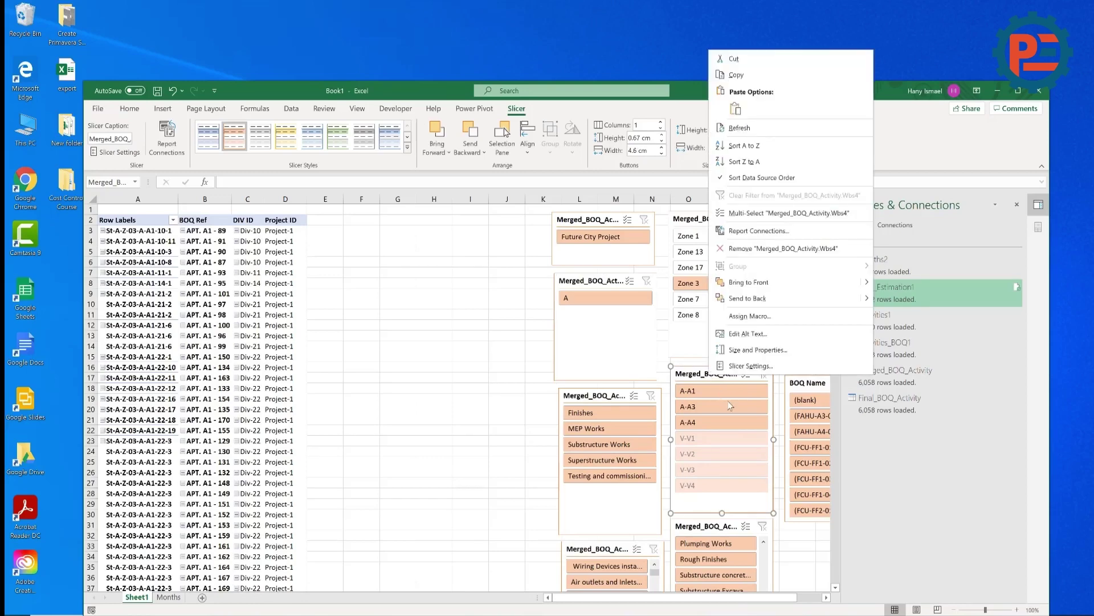
pyautogui.click(750, 366)
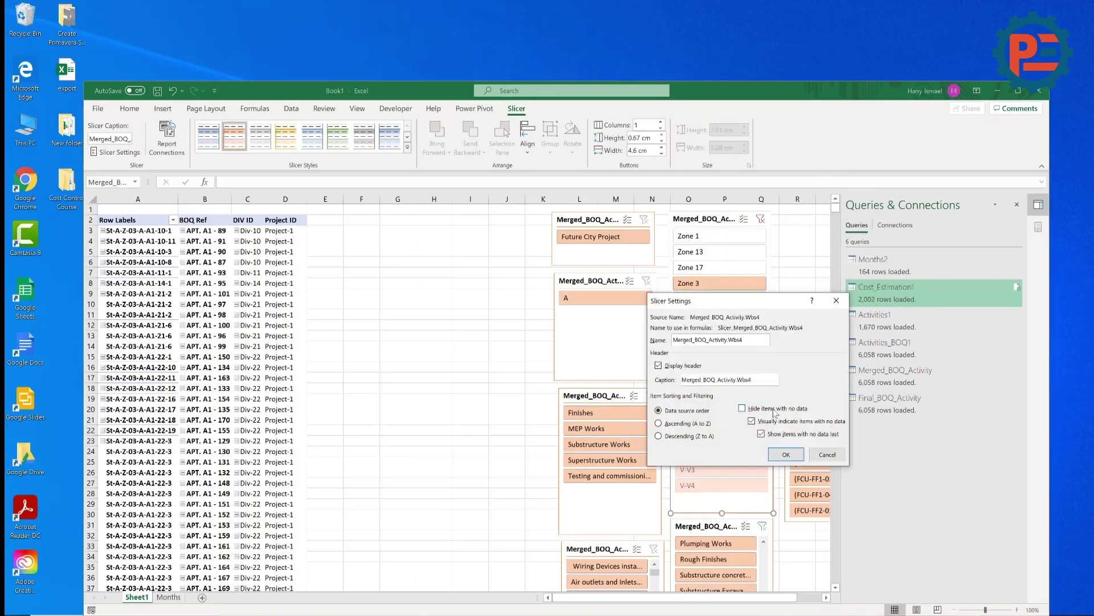
pyautogui.click(774, 410)
pyautogui.click(786, 454)
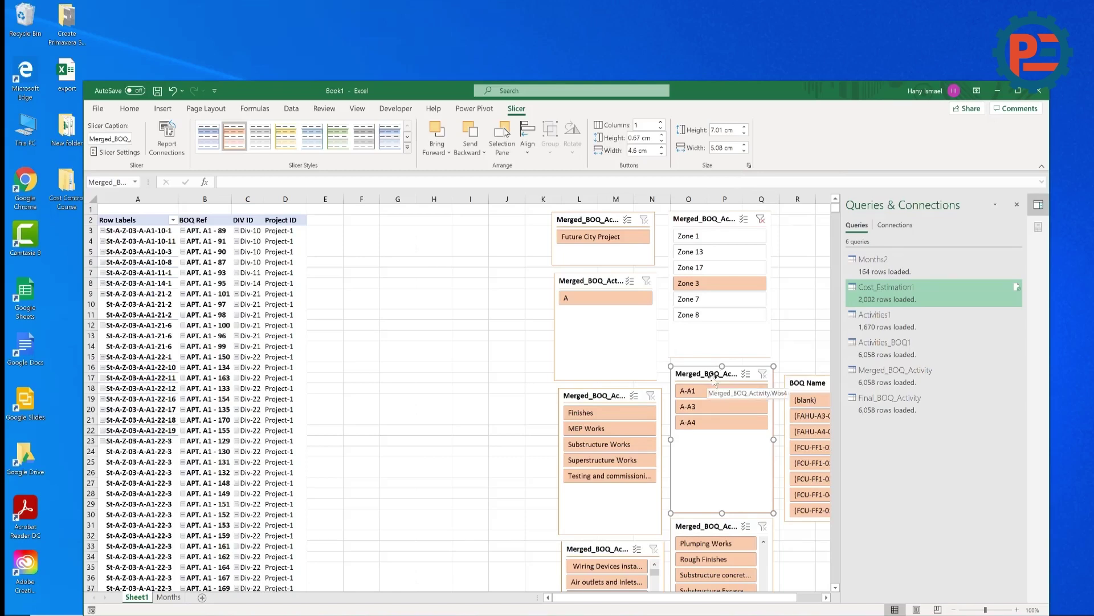
# Enter the Date header in E2 followed by the Actual Materials and Actual Labor Costs headers.
pyautogui.click(331, 222)
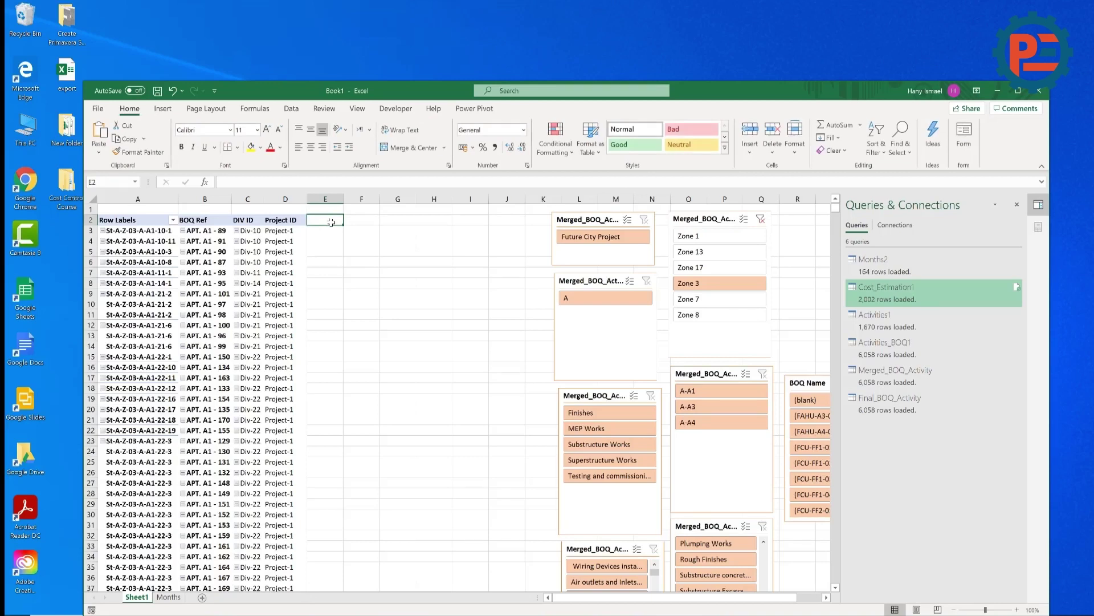
pyautogui.write('Da')
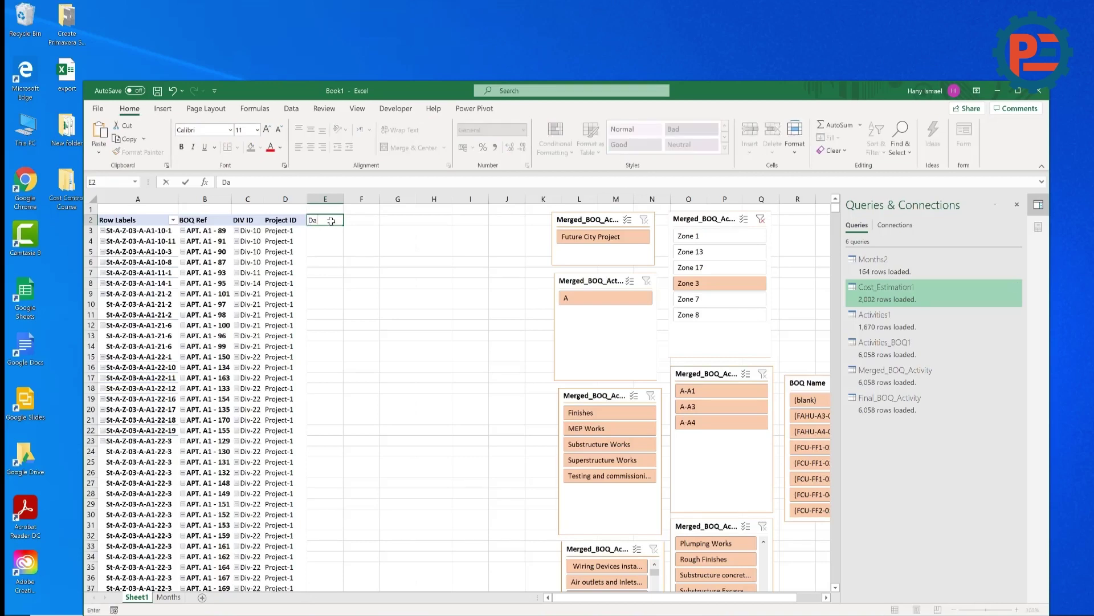
pyautogui.write('te')
pyautogui.click(349, 220)
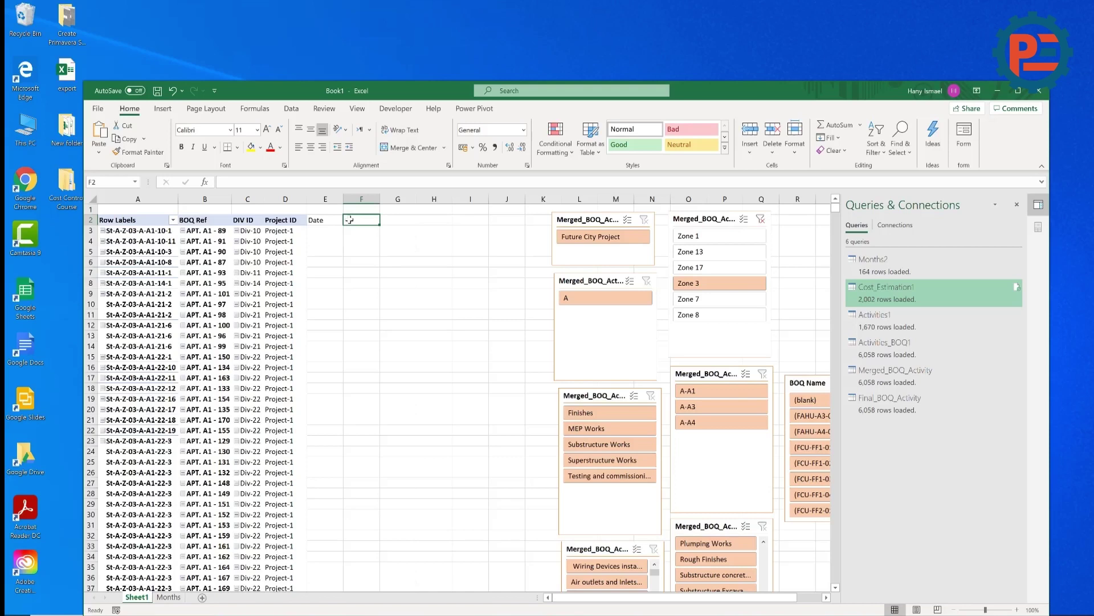
pyautogui.write('A')
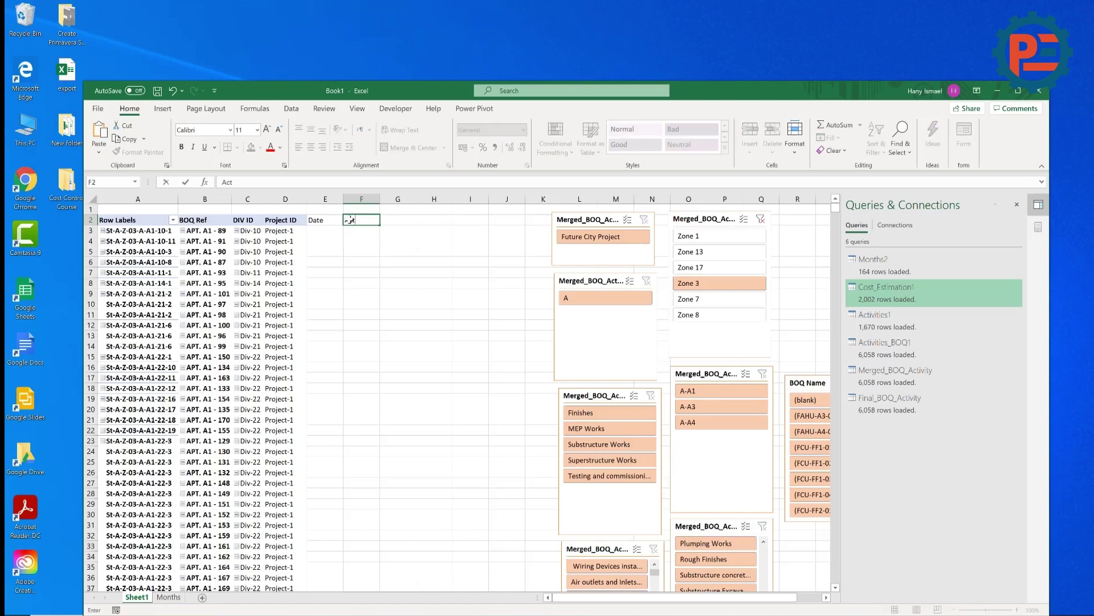
pyautogui.write('ct')
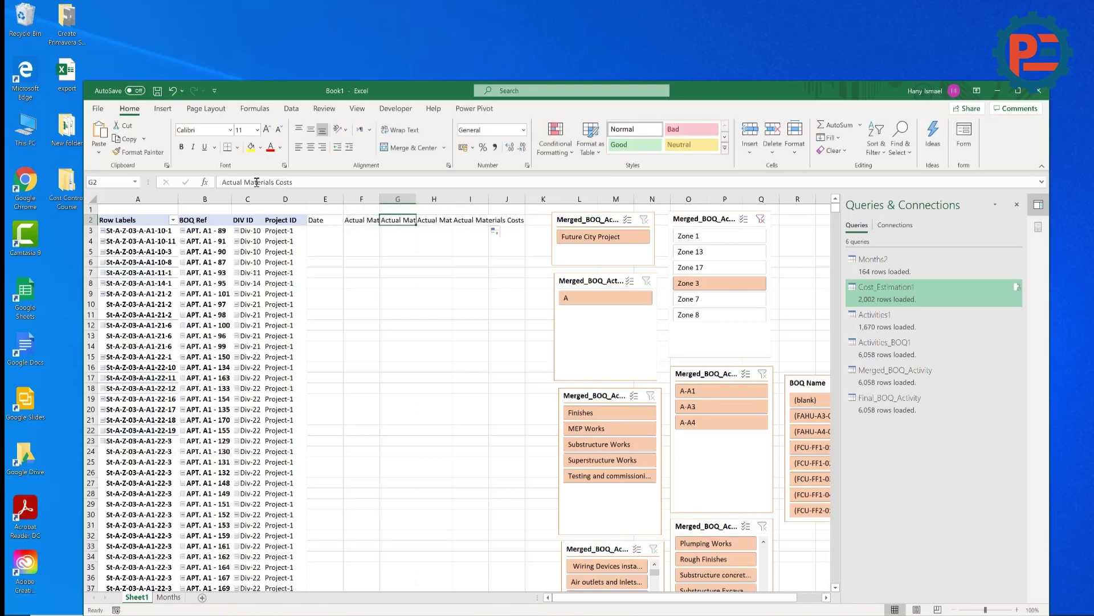
pyautogui.click(256, 182)
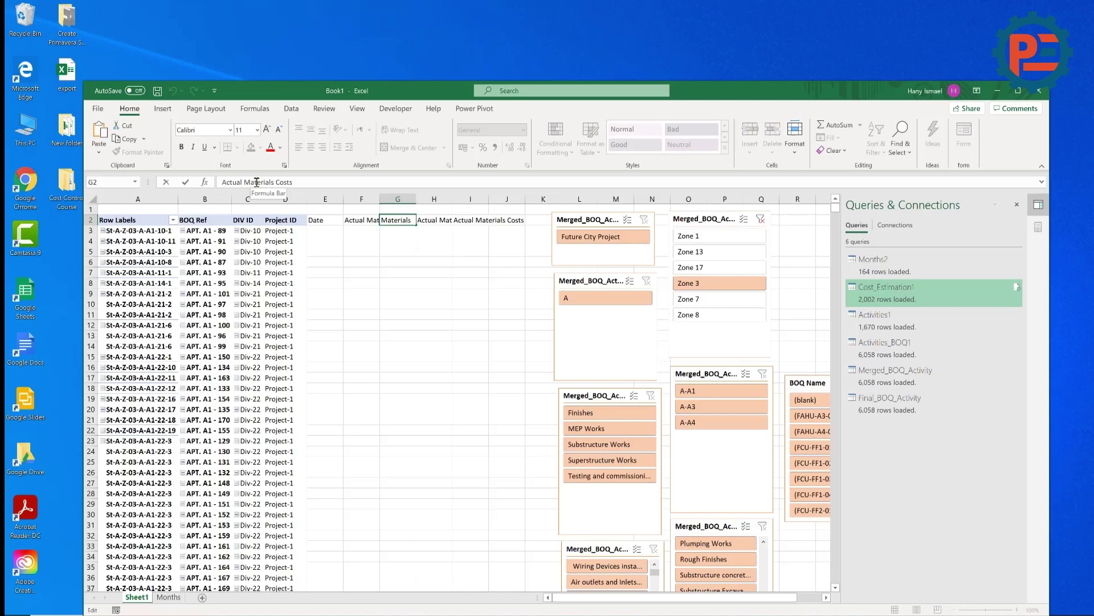
pyautogui.doubleClick(256, 182)
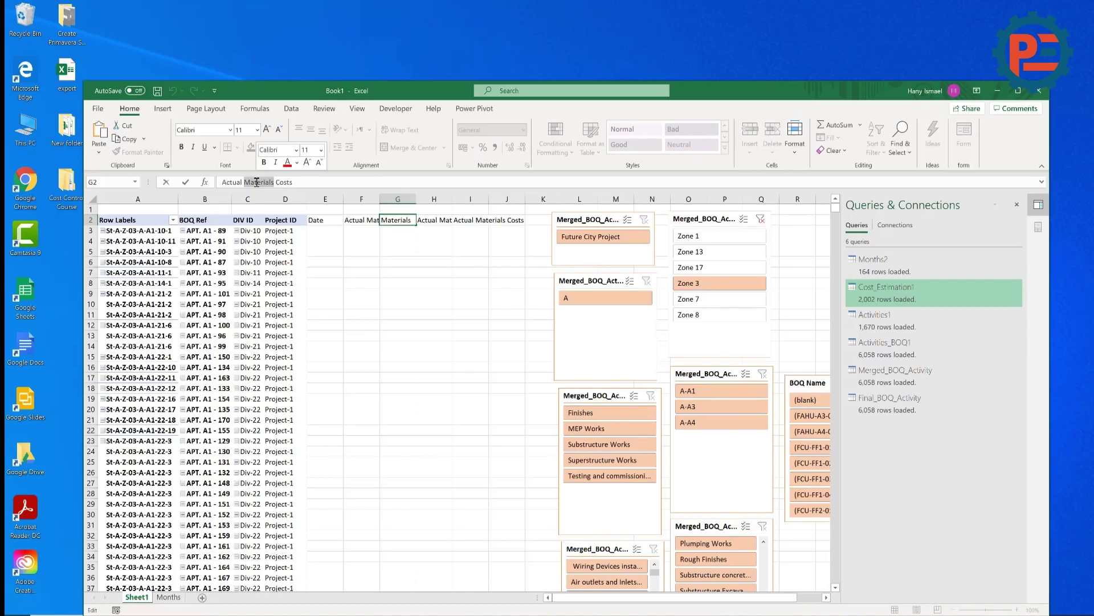
pyautogui.write('Labor')
pyautogui.press('Tab')
pyautogui.doubleClick(256, 182)
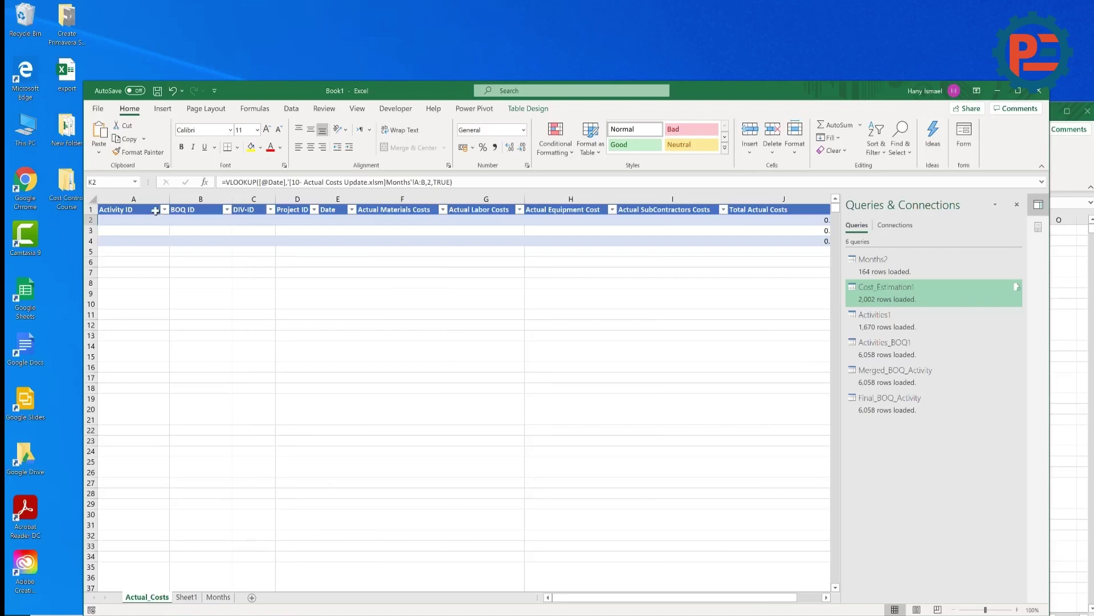
# Apply the Project ID header's formatting to the new headers across E2:K2 with Format Painter.
pyautogui.moveTo(152, 197); pyautogui.dragTo(732, 202)
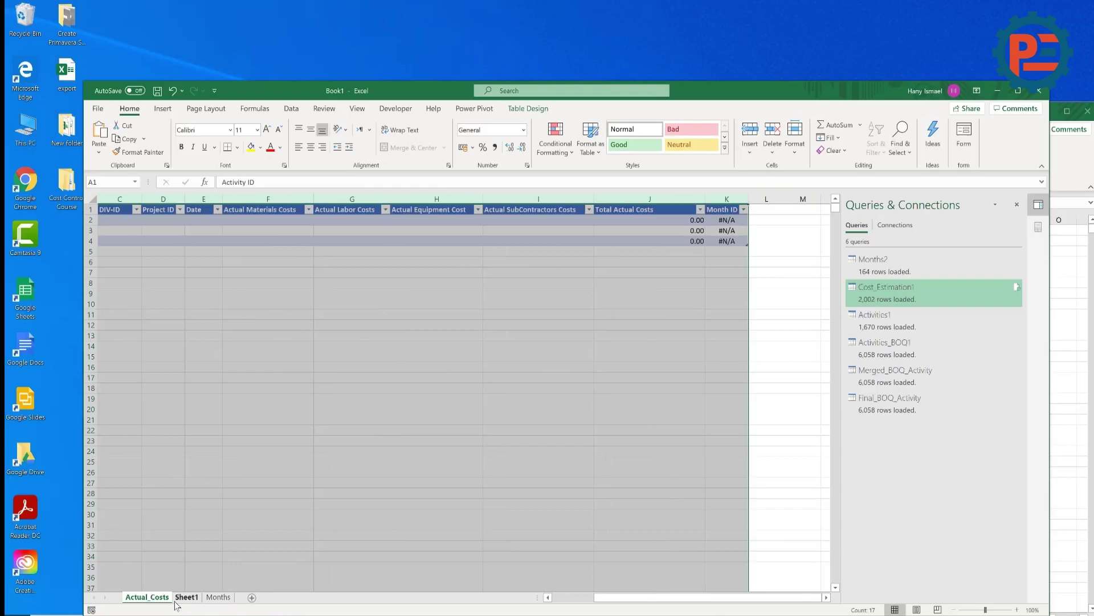
pyautogui.moveTo(758, 602); pyautogui.dragTo(615, 587)
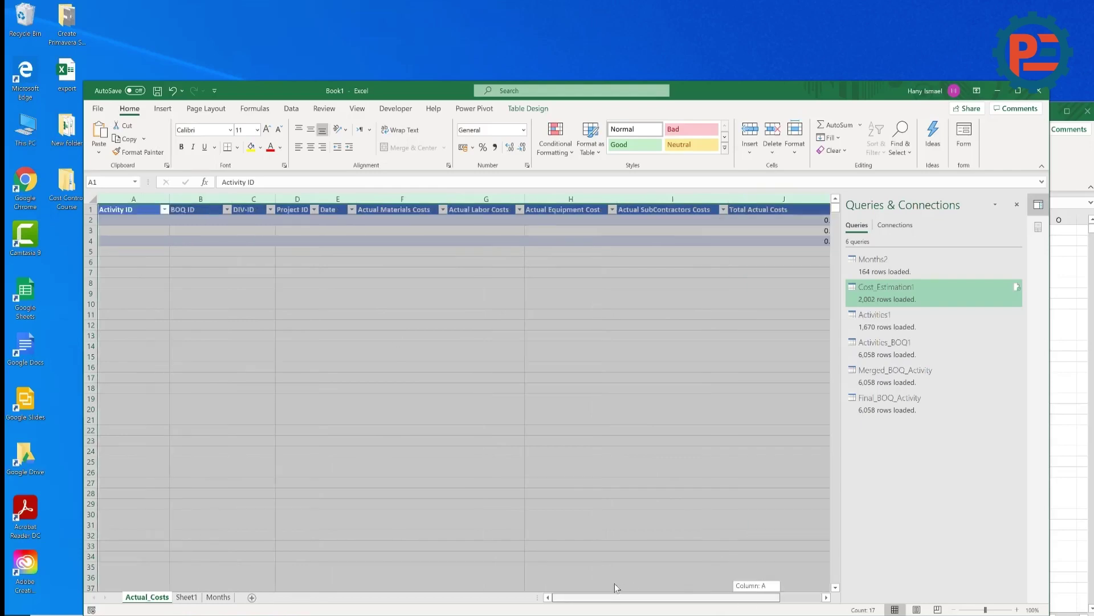
pyautogui.click(218, 597)
pyautogui.click(187, 597)
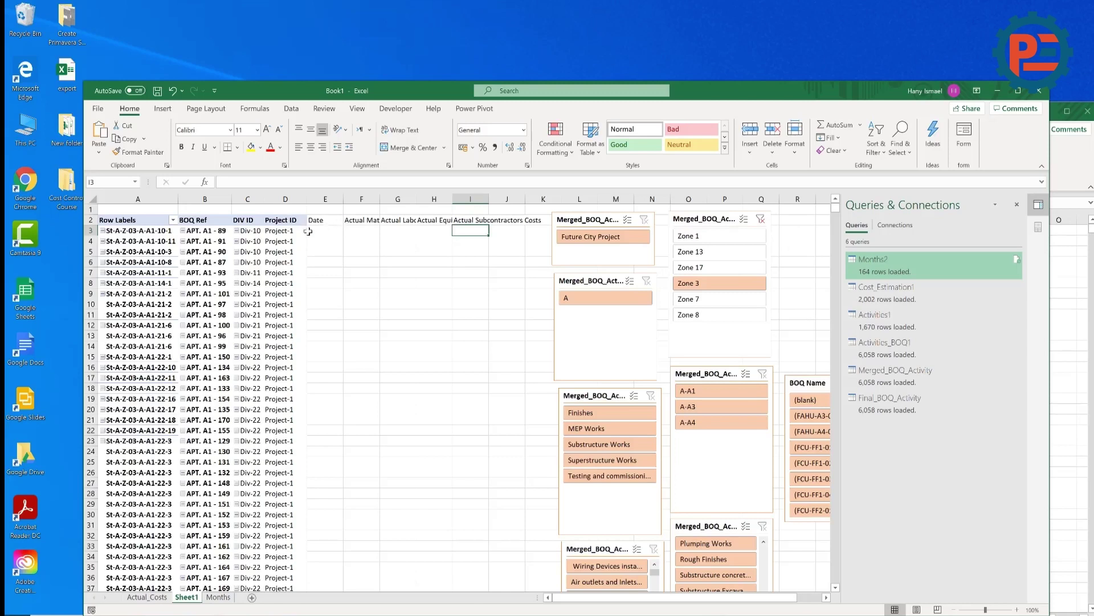
pyautogui.moveTo(309, 231); pyautogui.dragTo(557, 252)
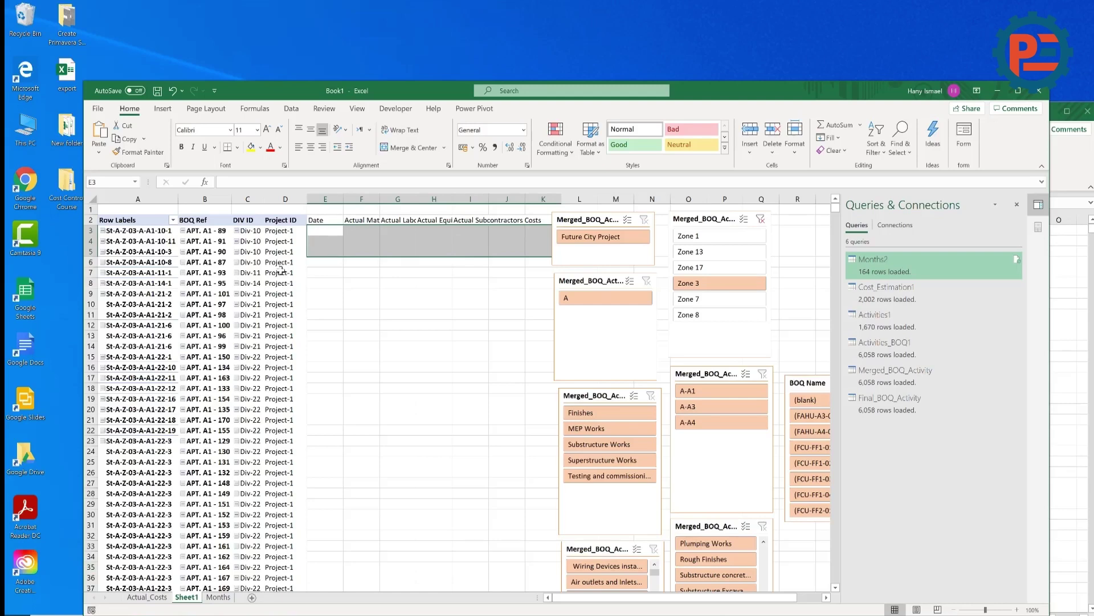
pyautogui.click(285, 223)
pyautogui.click(127, 152)
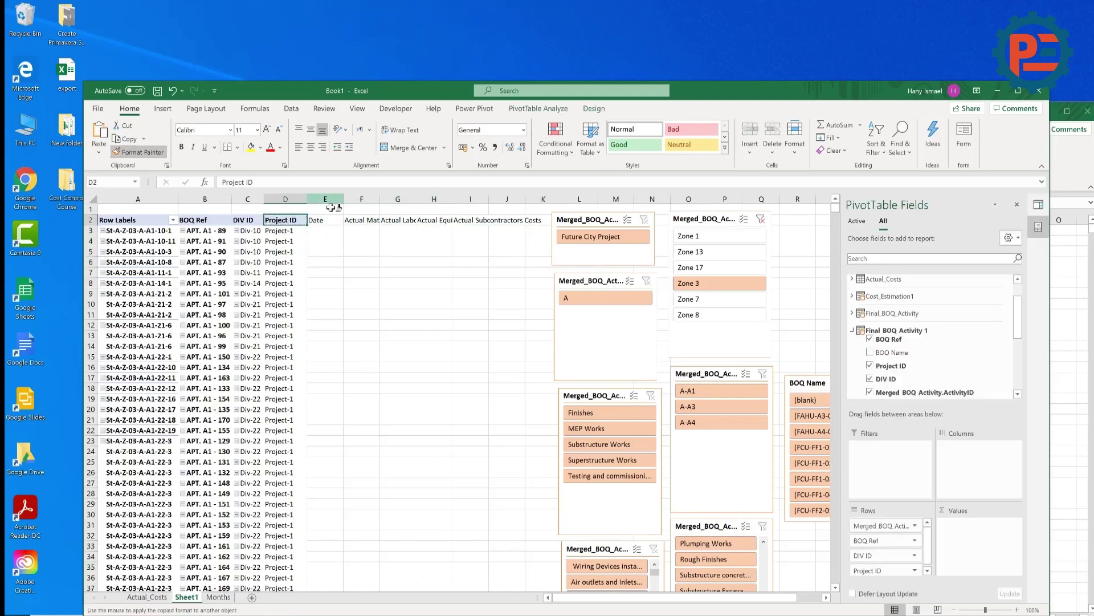
pyautogui.moveTo(319, 221); pyautogui.dragTo(541, 220)
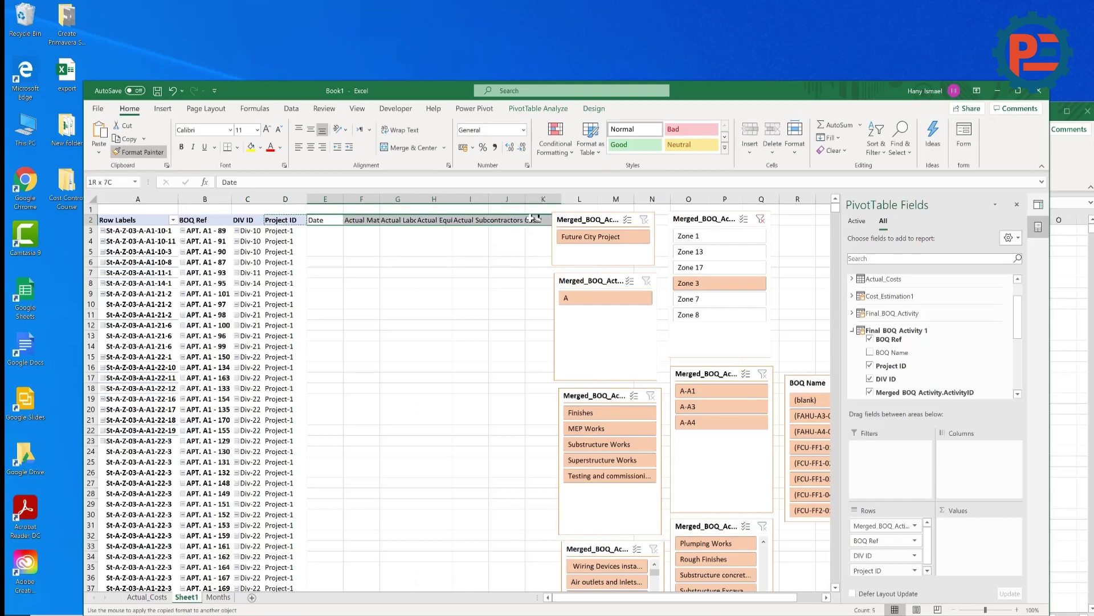
# Save Book1 as an Excel Macro-Enabled Workbook (.xlsm) and rename Sheet1 to data_entry.
pyautogui.click(502, 325)
pyautogui.click(107, 110)
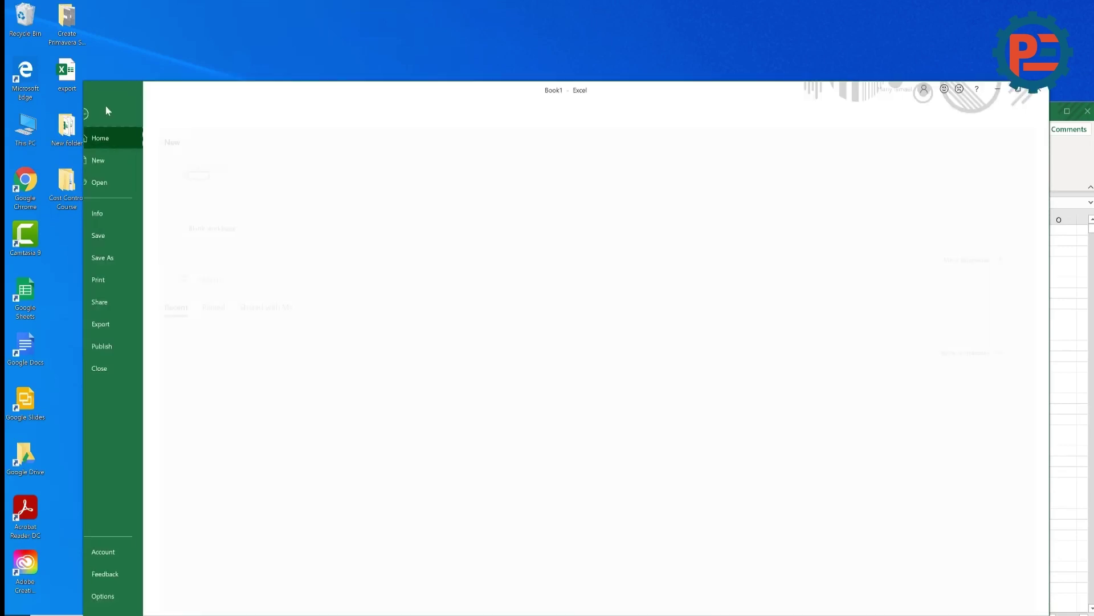
pyautogui.click(124, 261)
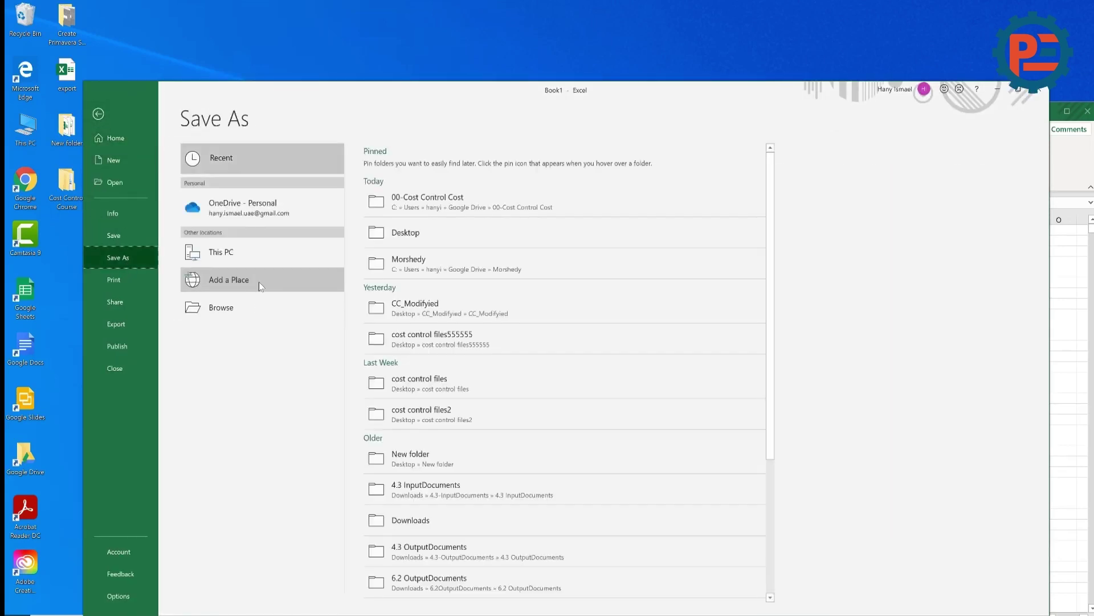
pyautogui.click(263, 307)
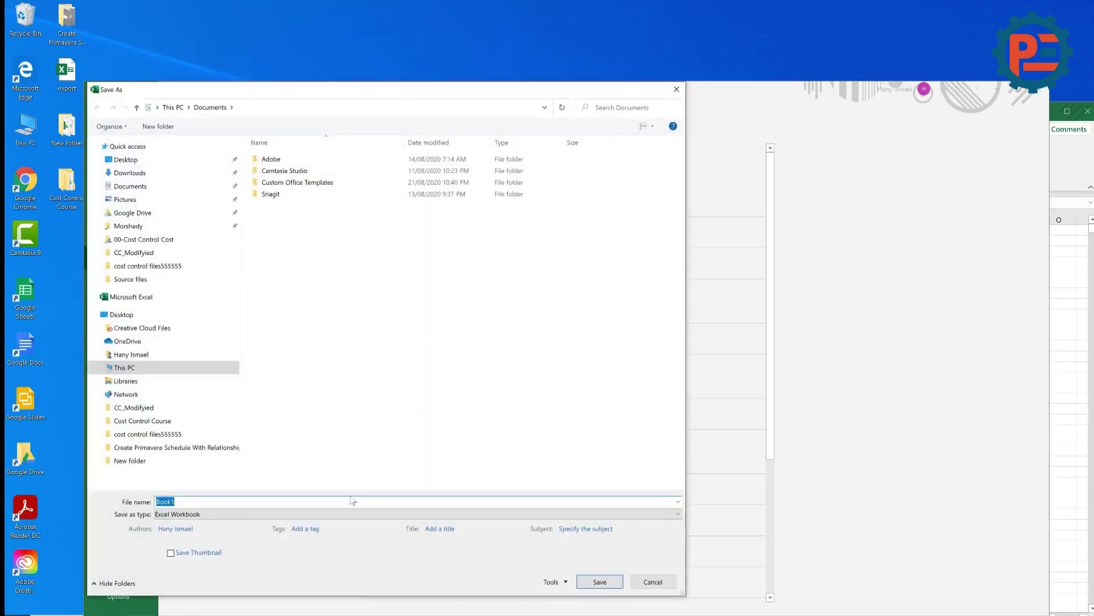
pyautogui.click(350, 515)
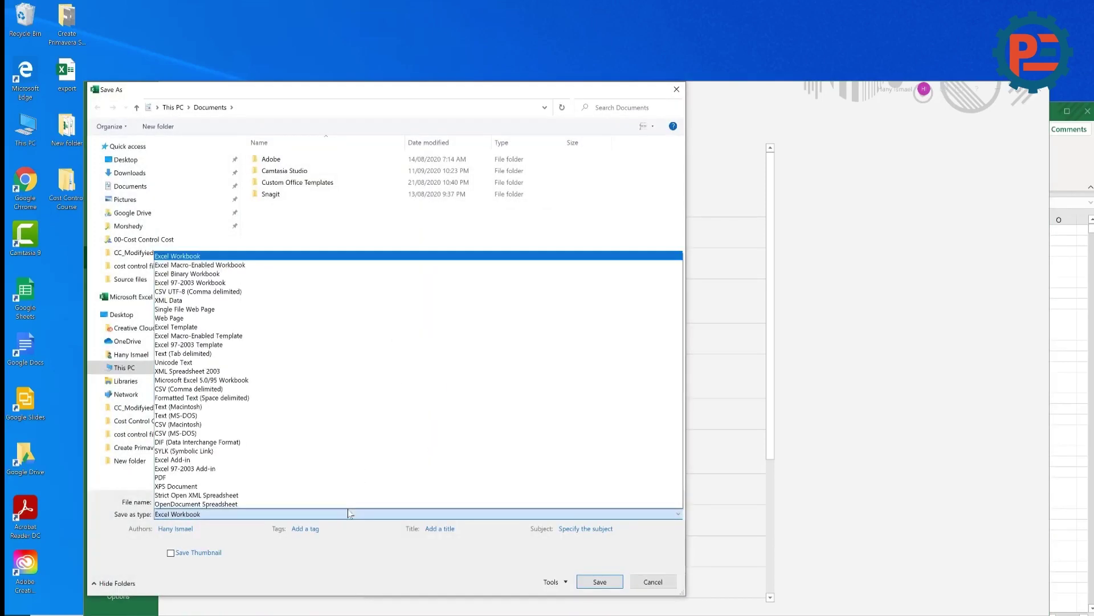
pyautogui.click(308, 265)
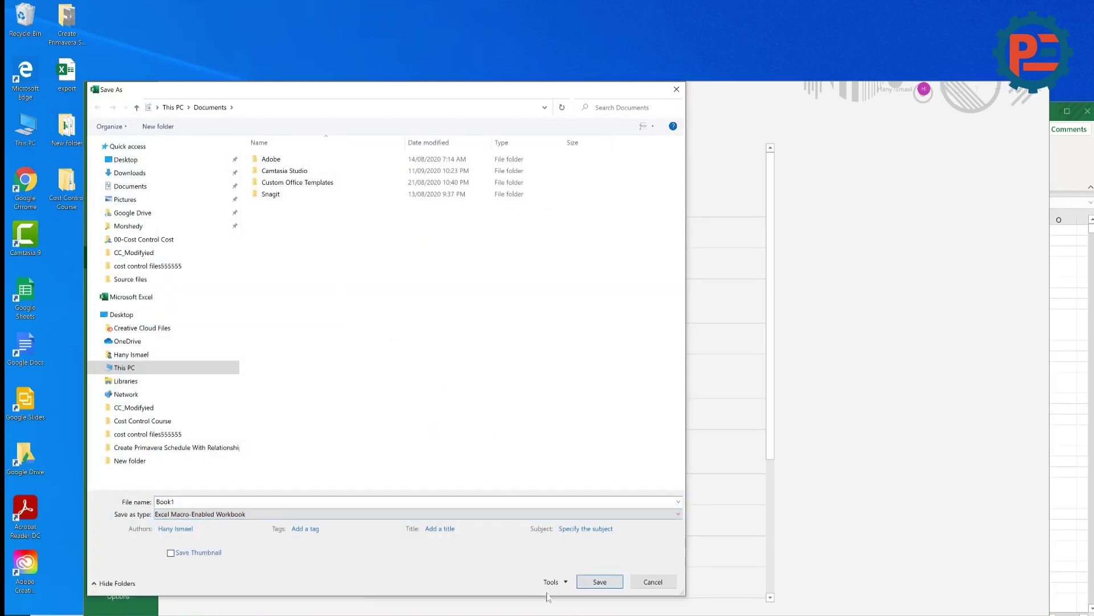
pyautogui.click(599, 581)
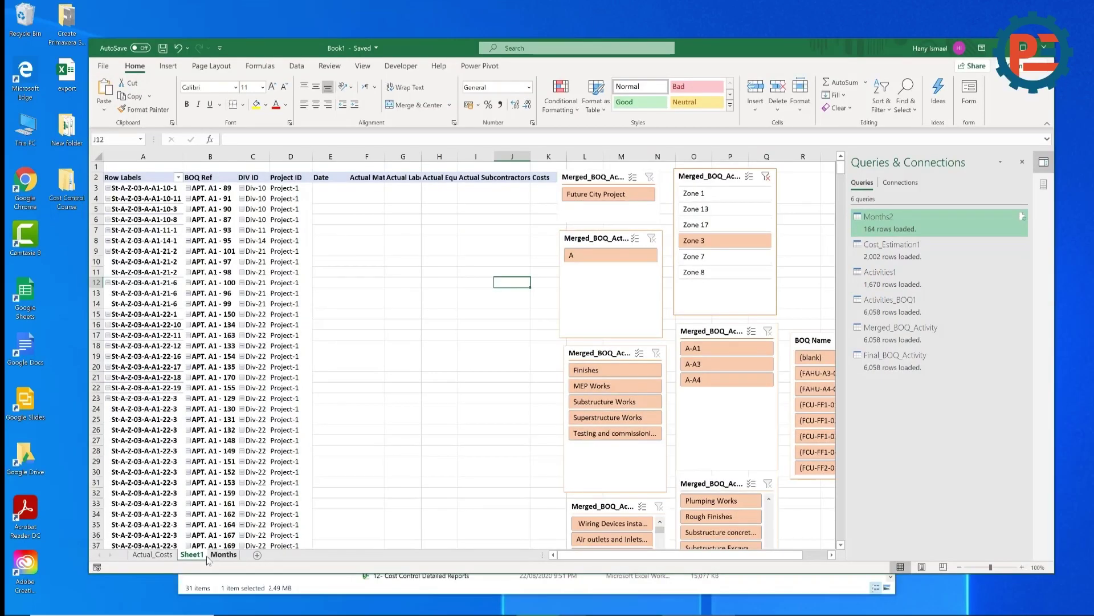
pyautogui.click(217, 557)
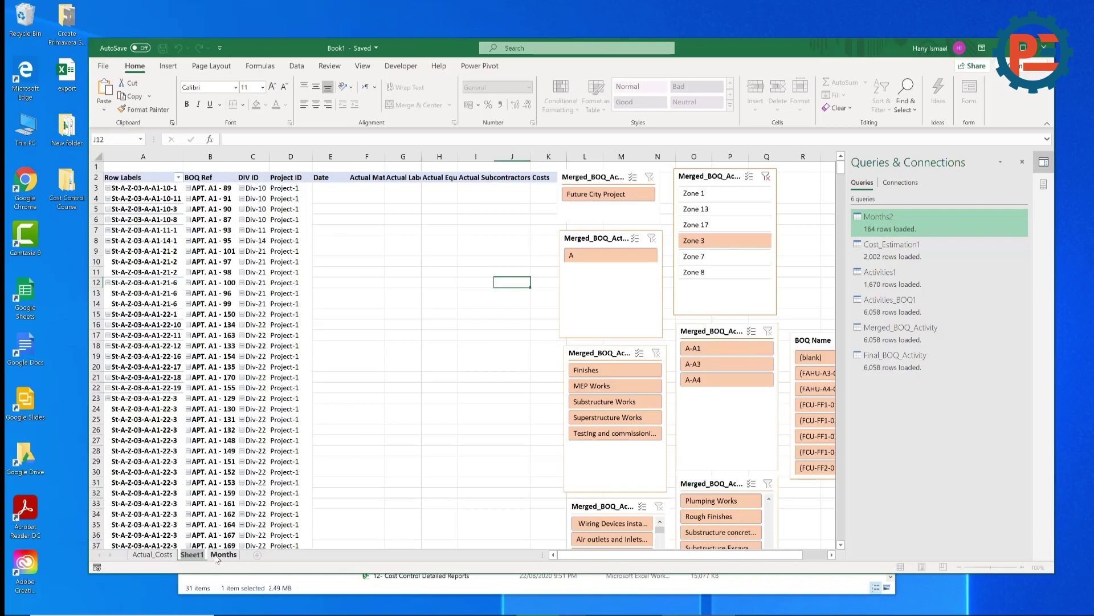
pyautogui.click(399, 273)
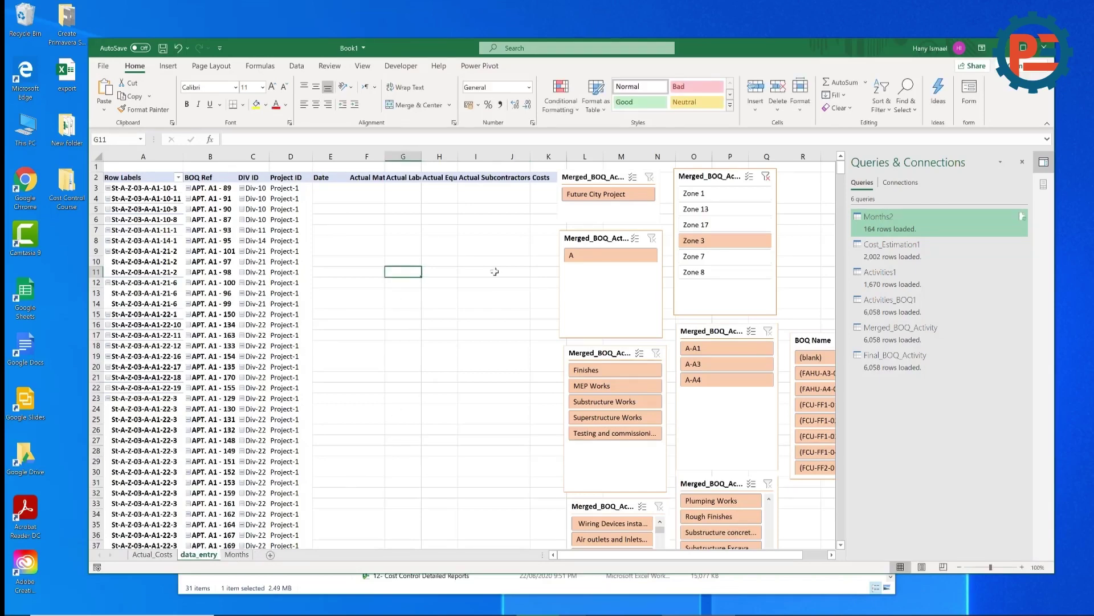
# Draw a Form Controls push button, Button 1, near column R on the data_entry sheet.
pyautogui.click(402, 67)
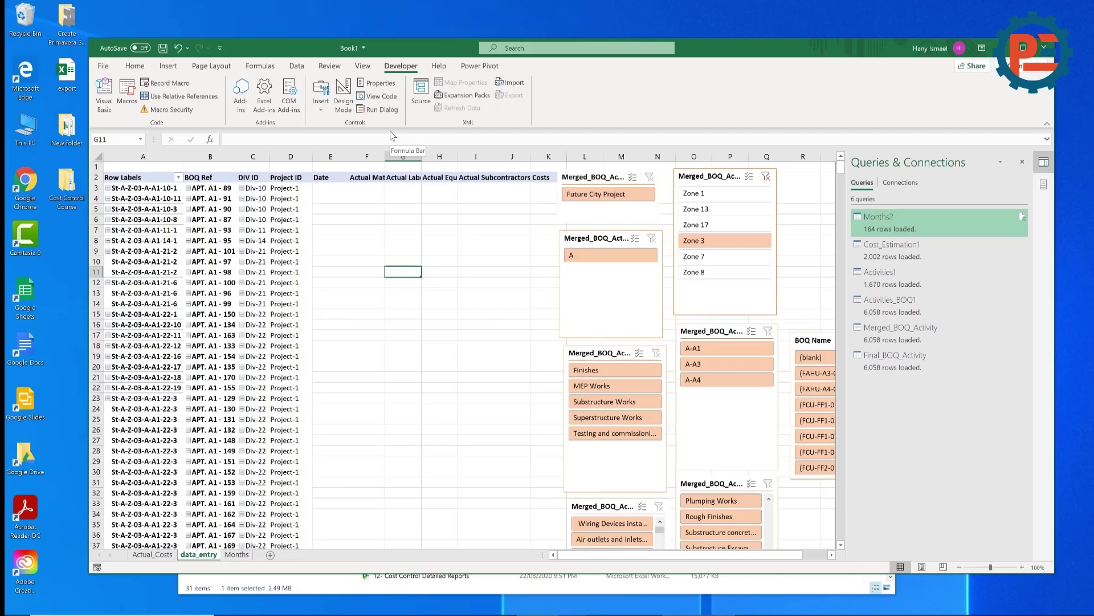
pyautogui.click(320, 97)
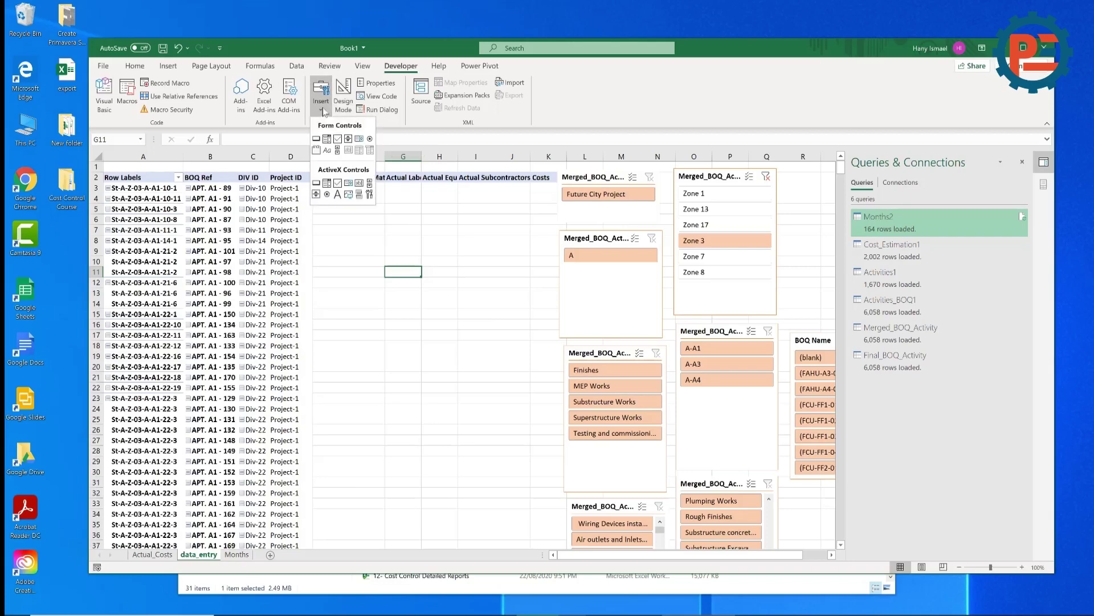
pyautogui.click(316, 139)
pyautogui.moveTo(789, 189)
pyautogui.mouseDown()
pyautogui.moveTo(823, 197)
pyautogui.moveTo(834, 213)
pyautogui.mouseUp()
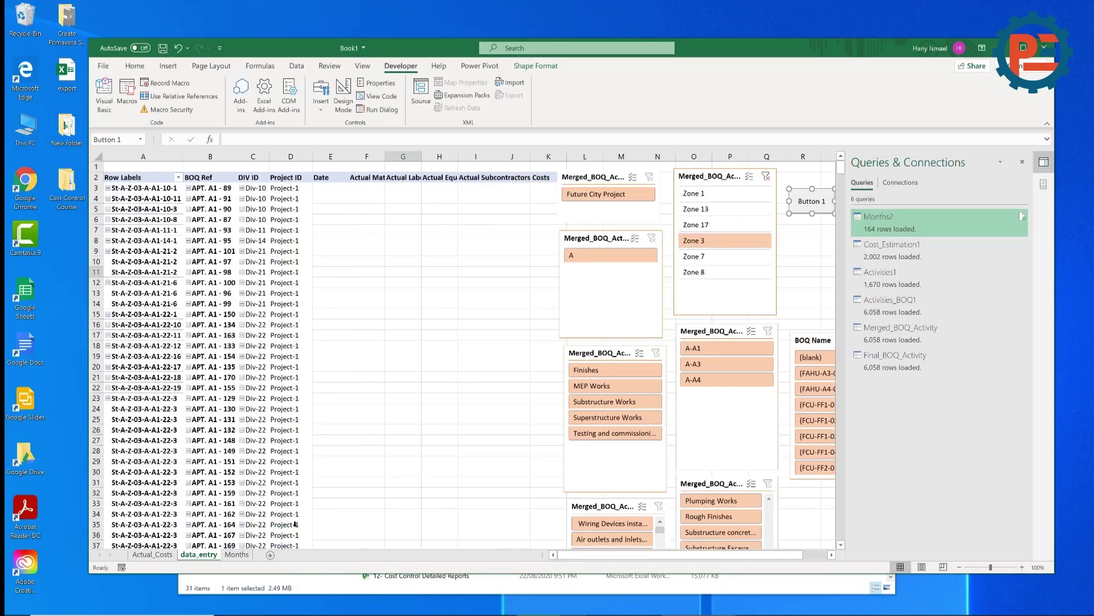
pyautogui.rightClick(196, 559)
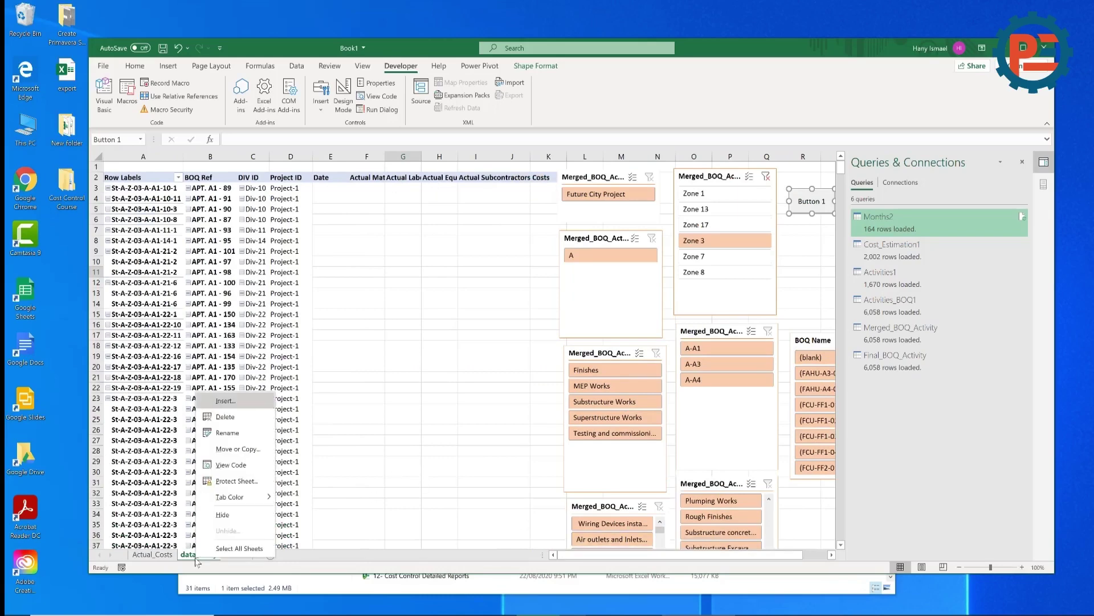
pyautogui.click(238, 471)
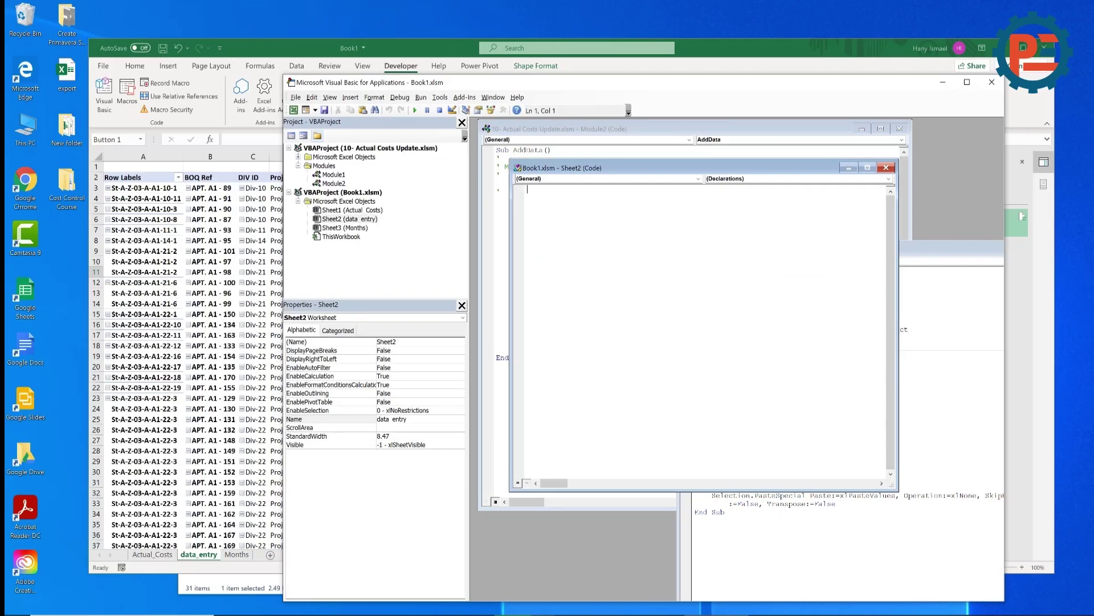
# Insert a new empty Module1 into Book1's VBA project from ThisWorkbook's context menu.
pyautogui.hotkey('alt', 'Tab')
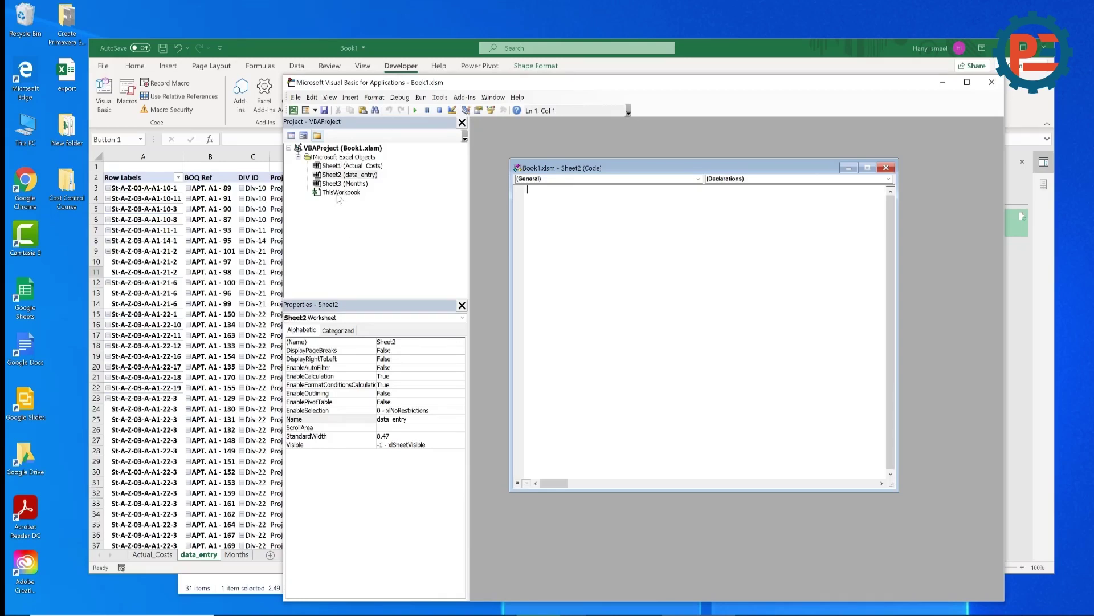
pyautogui.rightClick(339, 193)
pyautogui.moveTo(393, 252)
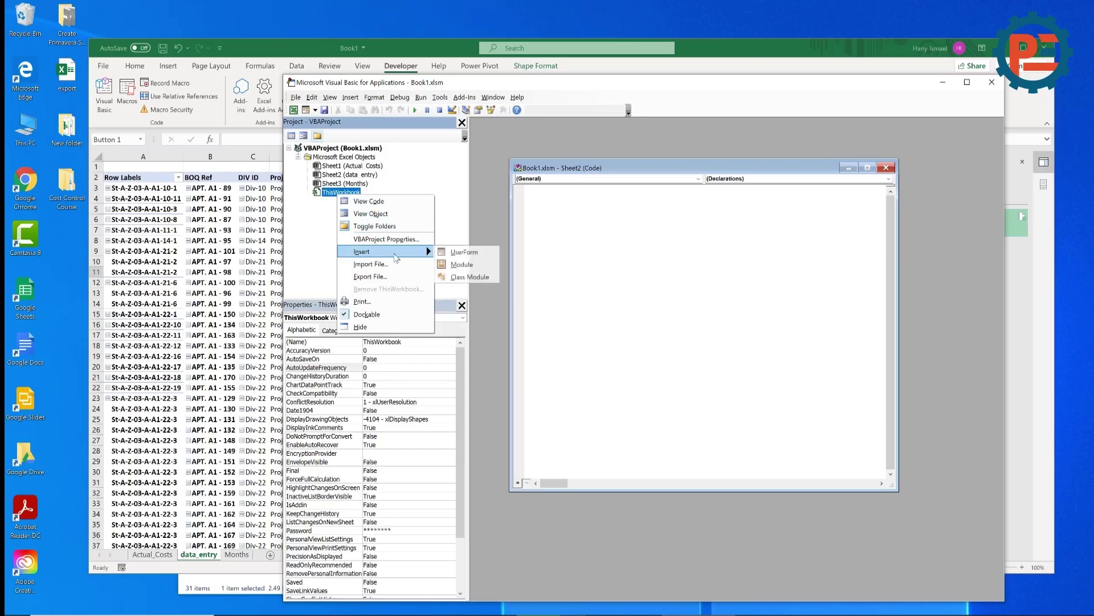
pyautogui.click(463, 265)
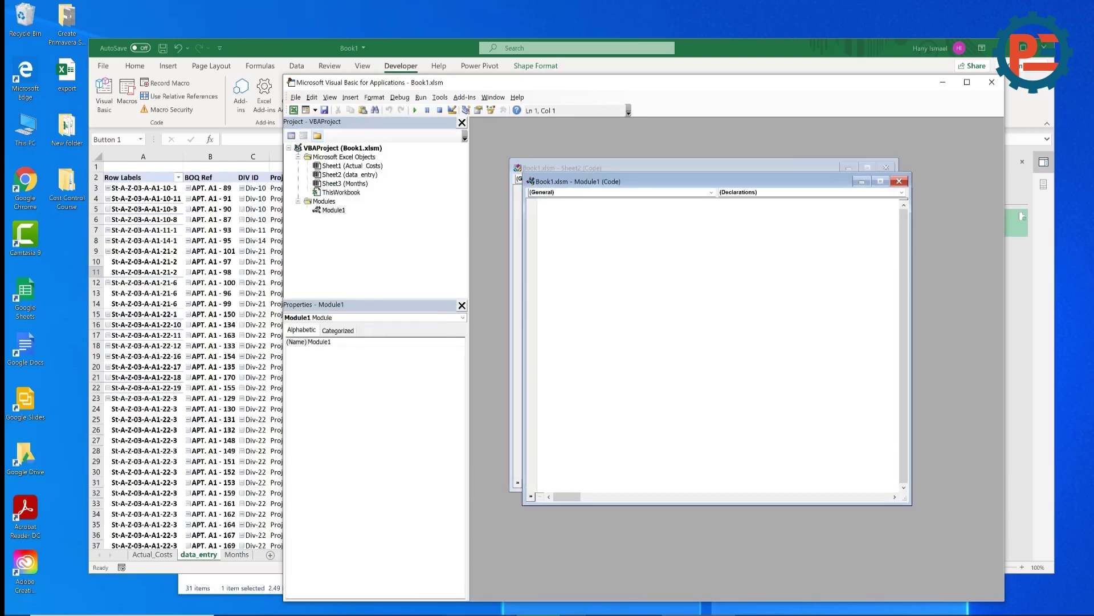
# Open the '10- Chapter 10 Macro' text file, copy all the AddData code, and return to the VBA editor.
pyautogui.moveTo(445, 607)
pyautogui.click(395, 558)
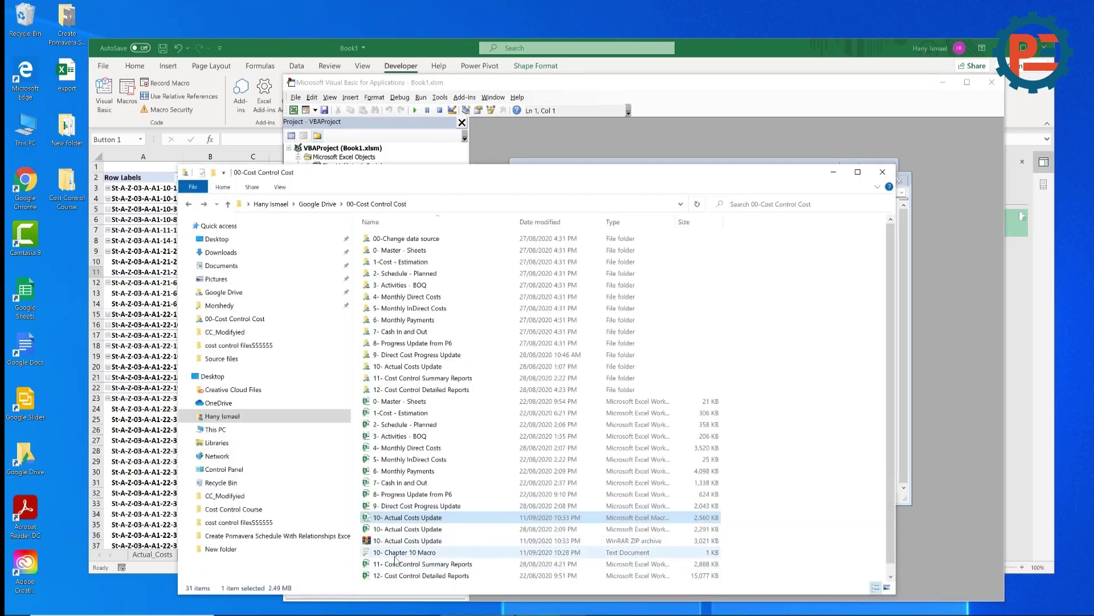
pyautogui.doubleClick(405, 553)
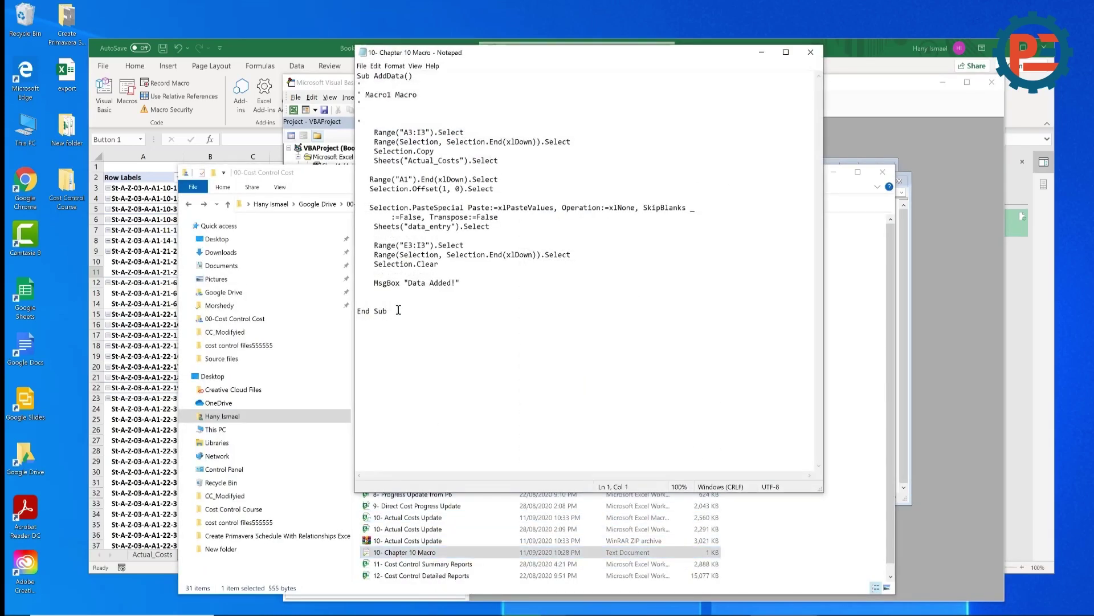
pyautogui.moveTo(398, 309); pyautogui.dragTo(341, 70)
pyautogui.rightClick(452, 153)
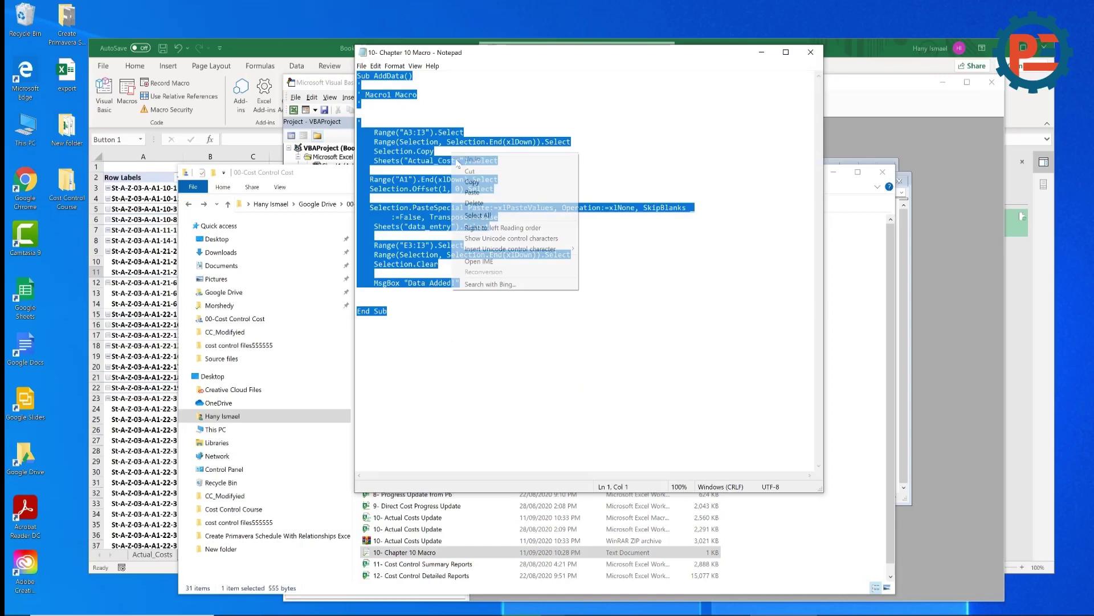
pyautogui.click(470, 187)
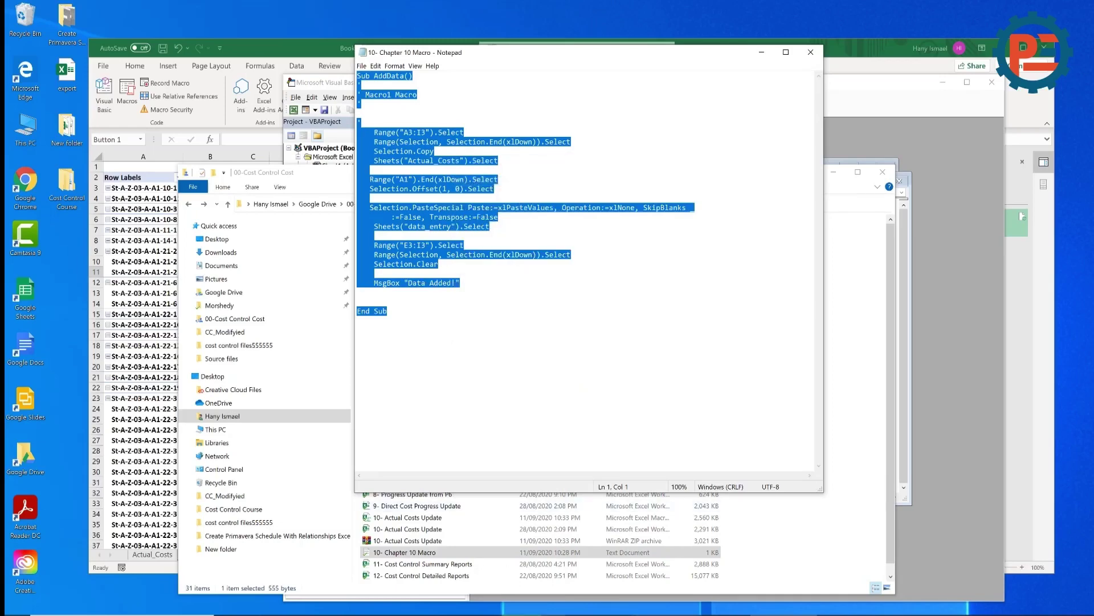
pyautogui.click(669, 611)
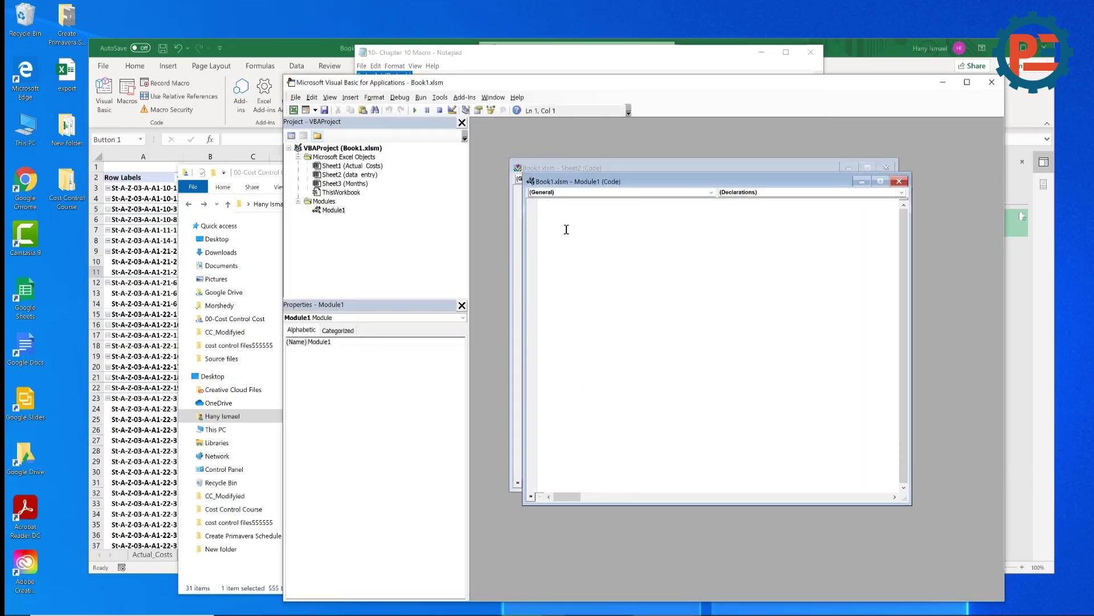
# Paste the AddData code into Module1 and review the A3:I3 selection, copy and Actual_Costs lines.
pyautogui.hotkey('ctrl', 'v')
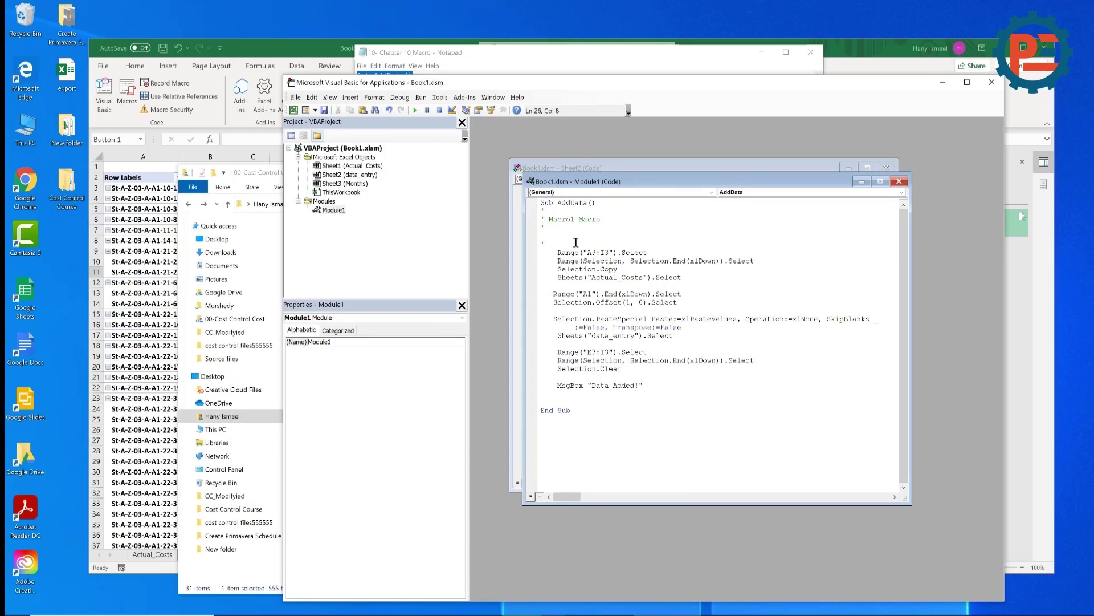
pyautogui.moveTo(559, 252); pyautogui.dragTo(648, 252)
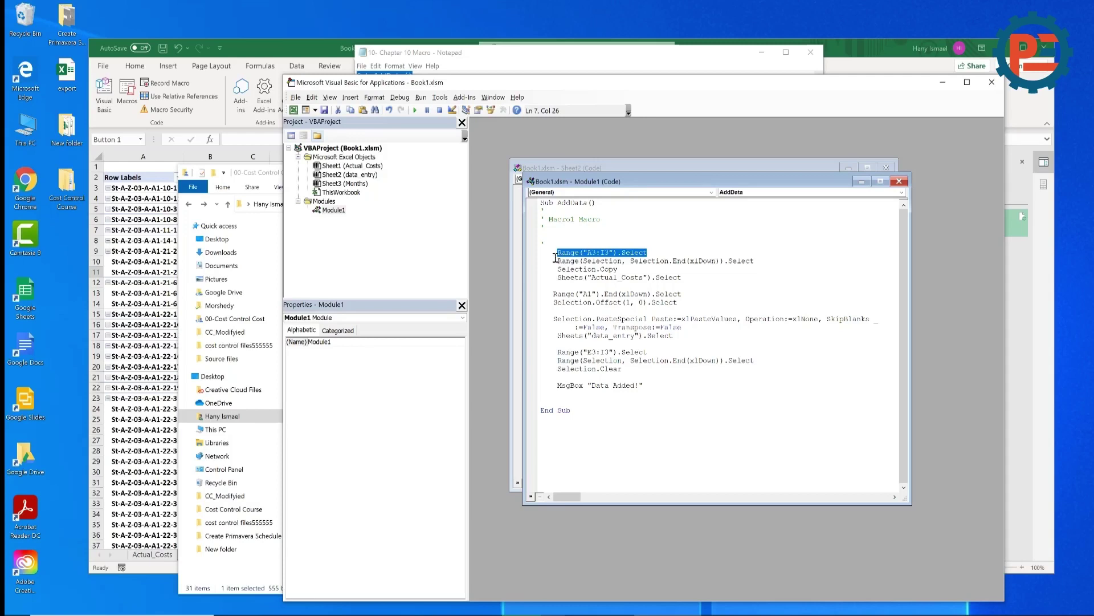
pyautogui.moveTo(555, 259); pyautogui.dragTo(740, 277)
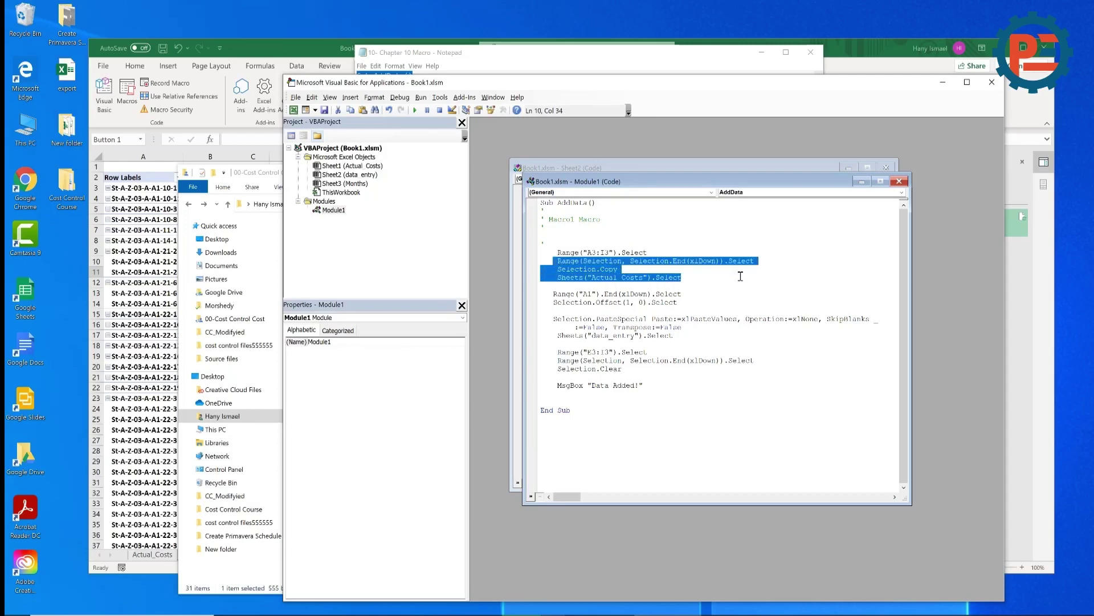
pyautogui.moveTo(591, 277); pyautogui.dragTo(680, 280)
pyautogui.click(572, 294)
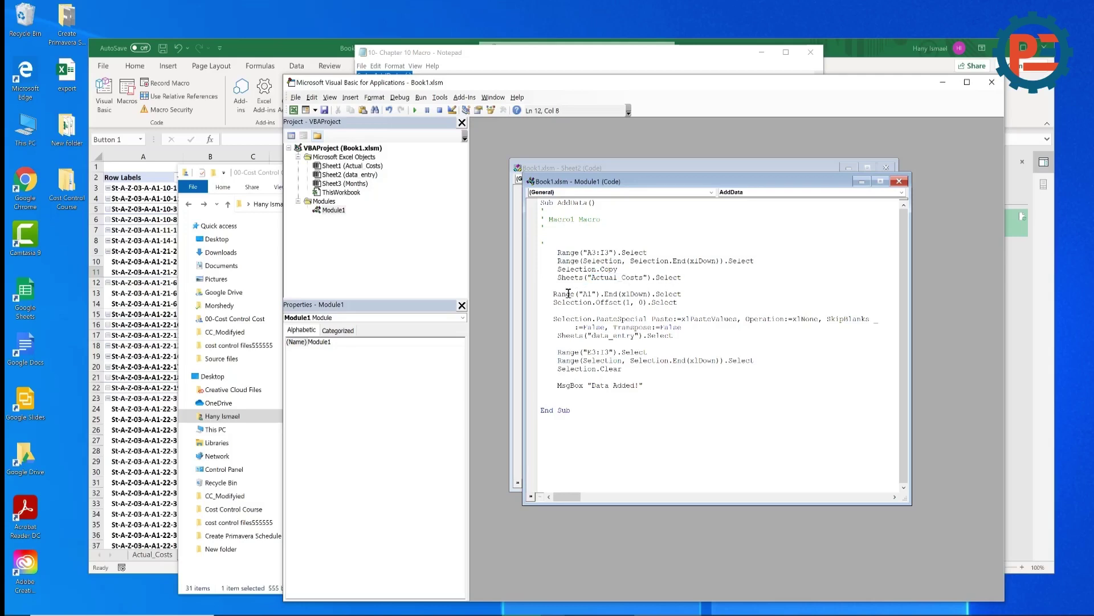
# Review the last-row jump, paste-values statement, data_entry and Actual Costs references, and message-box line.
pyautogui.moveTo(553, 294); pyautogui.dragTo(689, 295)
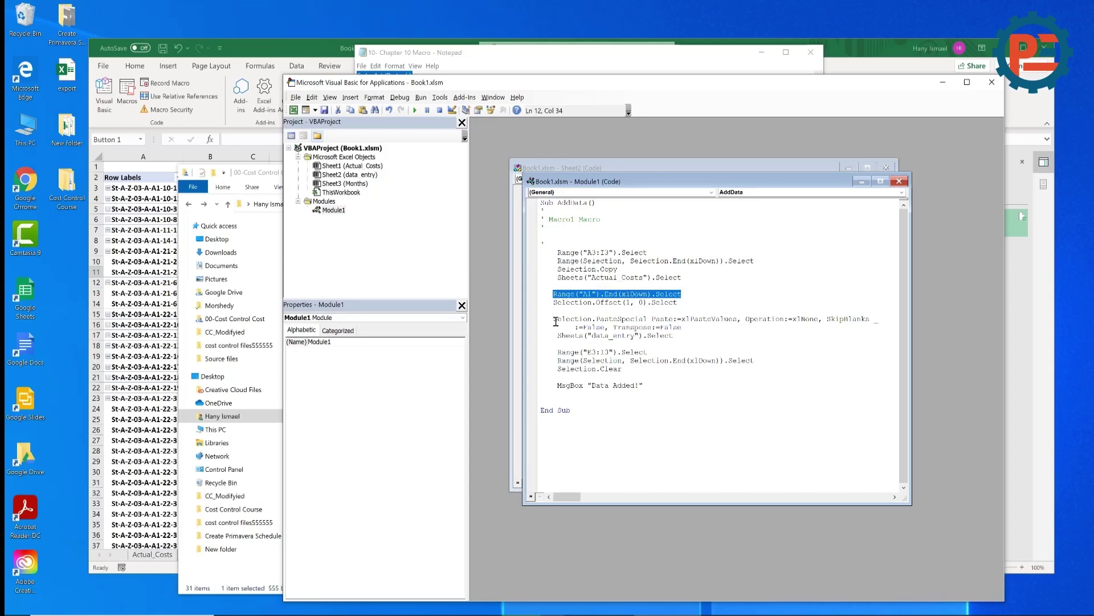
pyautogui.click(675, 308)
pyautogui.moveTo(552, 317); pyautogui.dragTo(698, 335)
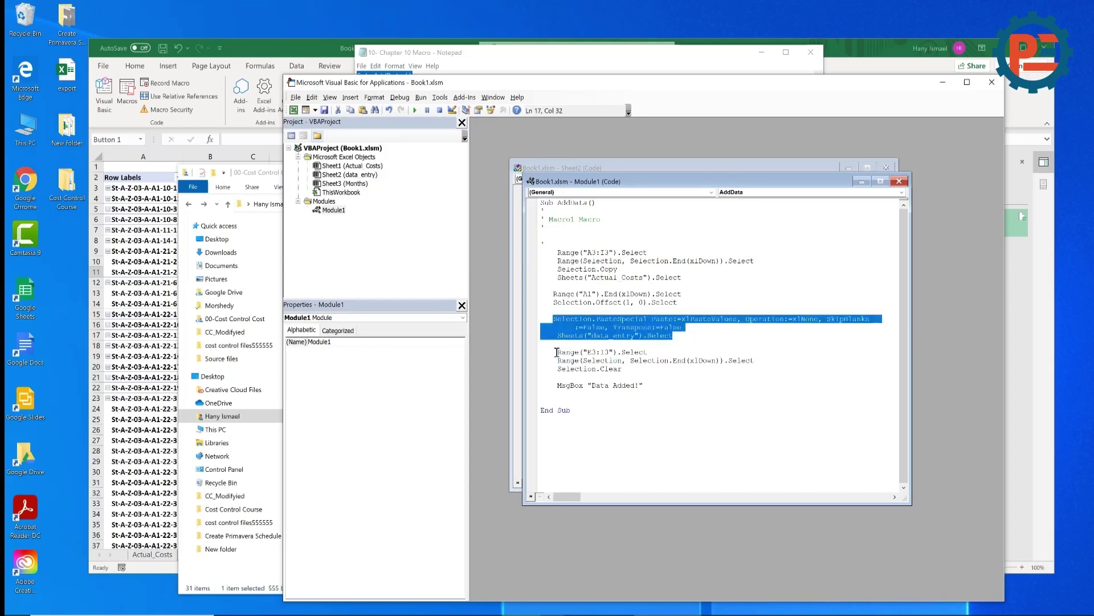
pyautogui.click(590, 337)
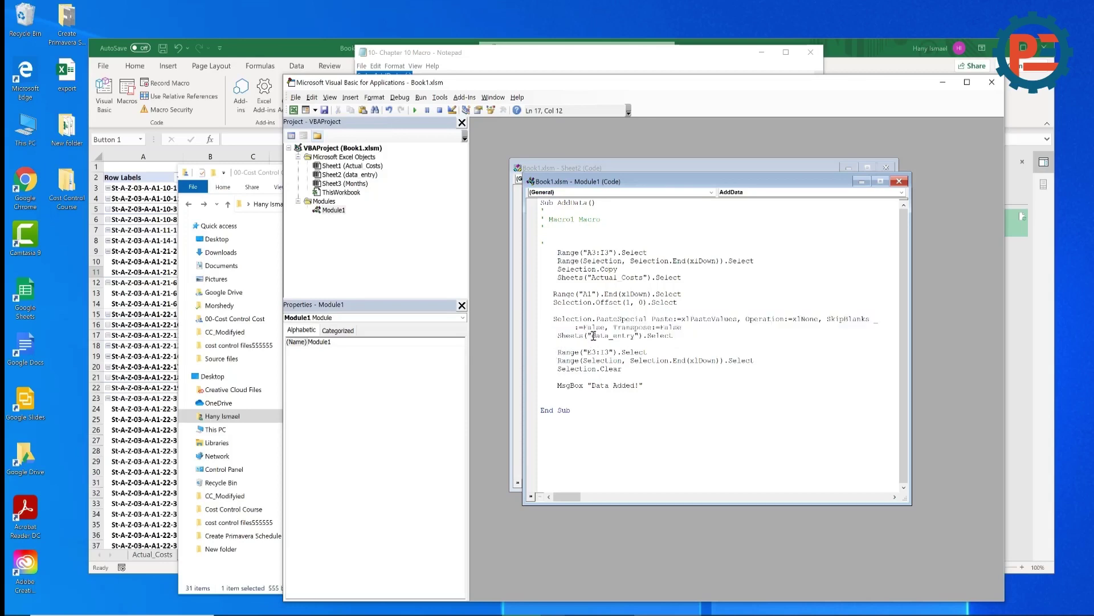
pyautogui.moveTo(593, 336); pyautogui.dragTo(635, 336)
pyautogui.click(595, 279)
pyautogui.moveTo(593, 279); pyautogui.dragTo(642, 279)
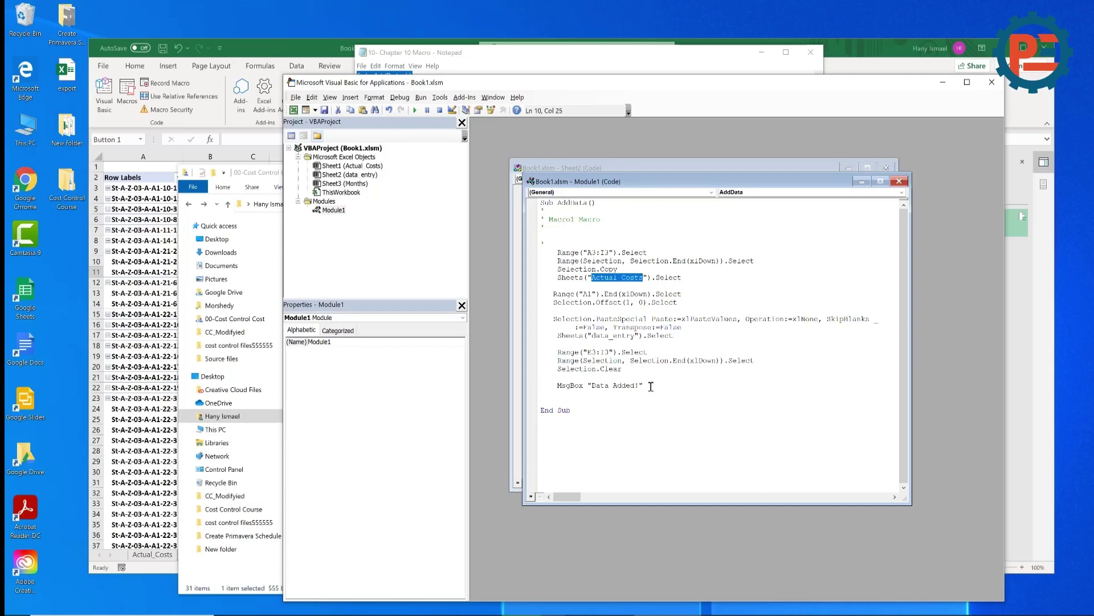
pyautogui.moveTo(644, 386); pyautogui.dragTo(561, 385)
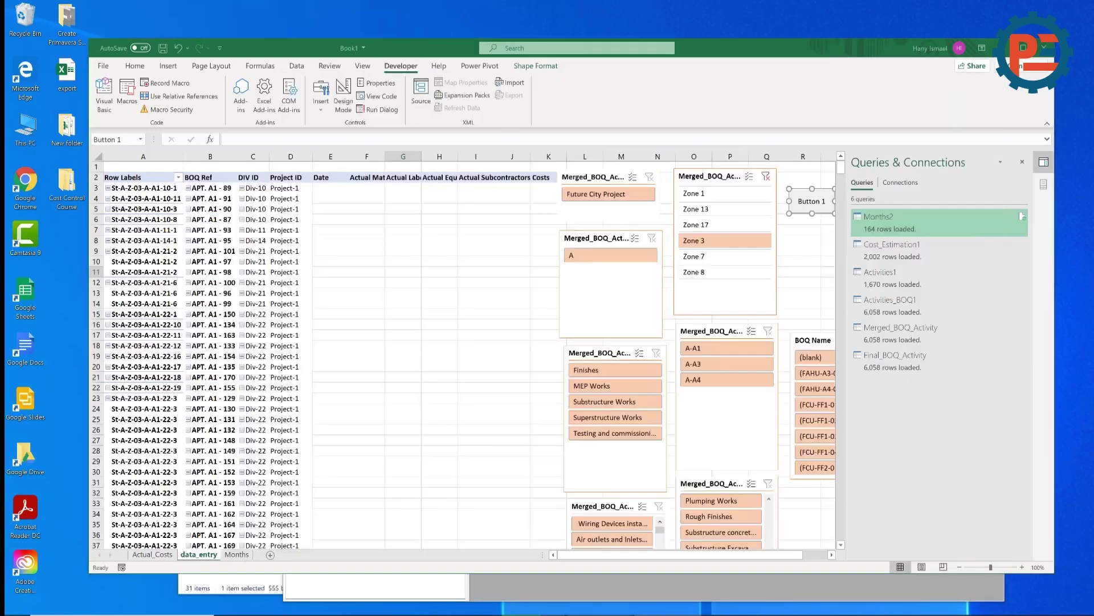
# Filter the BOQ Name slicer to FAHU-A4-01 and FCU-FF1-01, closing the Queries & Connections pane.
pyautogui.hotkey('alt', 'F11')
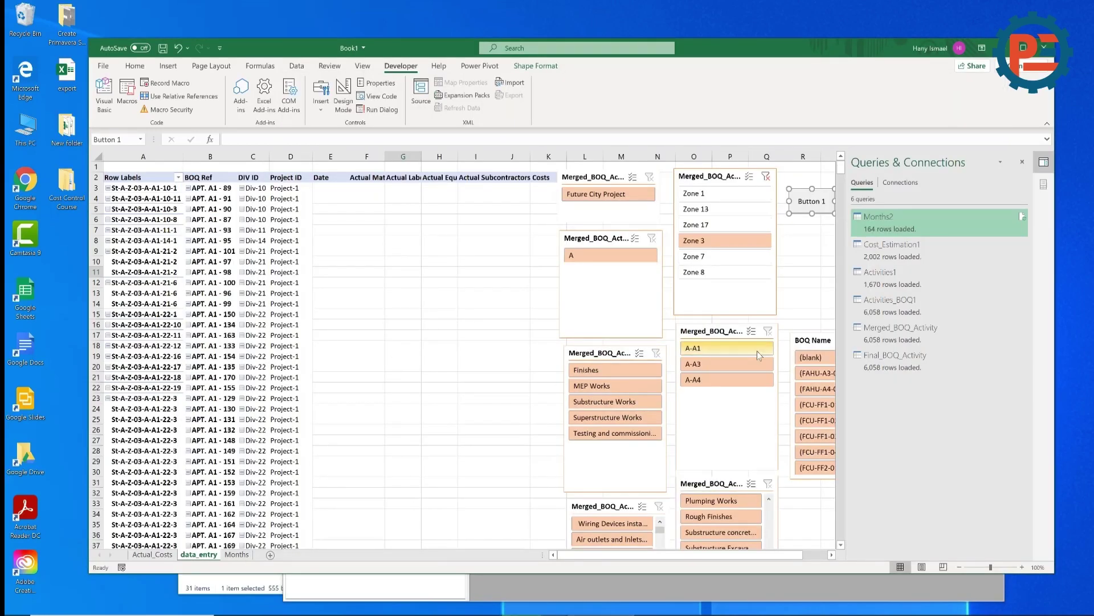
pyautogui.click(824, 392)
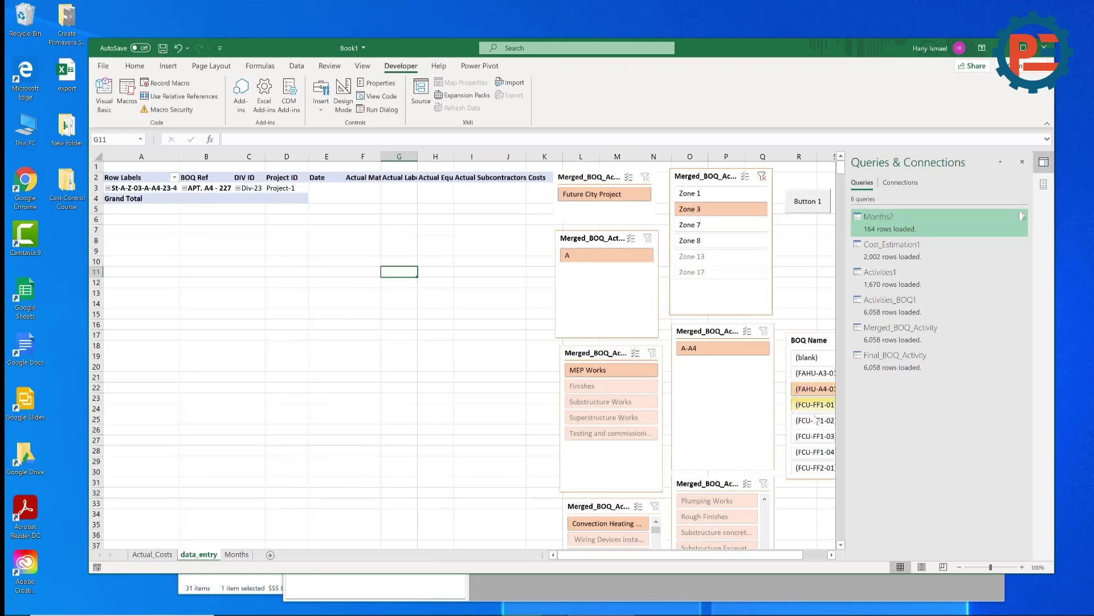
pyautogui.click(1023, 164)
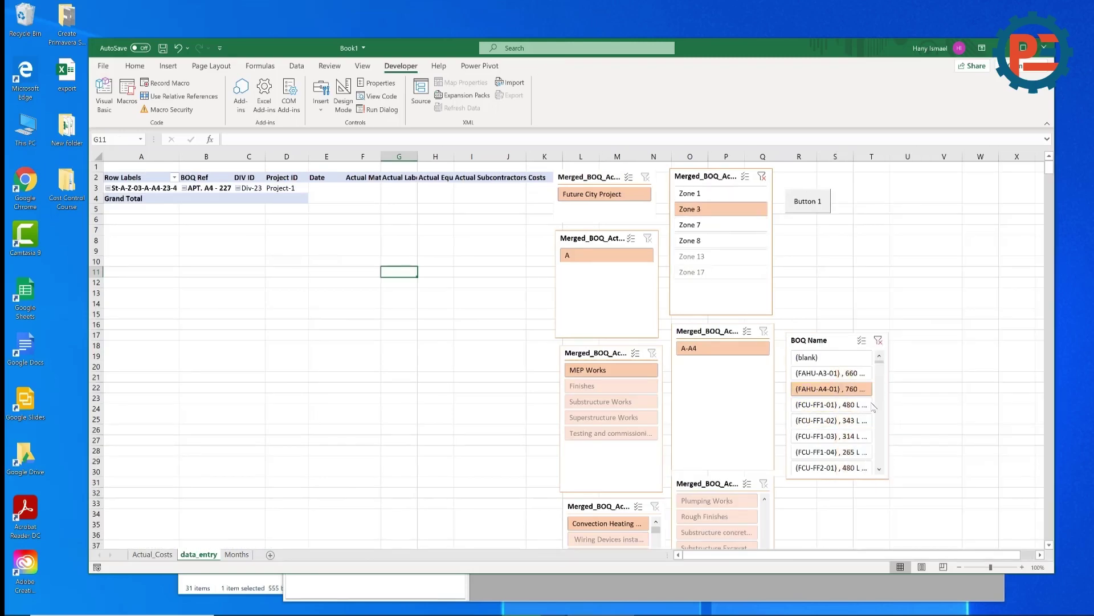
pyautogui.keyDown('ctrl'); pyautogui.click(831, 406); pyautogui.keyUp('ctrl')
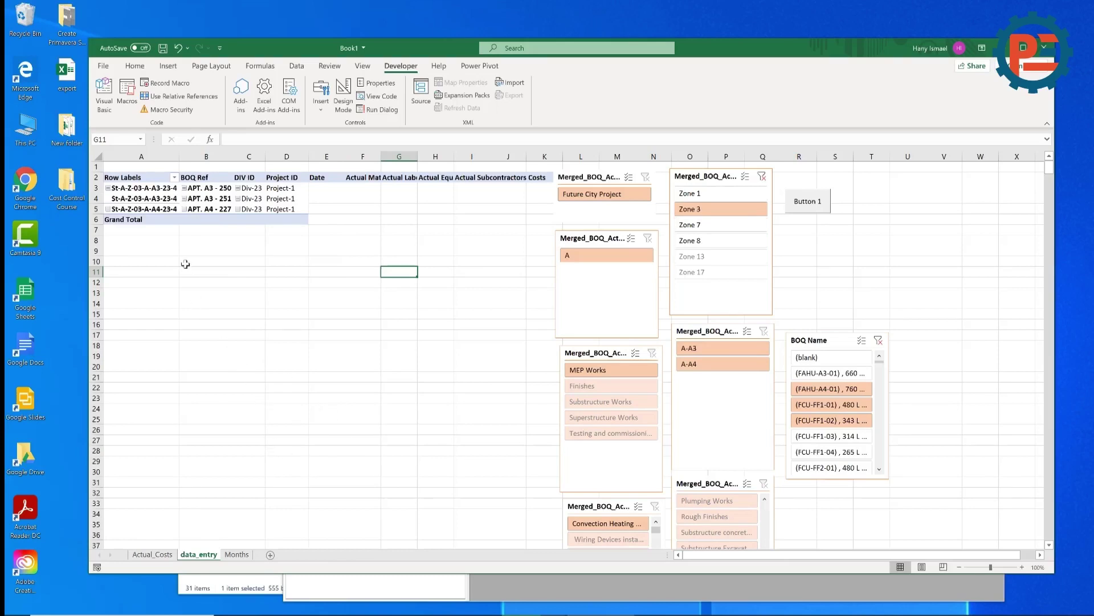
# Turn off the pivot table's grand totals for both rows and columns.
pyautogui.rightClick(207, 199)
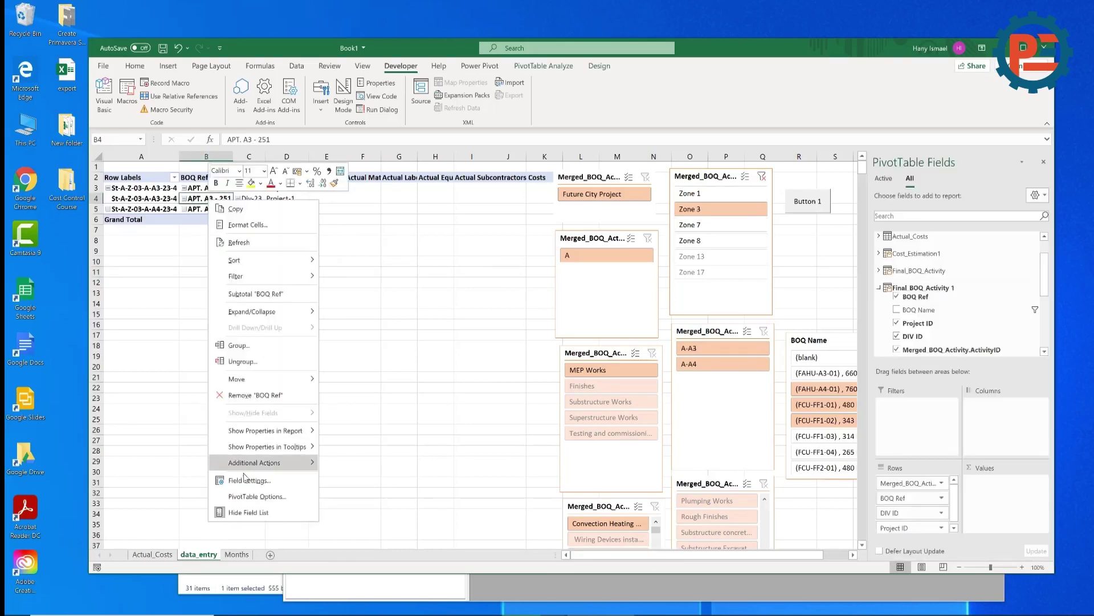
pyautogui.click(281, 497)
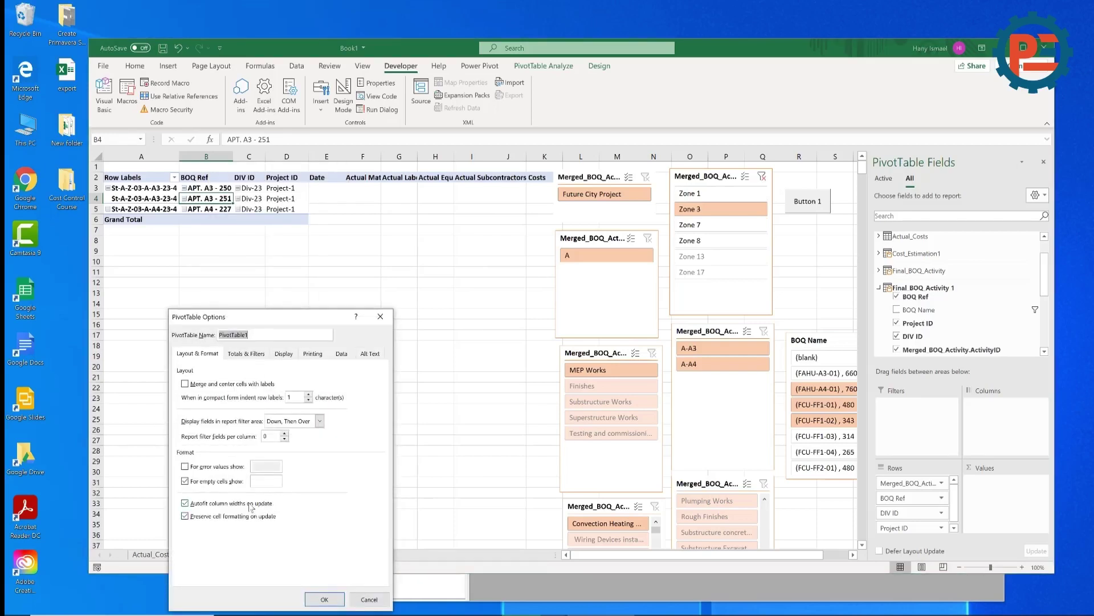
pyautogui.click(249, 354)
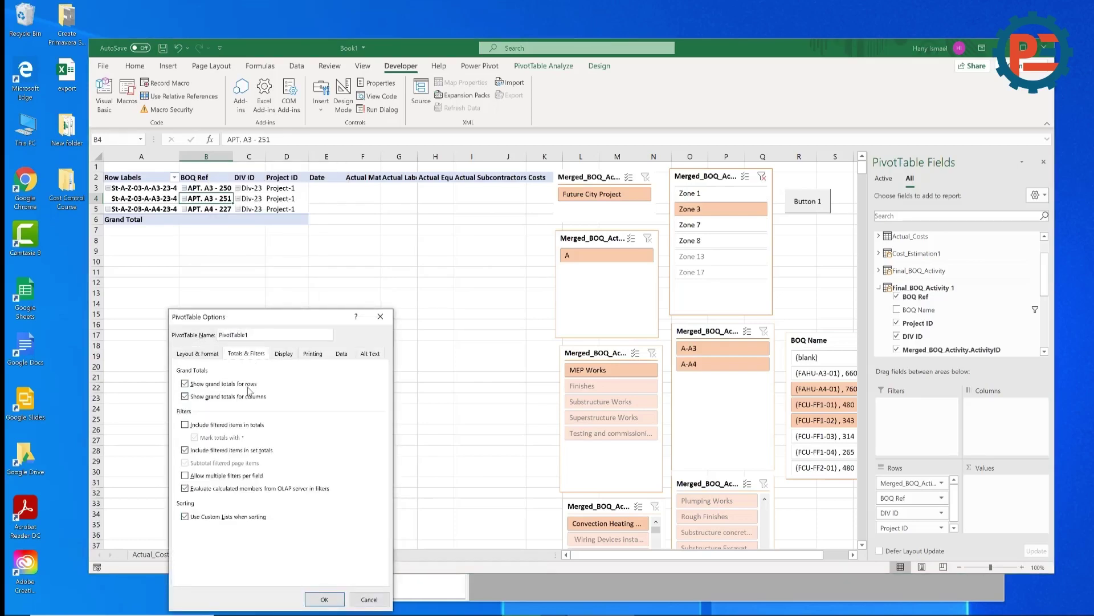
pyautogui.click(220, 385)
pyautogui.click(221, 398)
pyautogui.click(329, 600)
# Fill E3:I5 with dates and costs 100, 200, 300 and 400 for the three rows.
pyautogui.click(368, 232)
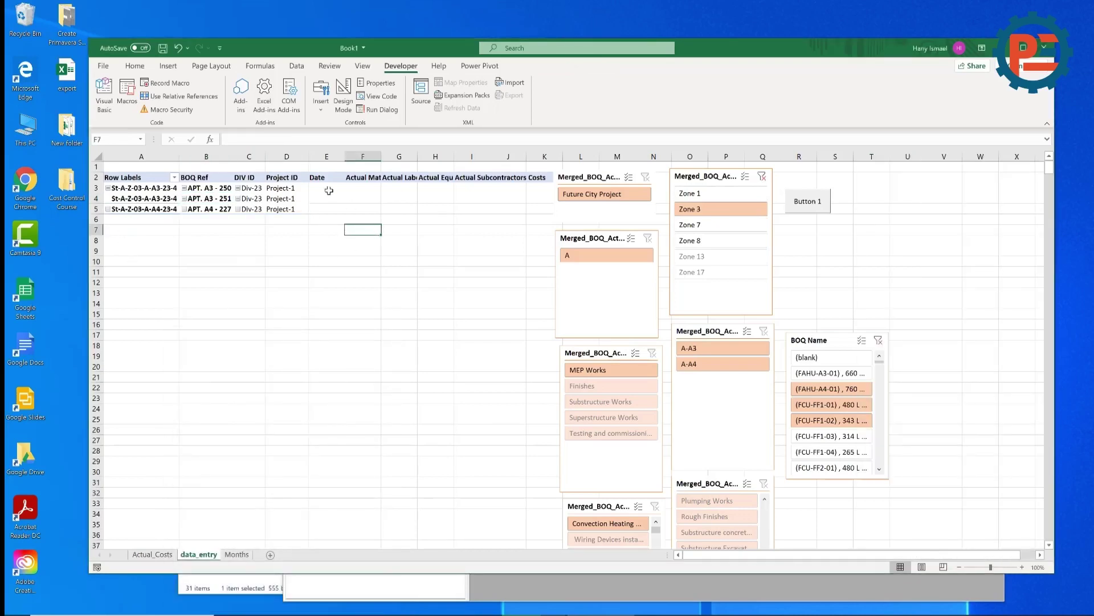
pyautogui.click(329, 189)
pyautogui.write('10')
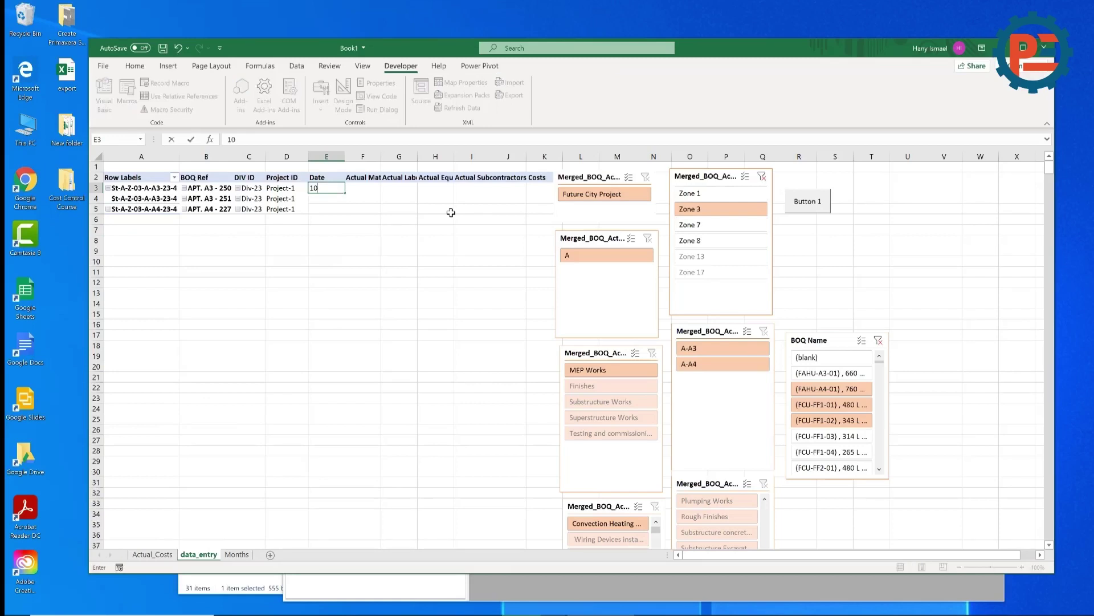
pyautogui.write('/')
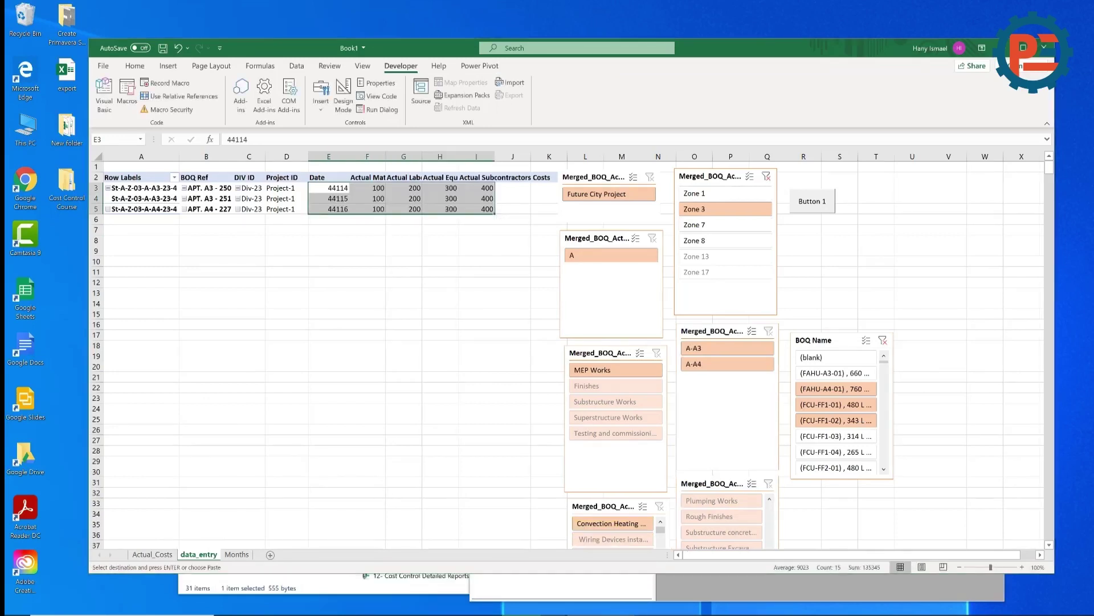
pyautogui.hotkey('alt', 'F11')
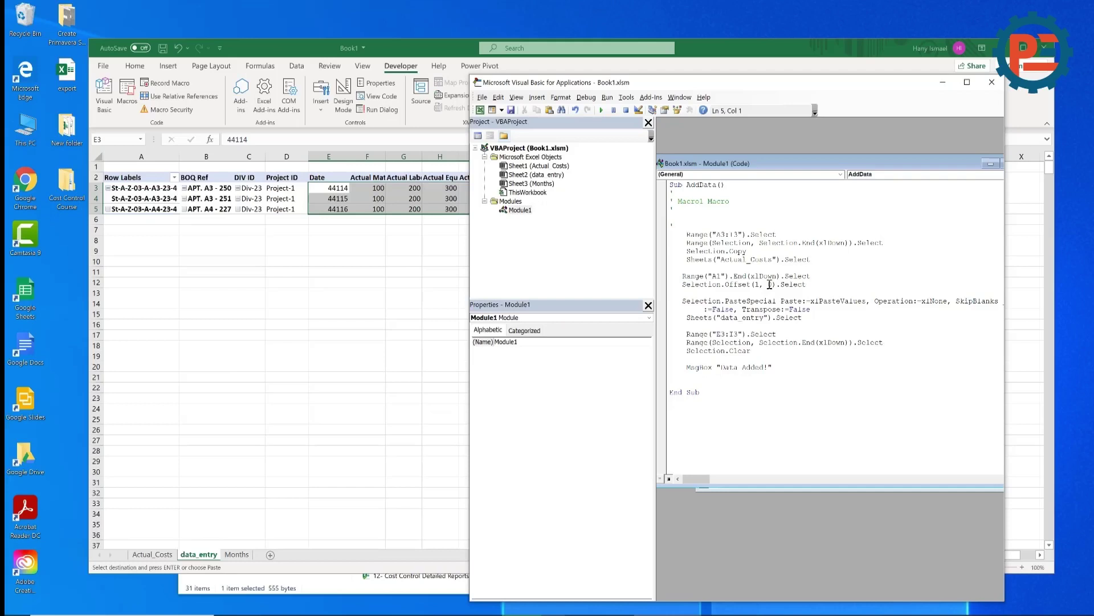
# Step through AddData line by line with F8, from the A3:I3 selection down to Selection.Clear.
pyautogui.press('F8')
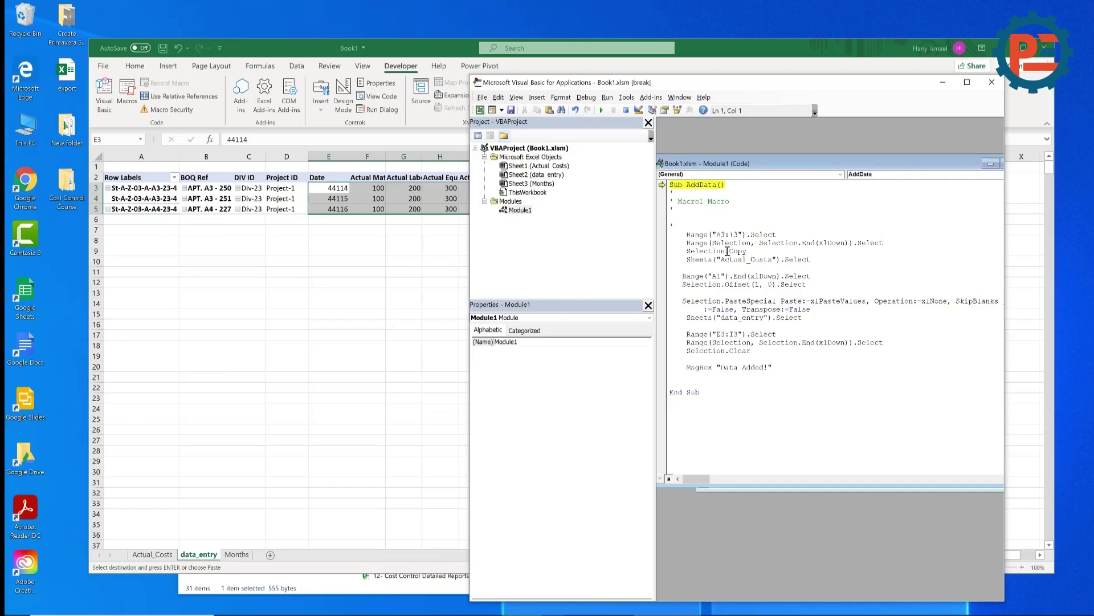
pyautogui.press('F8')
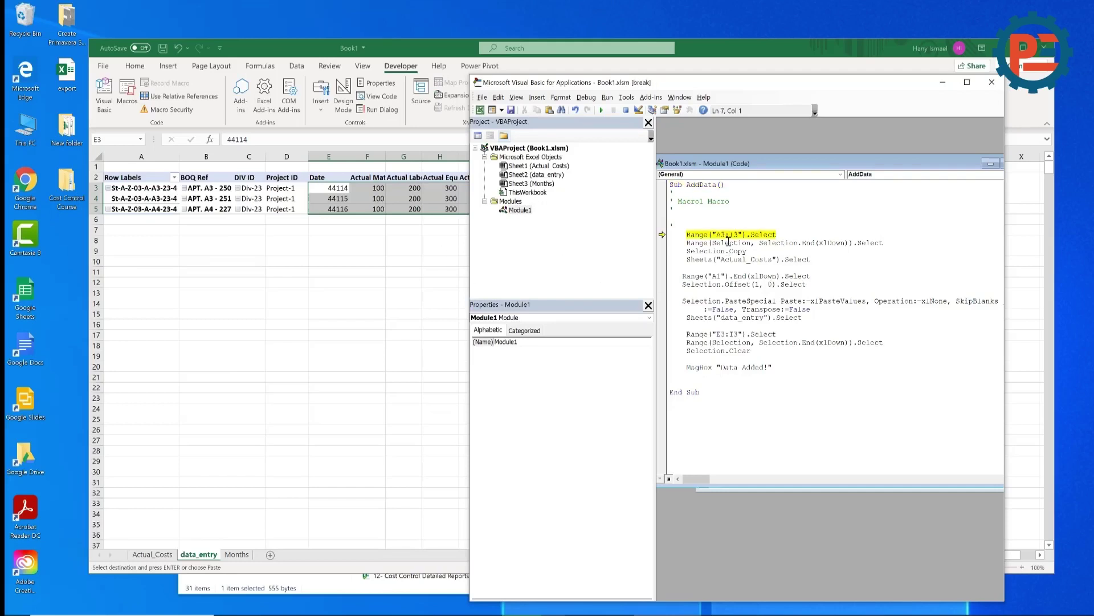
pyautogui.press('F8')
pyautogui.press('F8')
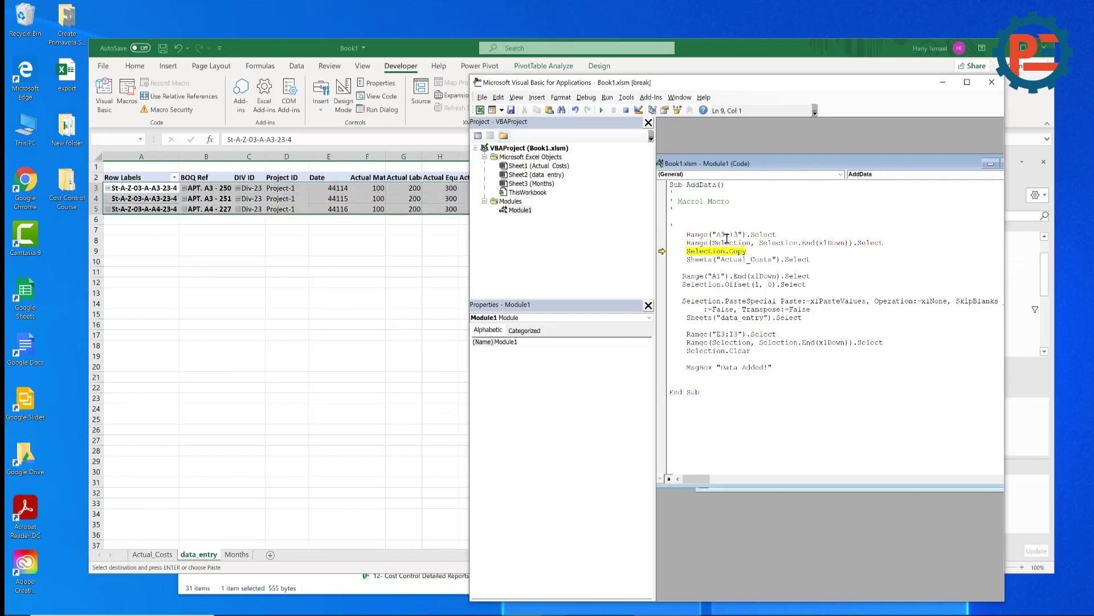
pyautogui.press('F8')
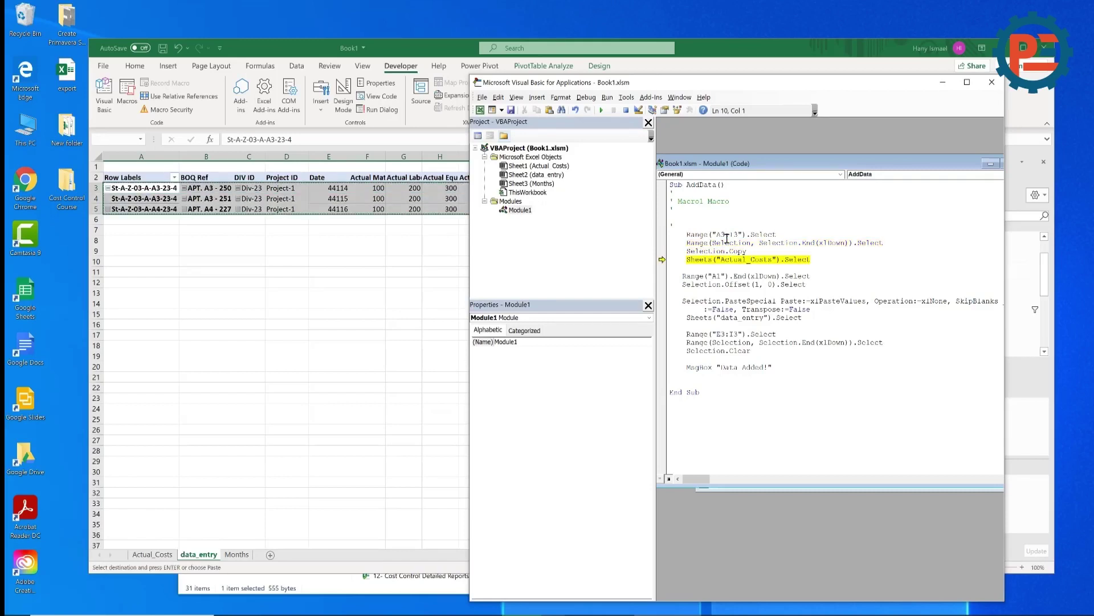
pyautogui.press('F8')
pyautogui.press('F8')
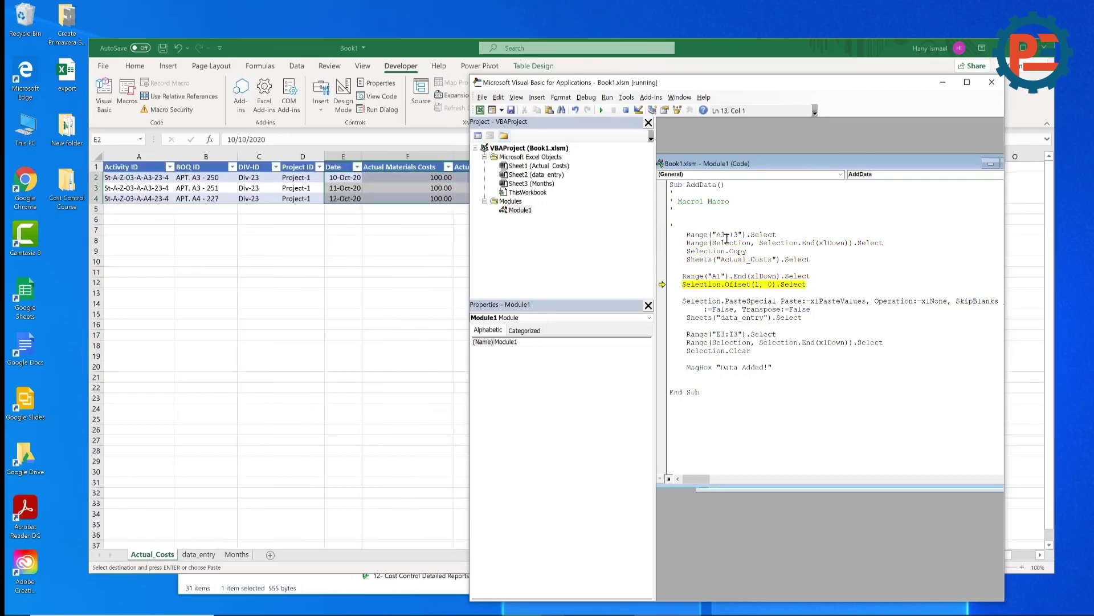
pyautogui.press('F8')
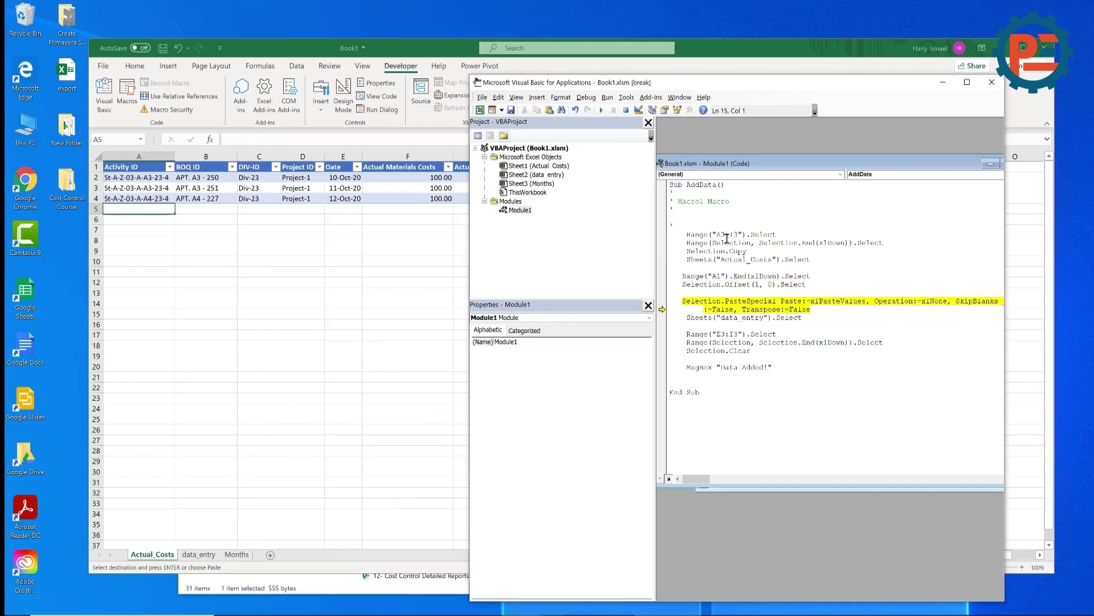
pyautogui.press('F8')
pyautogui.press('F8')
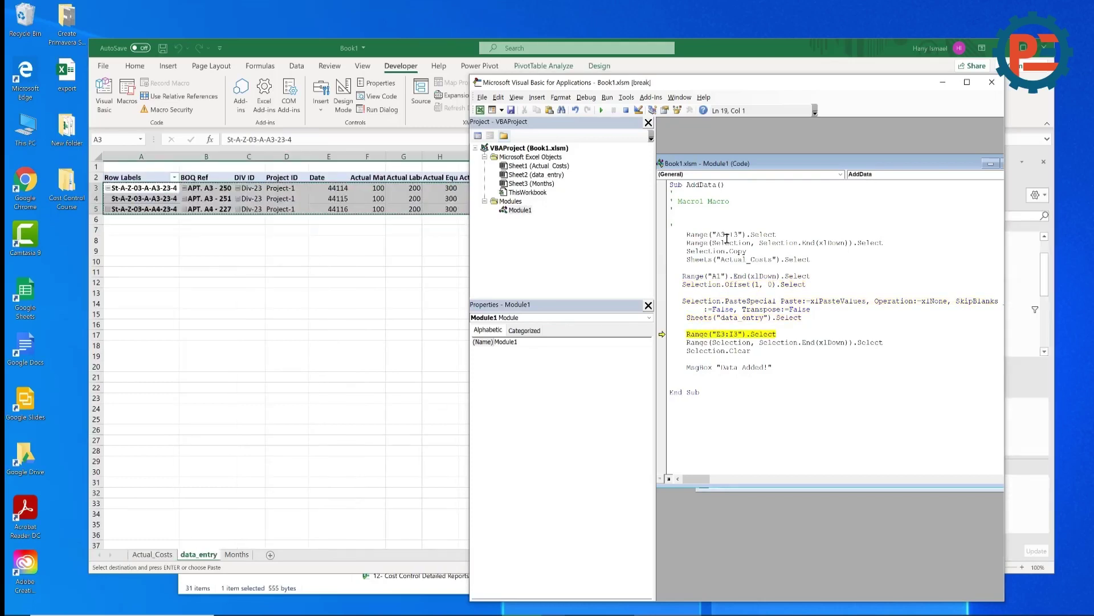
pyautogui.press('F8')
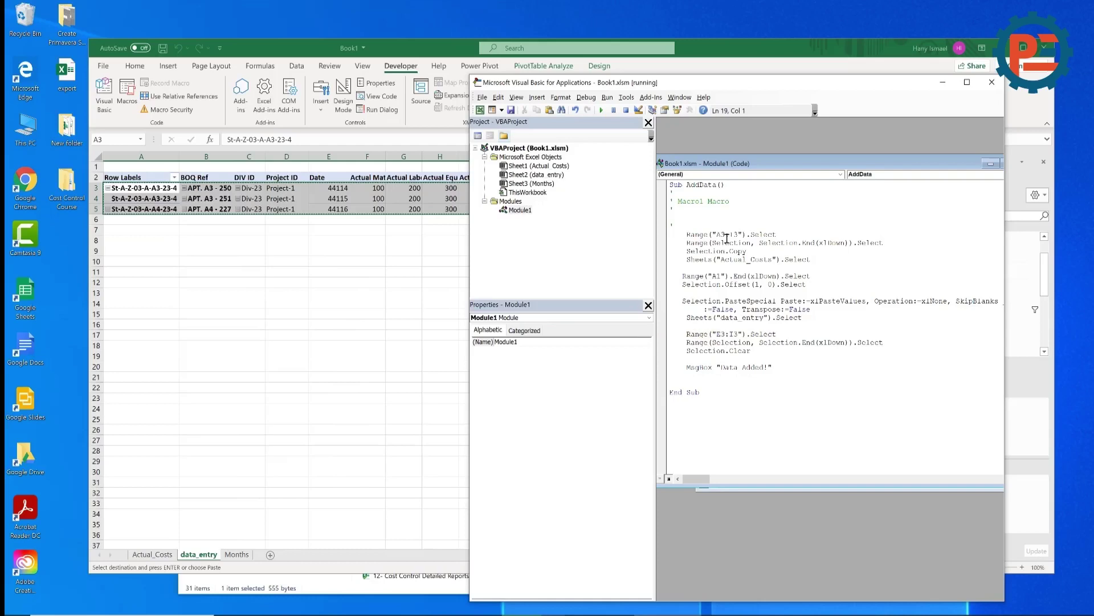
pyautogui.press('F8')
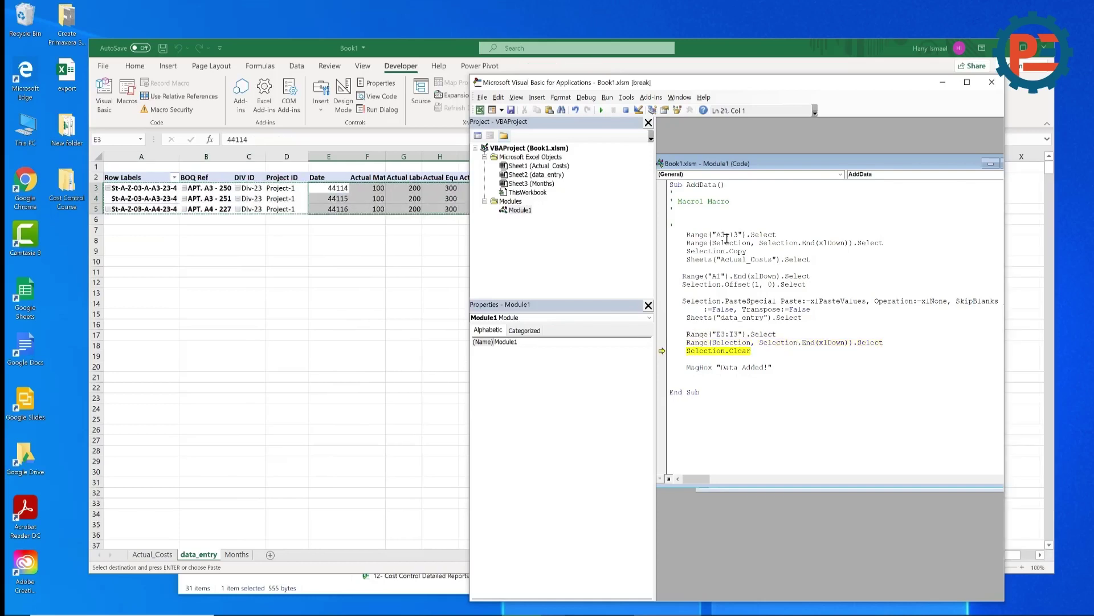
pyautogui.press('F8')
pyautogui.press('F8')
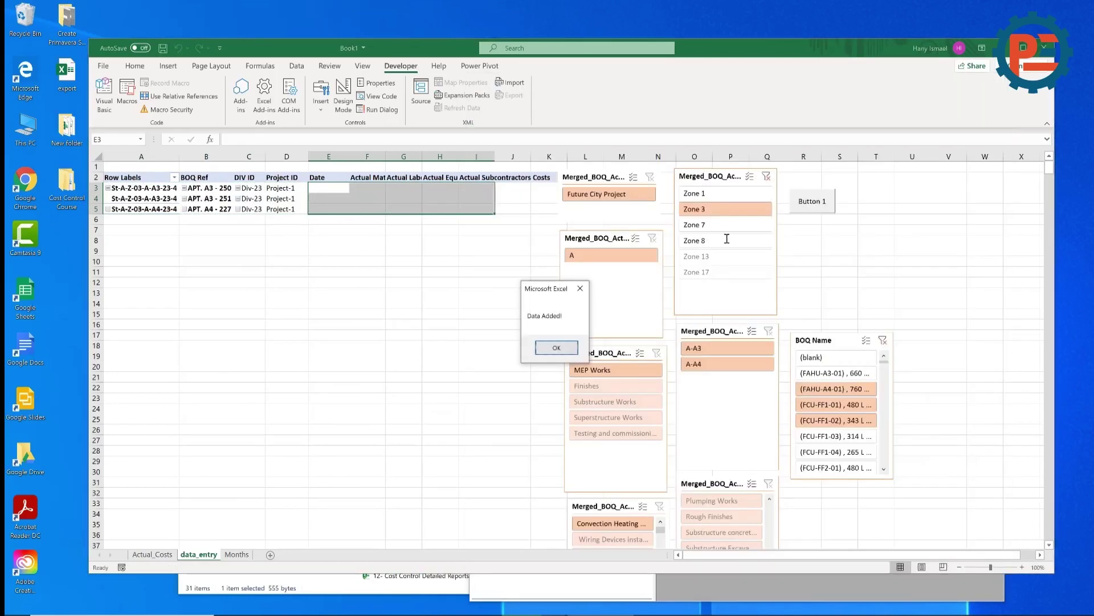
# Dismiss the Data Added! message, save the macro-enabled workbook, and close the VBA editor.
pyautogui.click(557, 348)
pyautogui.click(404, 303)
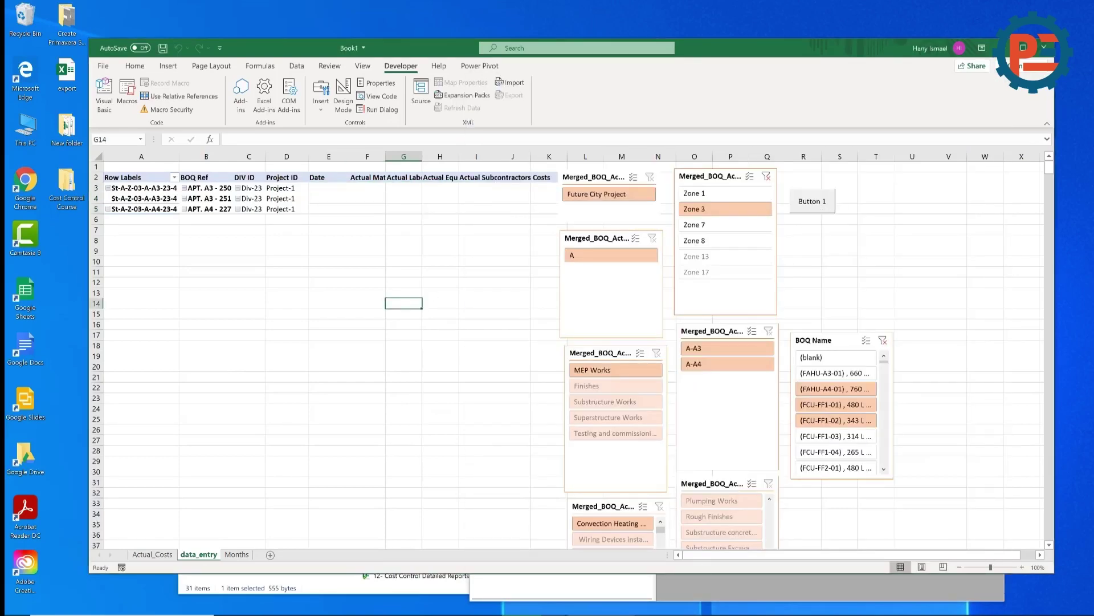
pyautogui.hotkey('alt', 'F11')
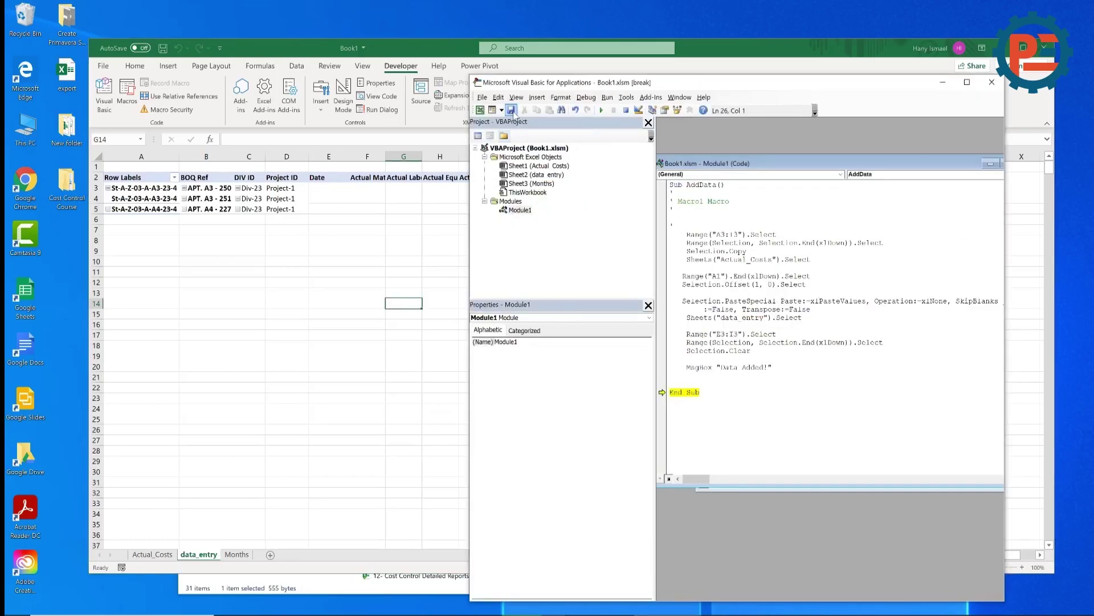
pyautogui.click(511, 111)
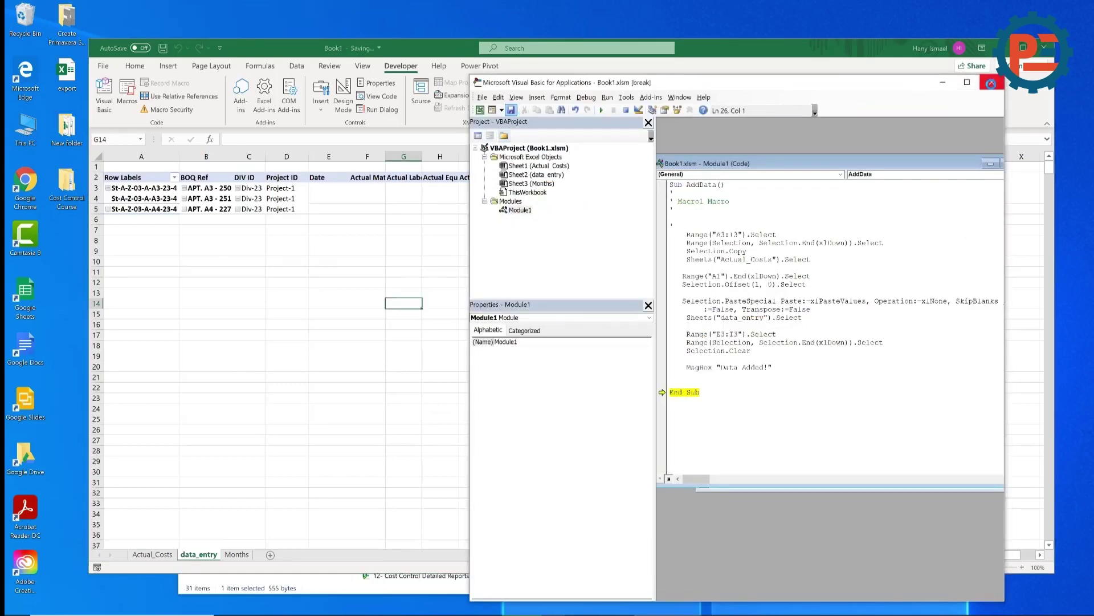
pyautogui.click(991, 84)
# Assign the AddData macro to Button 1 on the data_entry sheet.
pyautogui.rightClick(826, 194)
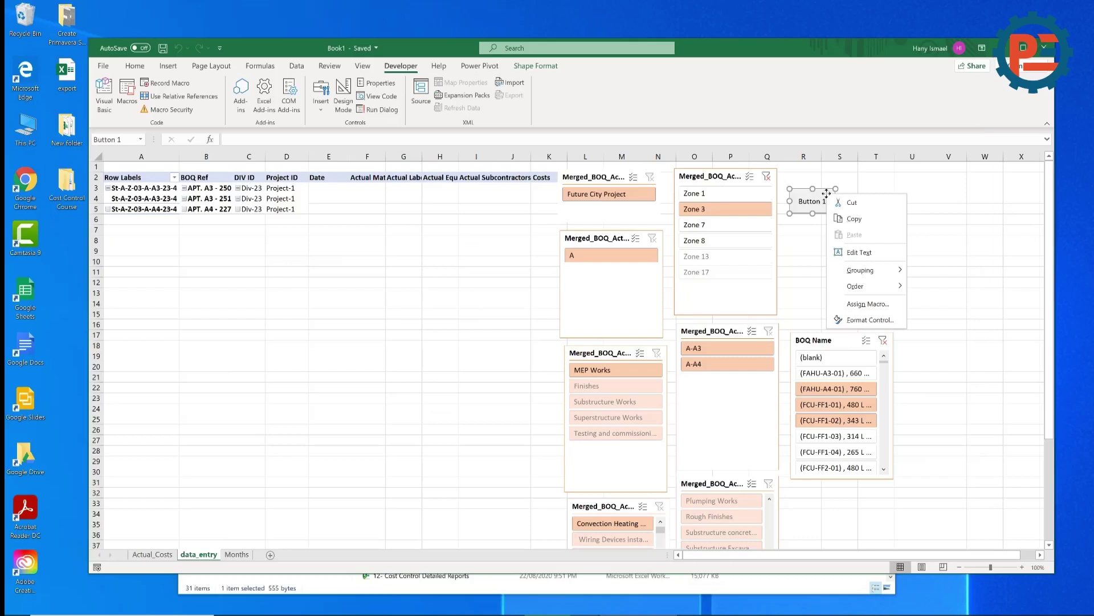
pyautogui.click(876, 311)
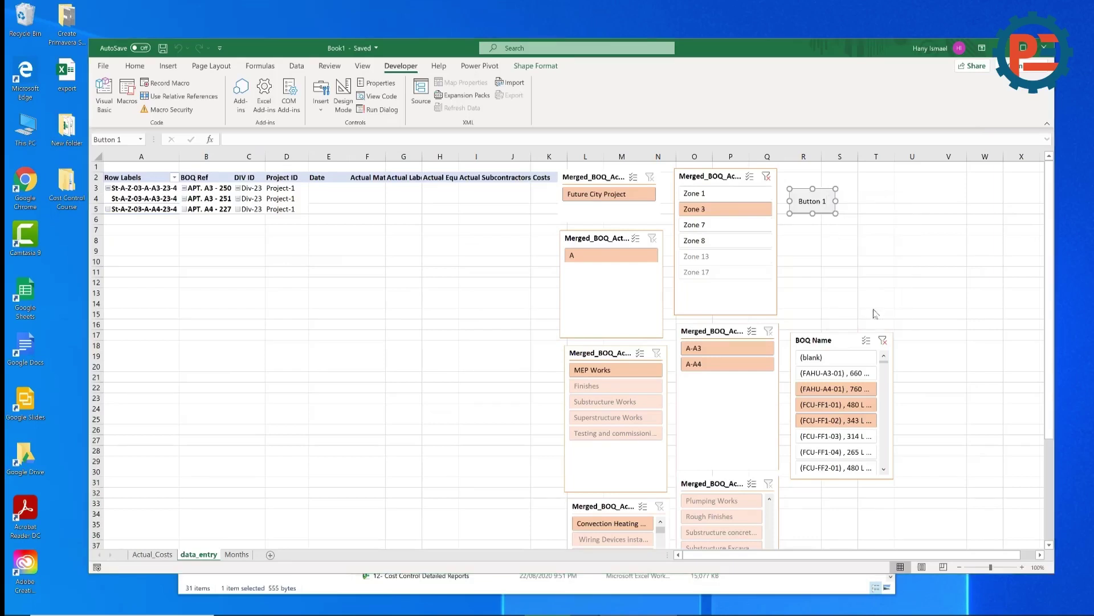
pyautogui.click(796, 237)
pyautogui.click(903, 403)
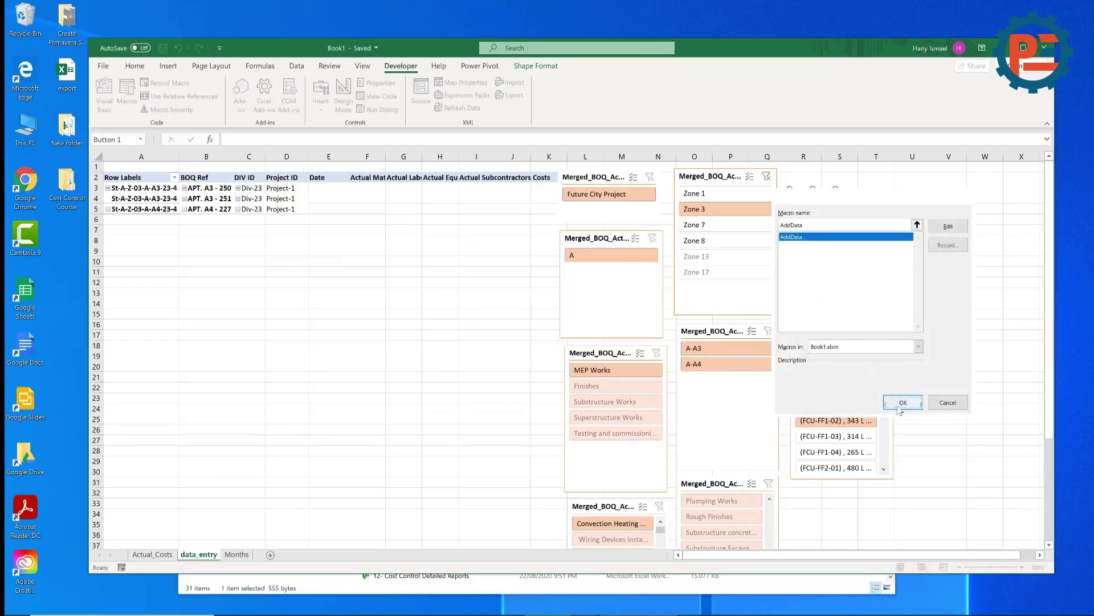
pyautogui.click(855, 252)
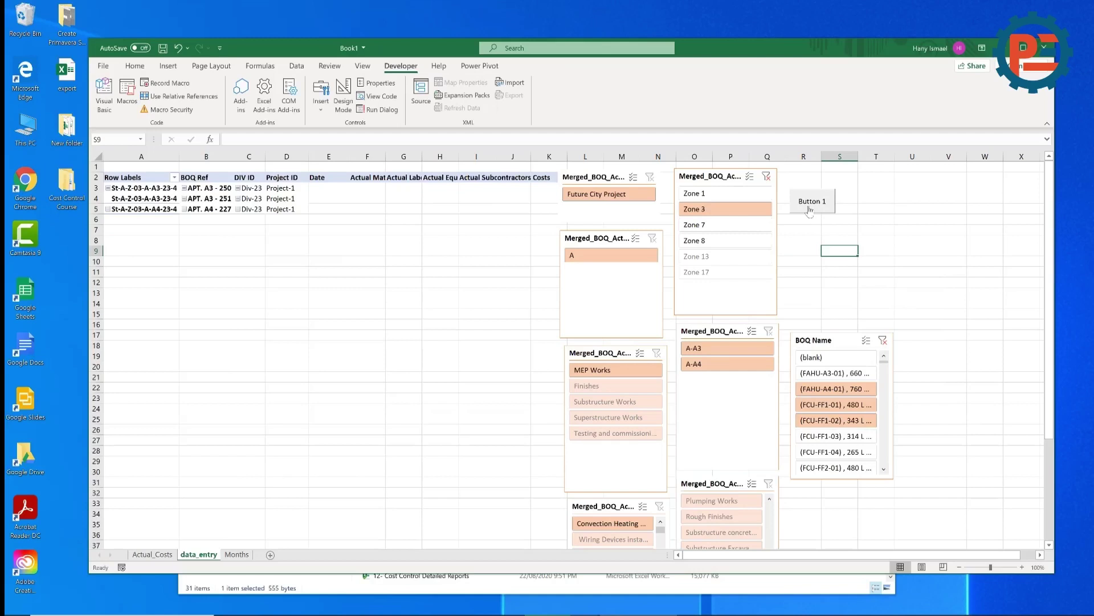
# Copy the dates and costs in E5:I7 on the Actual_Costs sheet.
pyautogui.rightClick(326, 188)
pyautogui.press('Escape')
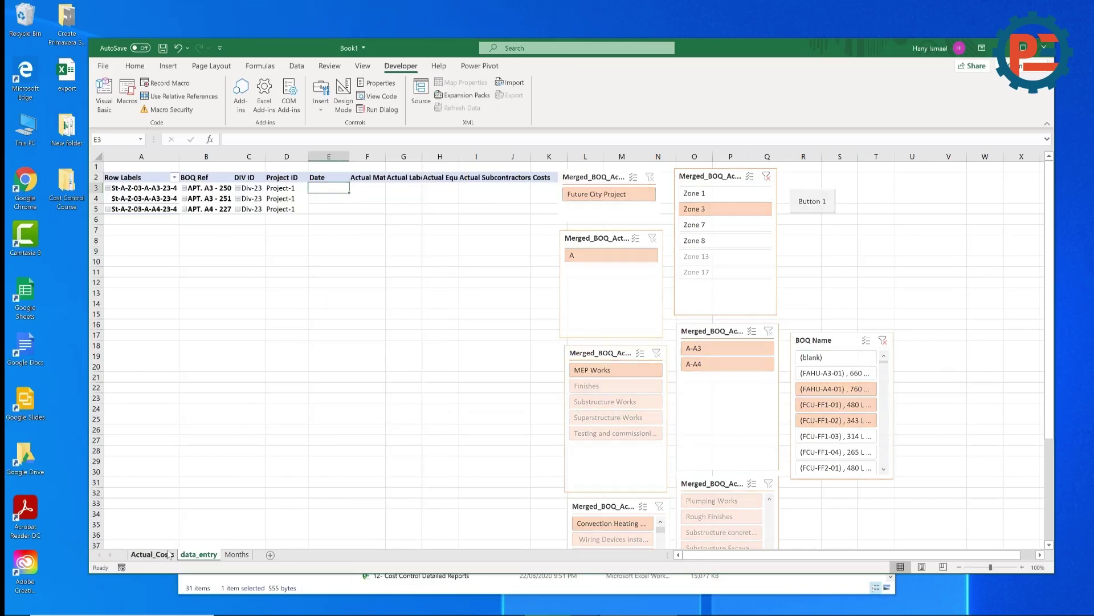
pyautogui.click(152, 554)
pyautogui.moveTo(342, 209); pyautogui.dragTo(696, 231)
pyautogui.rightClick(696, 231)
pyautogui.click(721, 285)
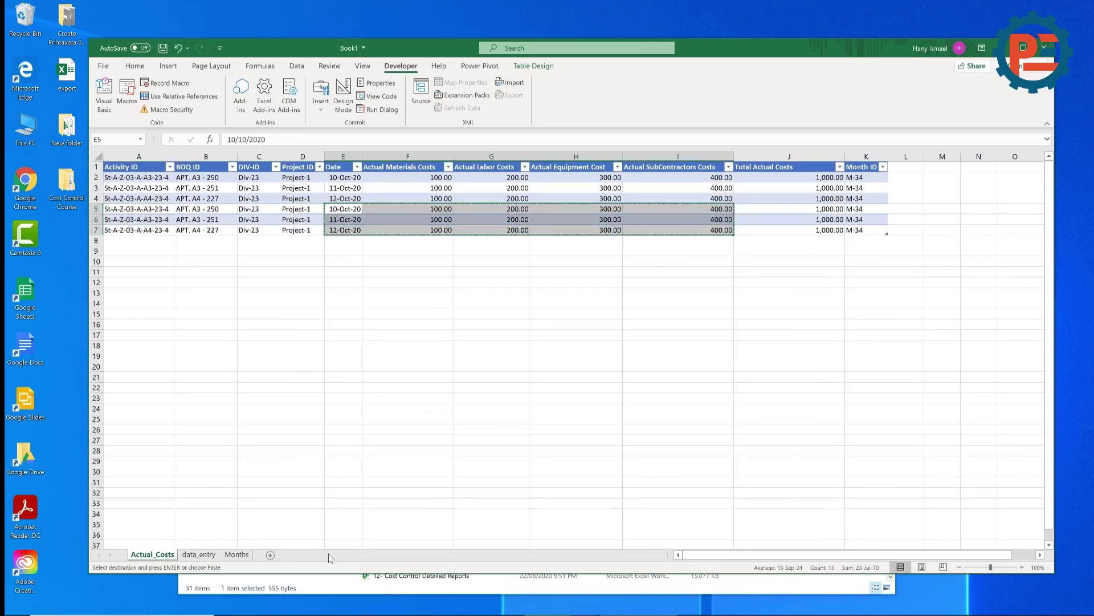
# Paste them into data_entry at E3, run Button 1, and dismiss the Data Added! message.
pyautogui.click(199, 554)
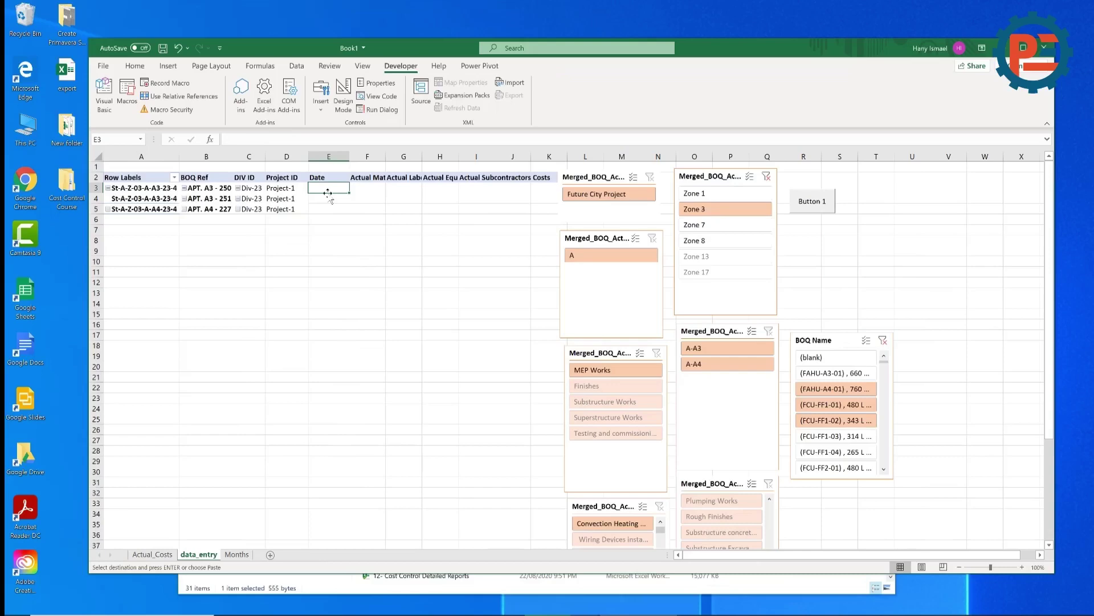
pyautogui.rightClick(328, 193)
pyautogui.click(348, 245)
pyautogui.click(414, 311)
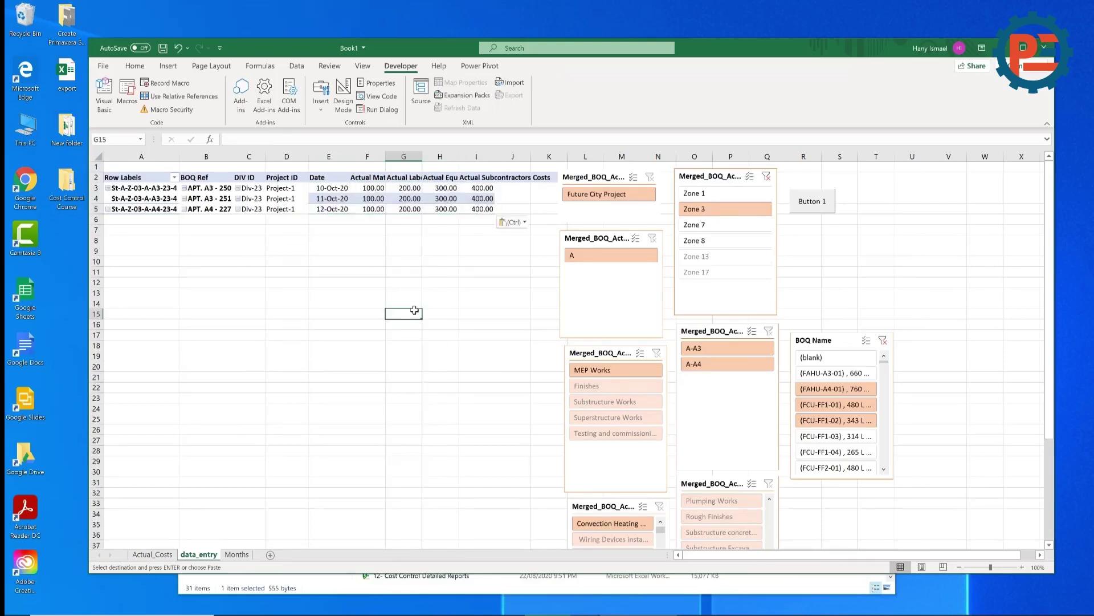
pyautogui.click(815, 205)
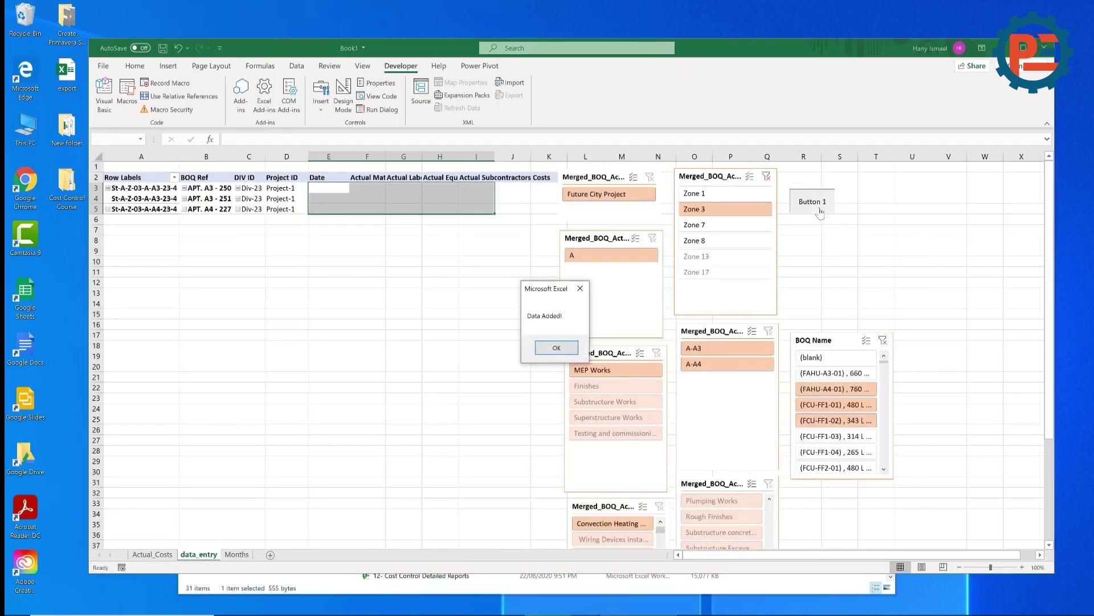
pyautogui.click(560, 347)
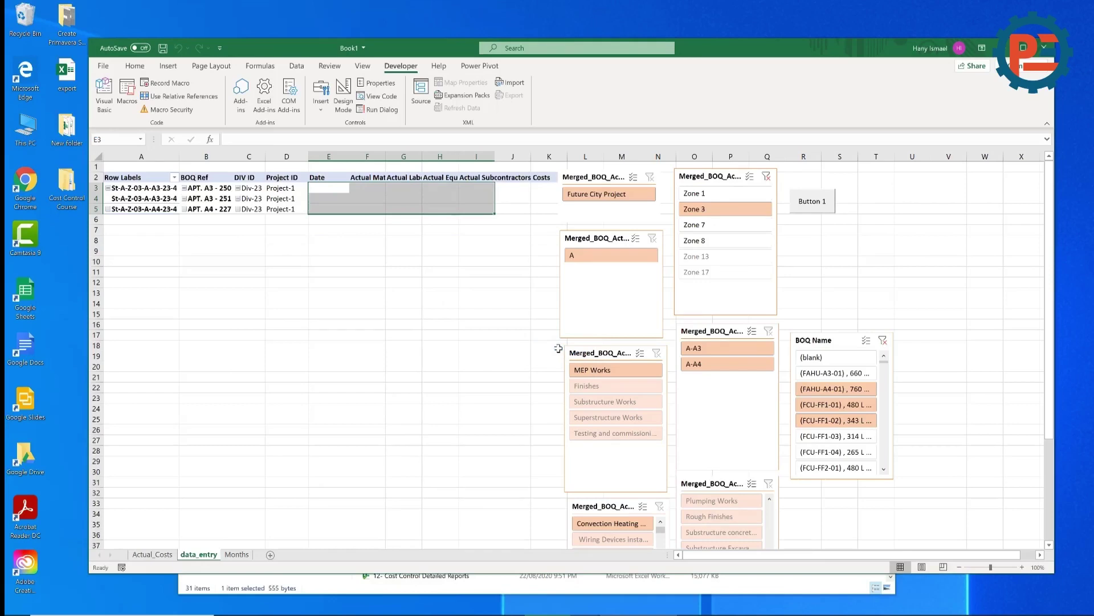
# Change Button 1's caption to 'Fire!'.
pyautogui.rightClick(820, 196)
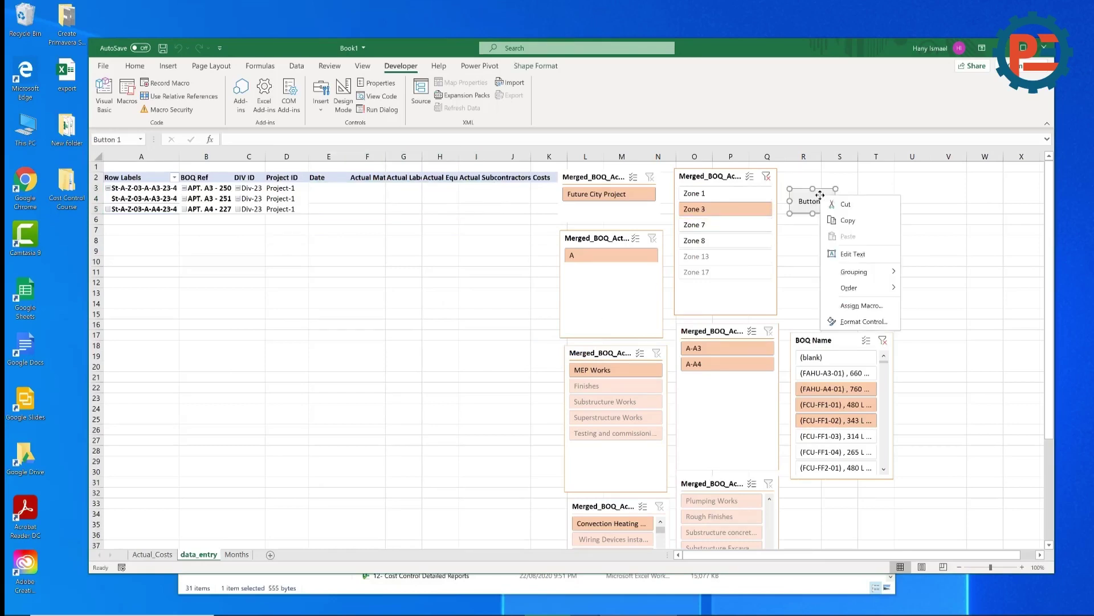
pyautogui.click(807, 203)
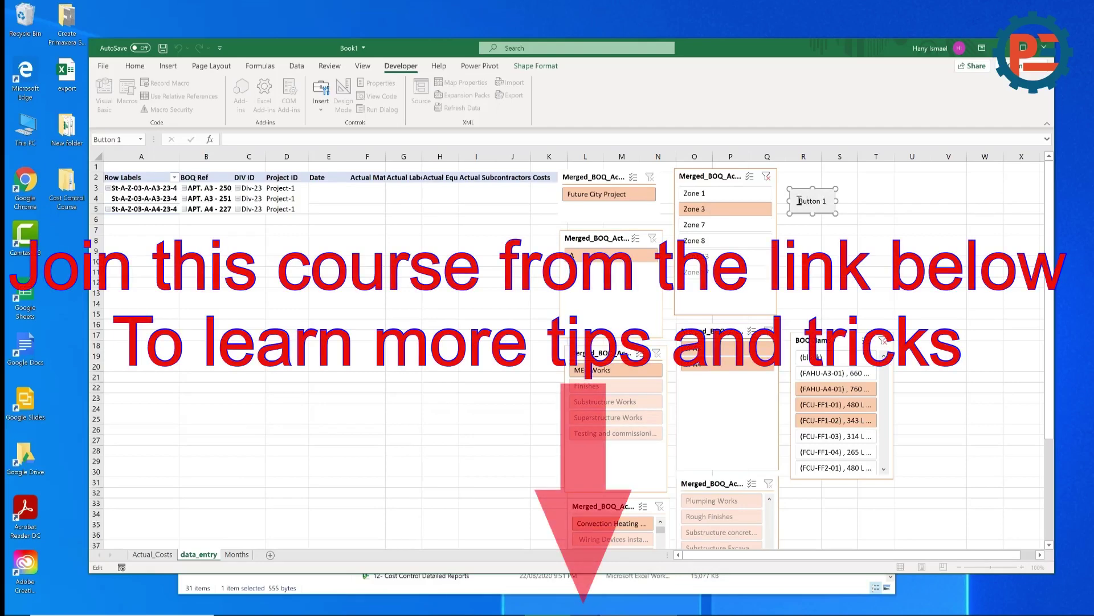
pyautogui.moveTo(829, 201); pyautogui.dragTo(786, 201)
pyautogui.write('Fire!')
pyautogui.rightClick(325, 189)
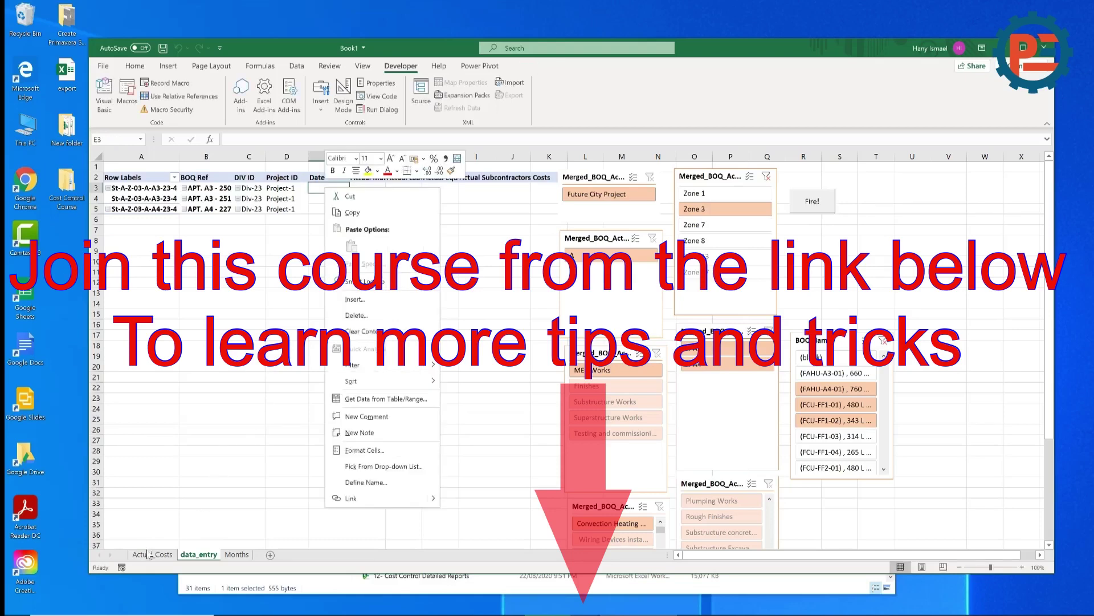
# Copy the dates and costs in E8:I10 on the Actual_Costs sheet.
pyautogui.click(150, 556)
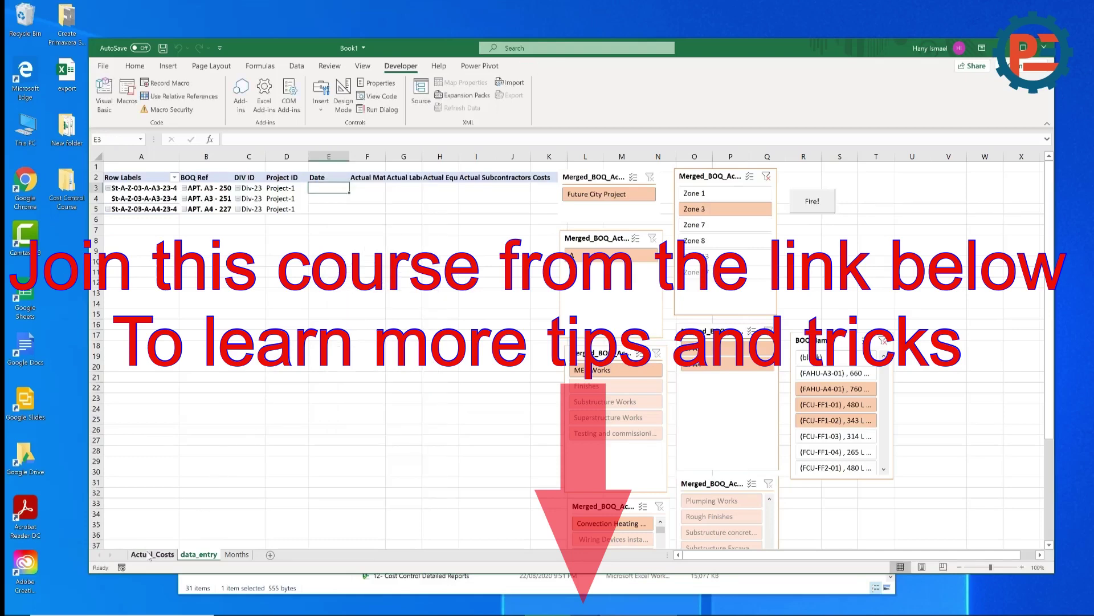
pyautogui.click(149, 556)
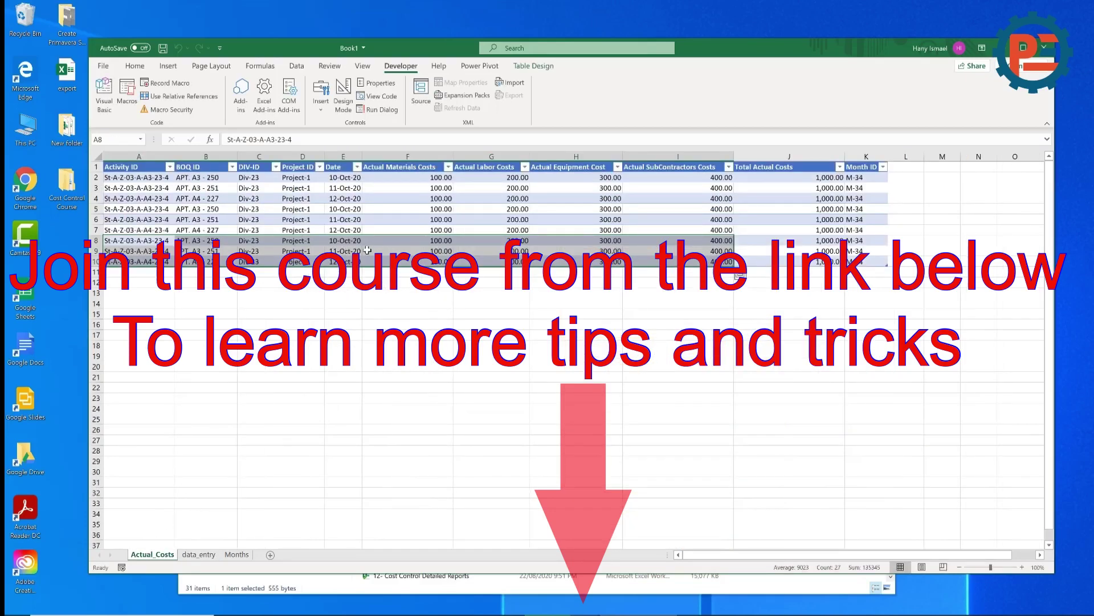
pyautogui.moveTo(334, 239); pyautogui.dragTo(729, 262)
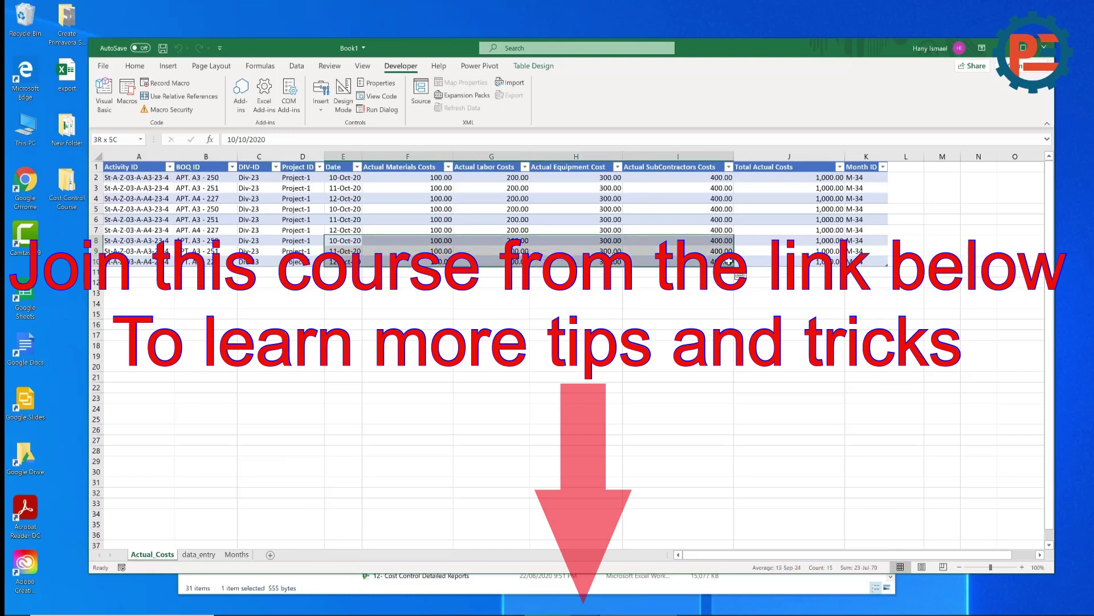
pyautogui.rightClick(729, 262)
pyautogui.click(757, 287)
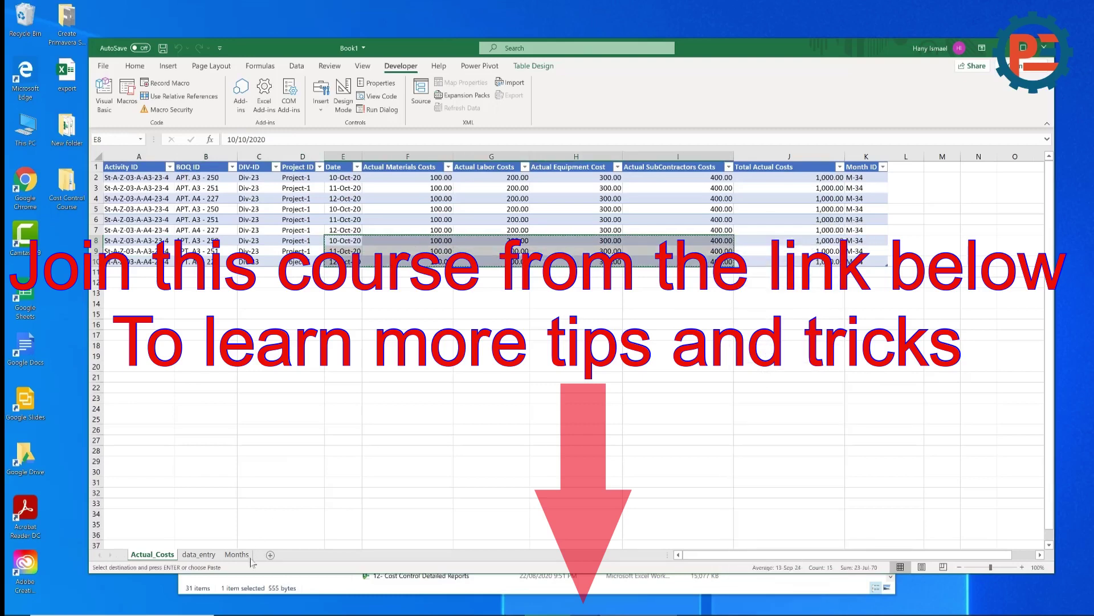
# Paste them at E3 on data_entry, run Fire!, and dismiss the Data Added! message.
pyautogui.click(201, 554)
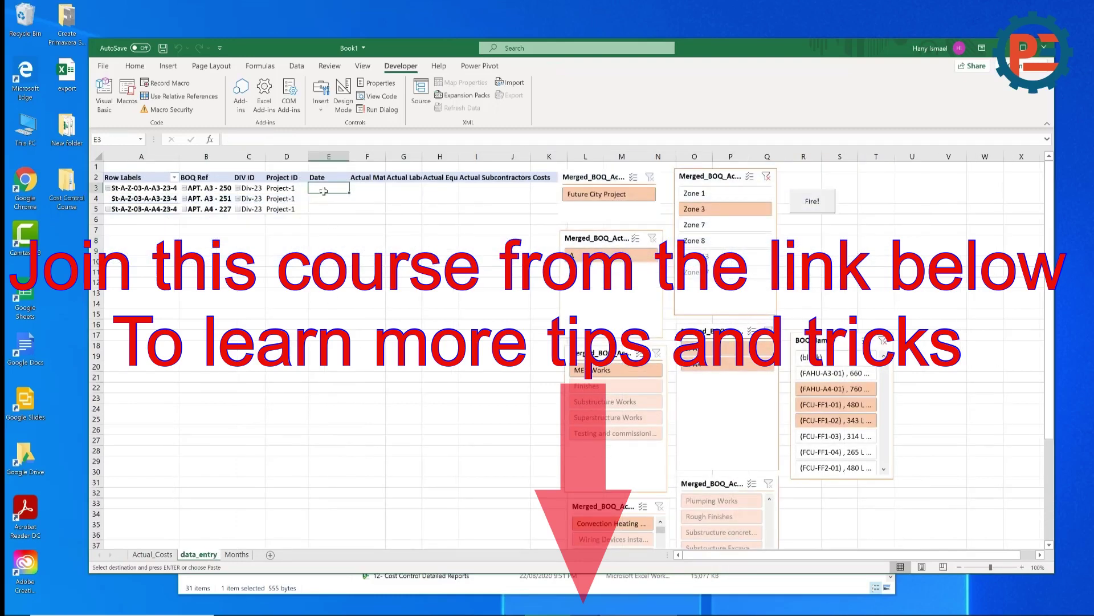
pyautogui.hotkey('ctrl', 'v')
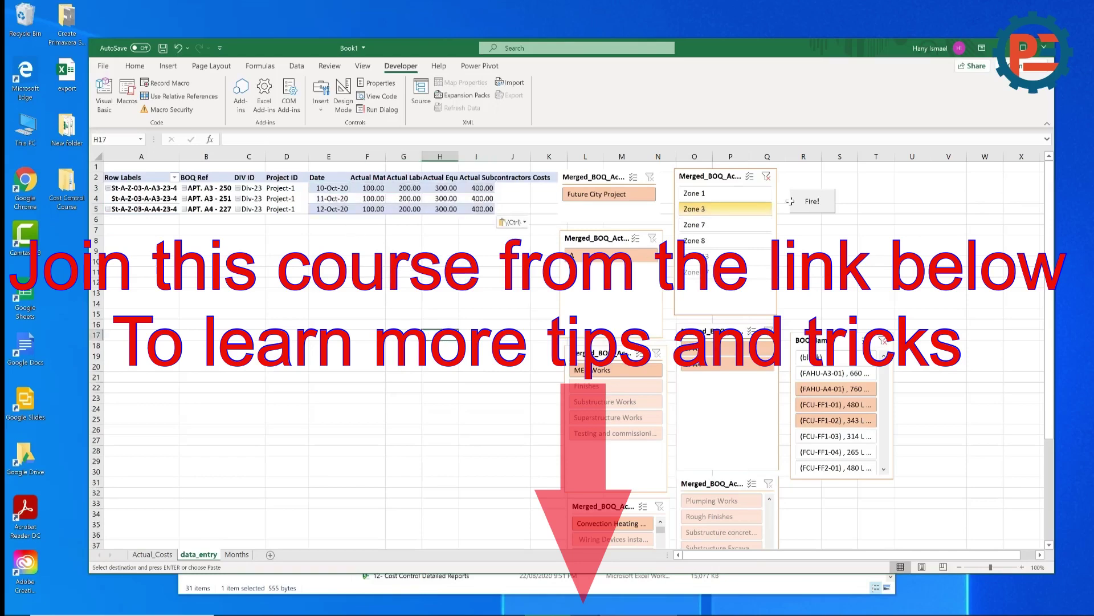
pyautogui.click(805, 202)
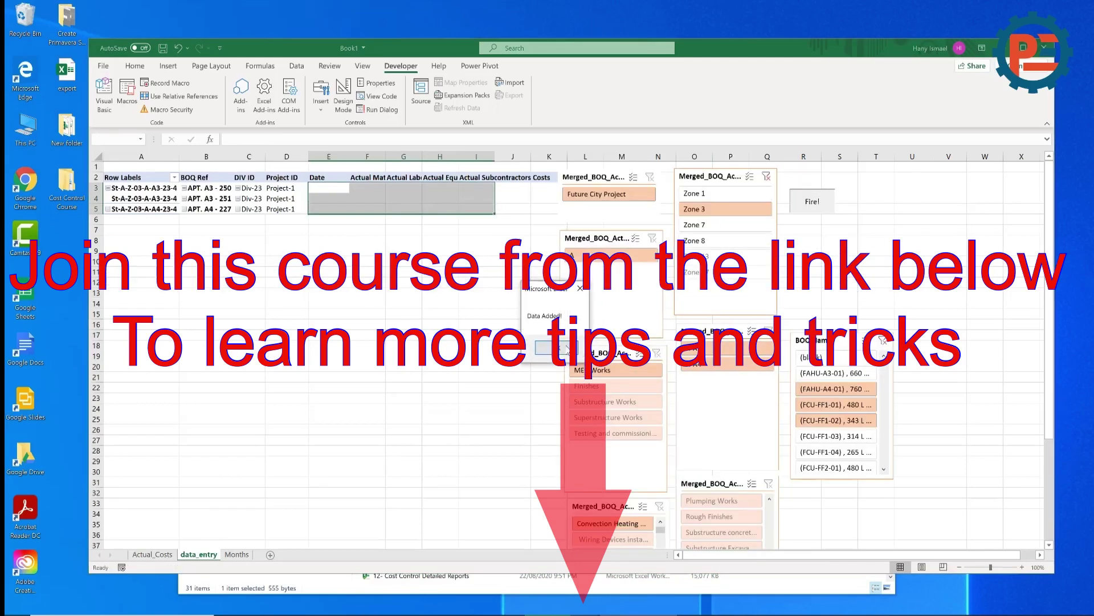
pyautogui.click(556, 346)
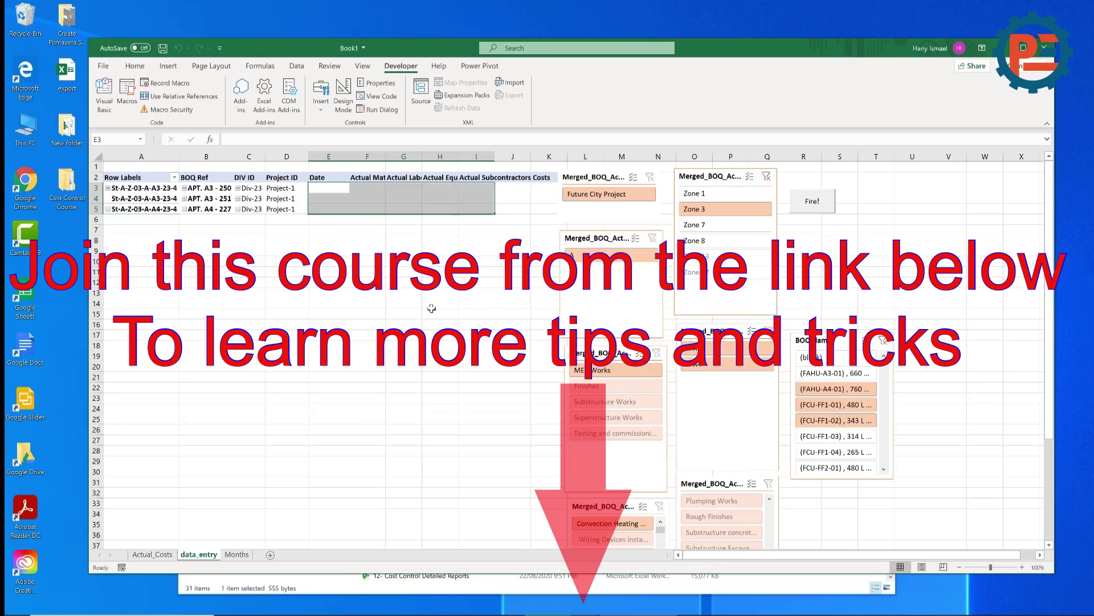